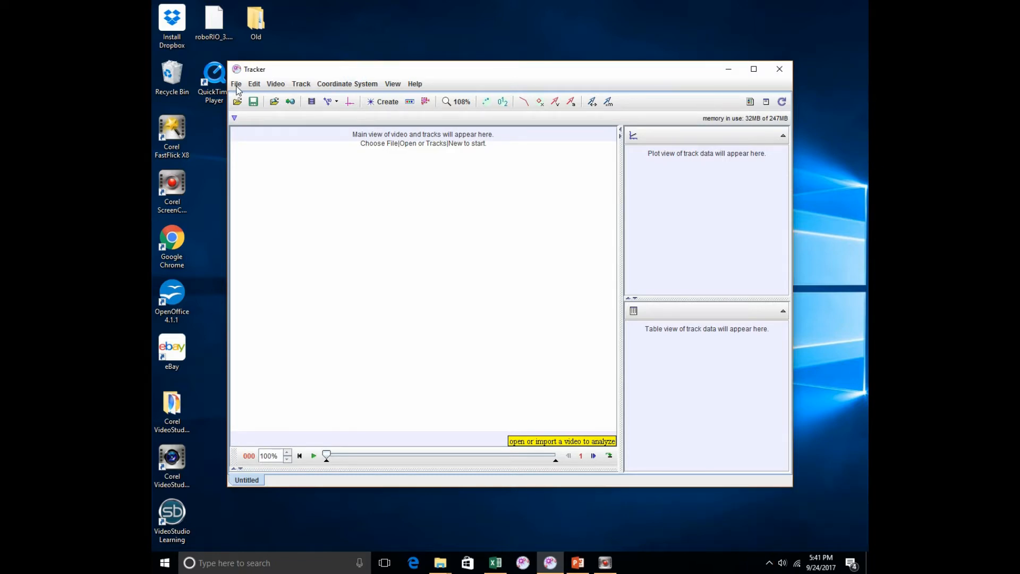
Import the video 2015-free-fall-30fps.mp4 from the desktop folder Tracker_labs/Lab002d and dismiss the frame duration warning
{"action": "left_click", "coordinate": [237, 86]}
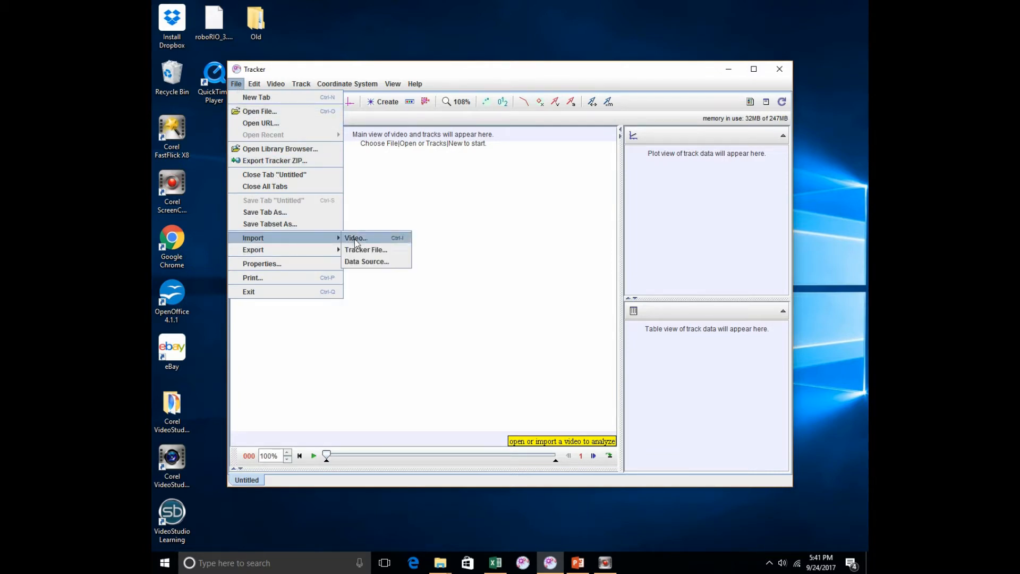
{"action": "left_click", "coordinate": [355, 239]}
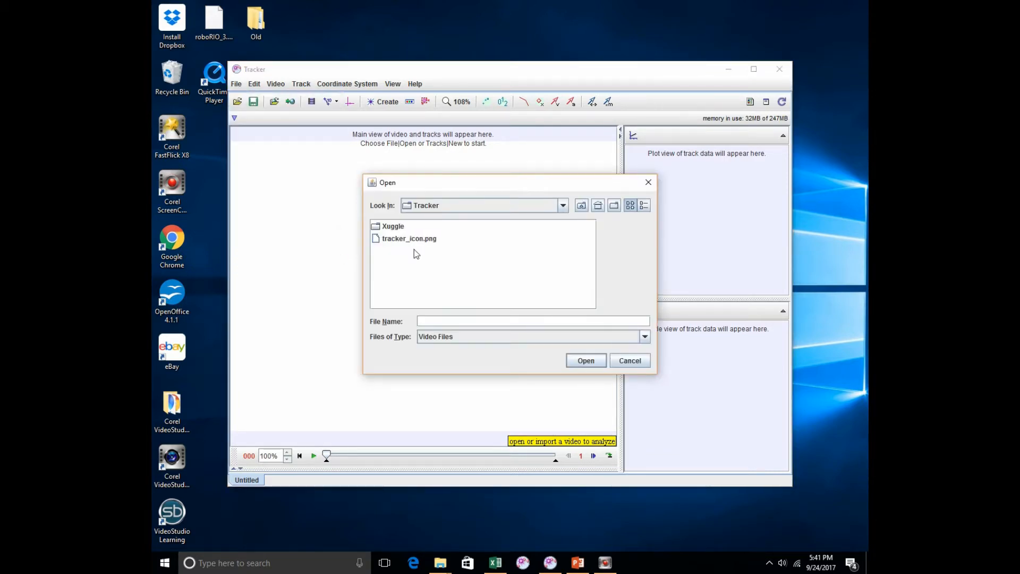
{"action": "left_click", "coordinate": [598, 205]}
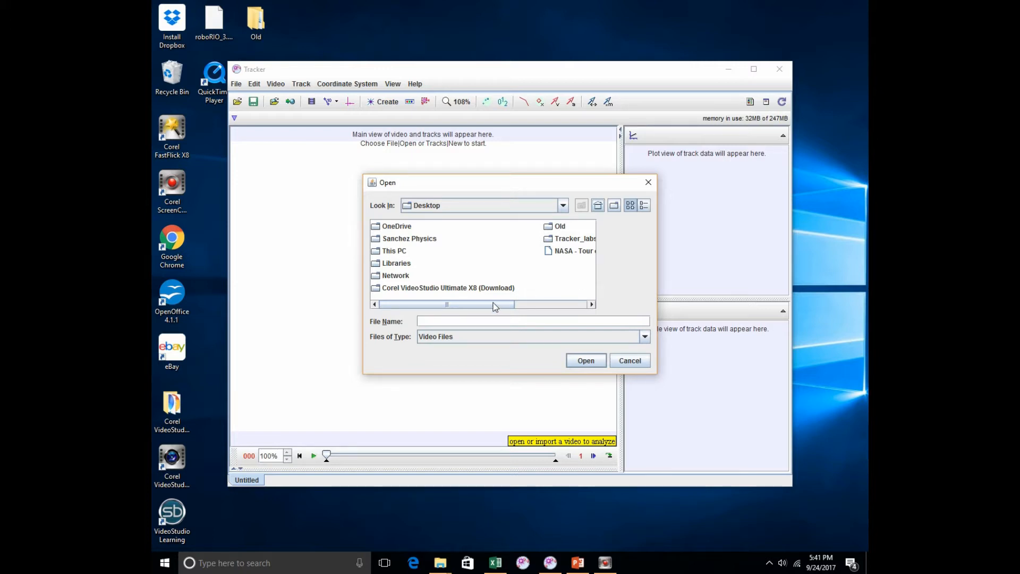
{"action": "left_click", "coordinate": [563, 243]}
{"action": "double_click", "coordinate": [563, 243]}
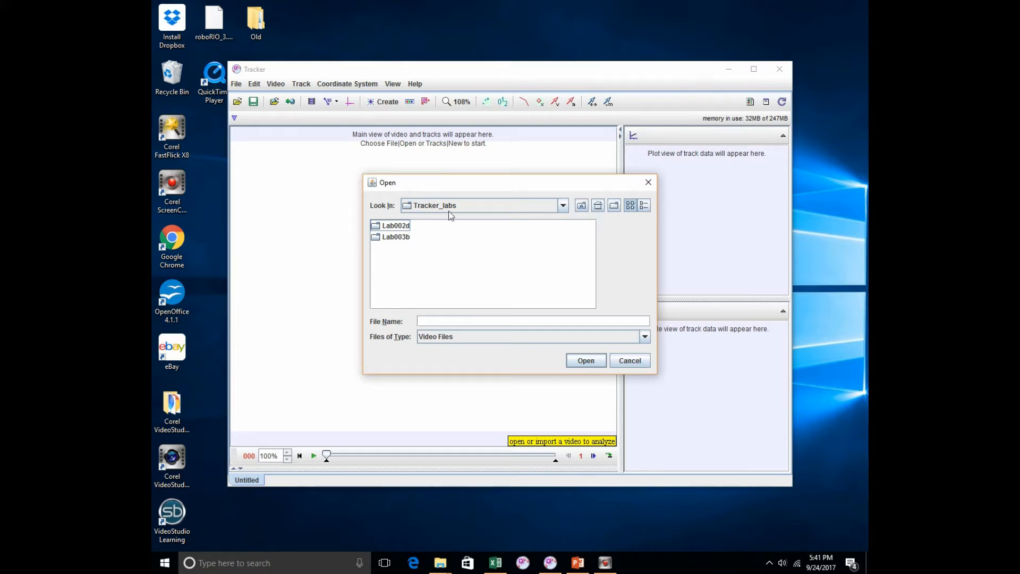
{"action": "double_click", "coordinate": [402, 229]}
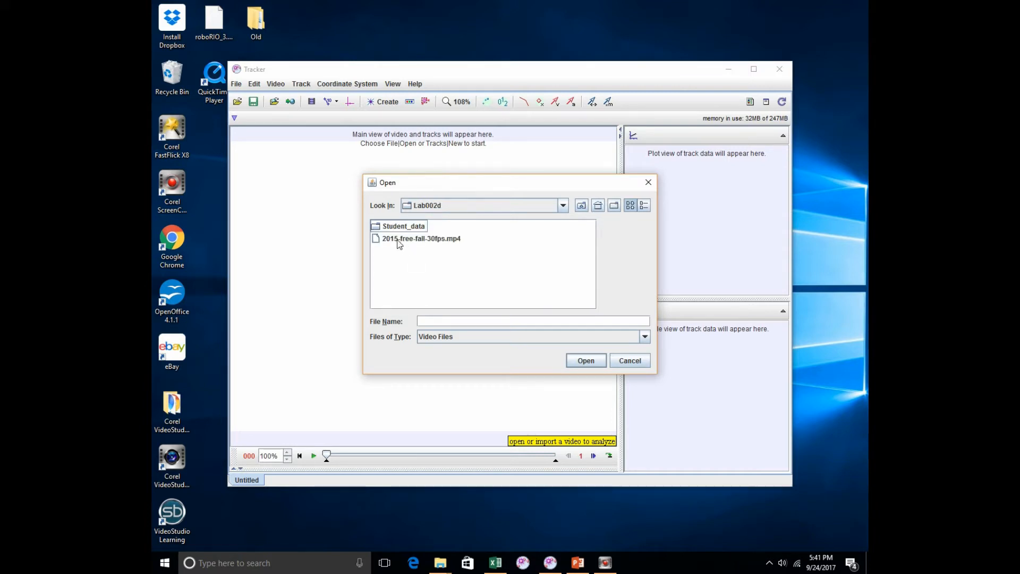
{"action": "left_click", "coordinate": [398, 239]}
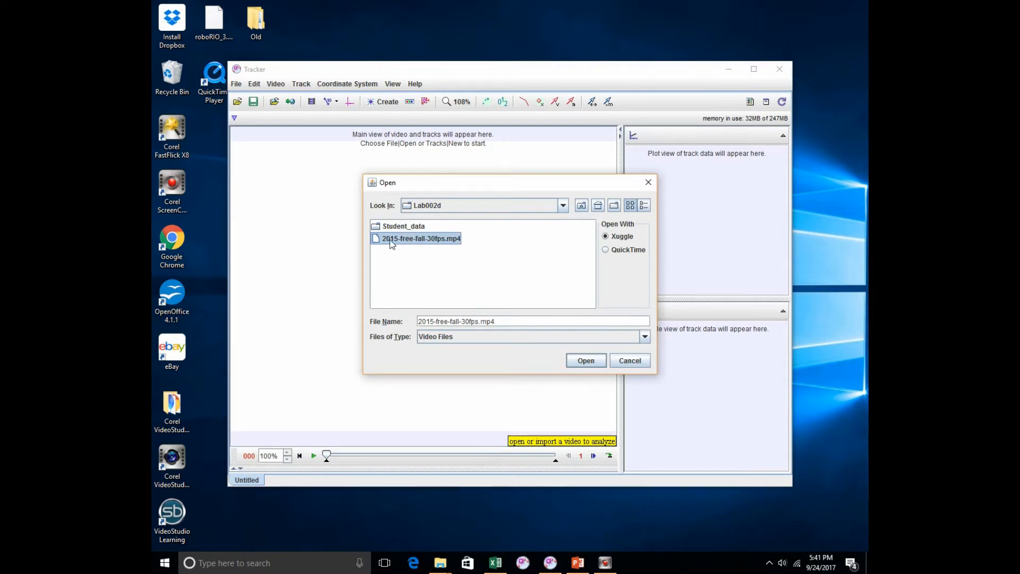
{"action": "left_click", "coordinate": [391, 240]}
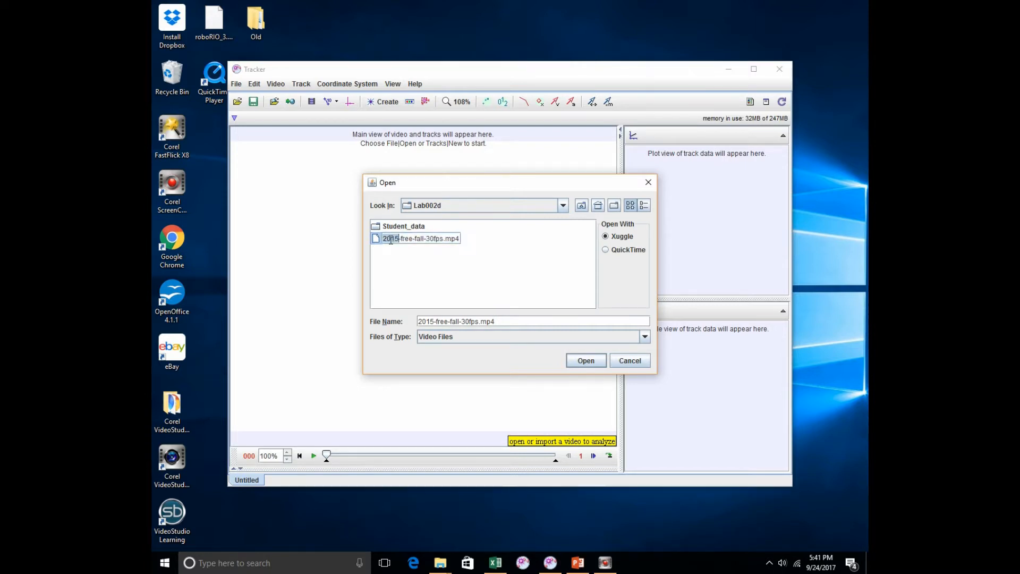
{"action": "double_click", "coordinate": [374, 238]}
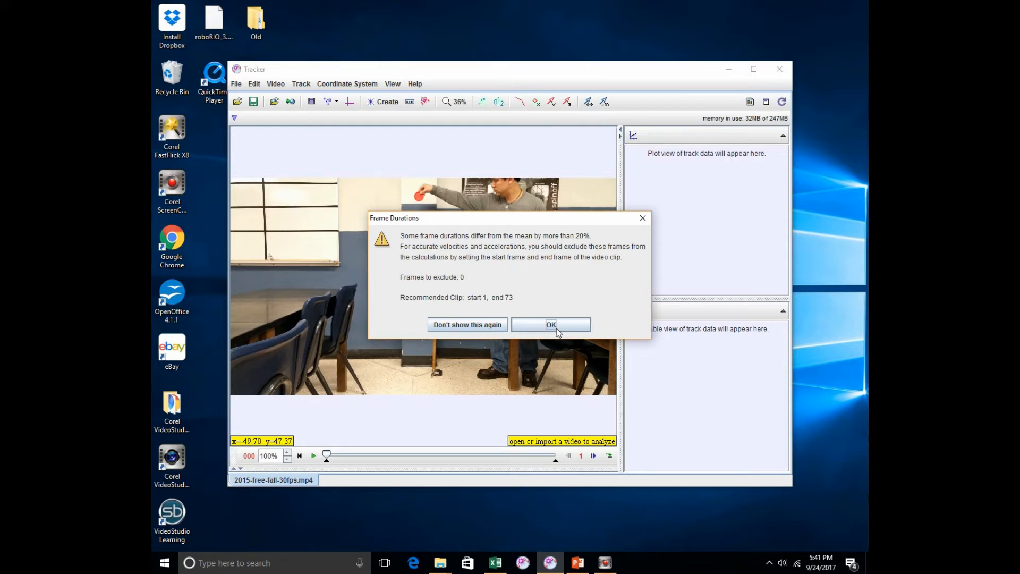
{"action": "left_click", "coordinate": [556, 329]}
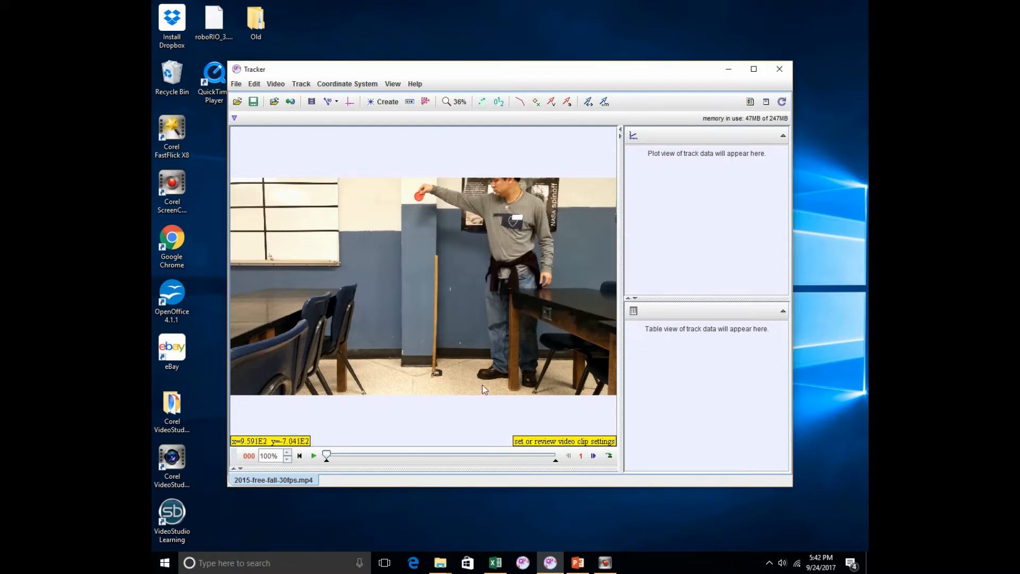
Play the video, go back to the frames around the ball's release, and examine when it leaves the hand
{"action": "left_click", "coordinate": [313, 456]}
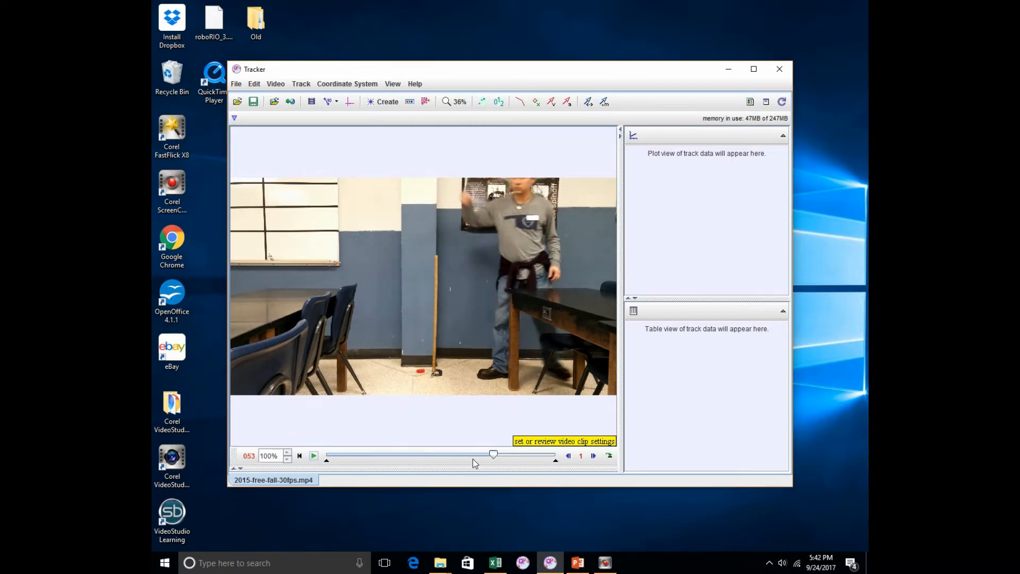
{"action": "left_click", "coordinate": [493, 454]}
{"action": "left_click_drag", "start_coordinate": [492, 456], "coordinate": [364, 460]}
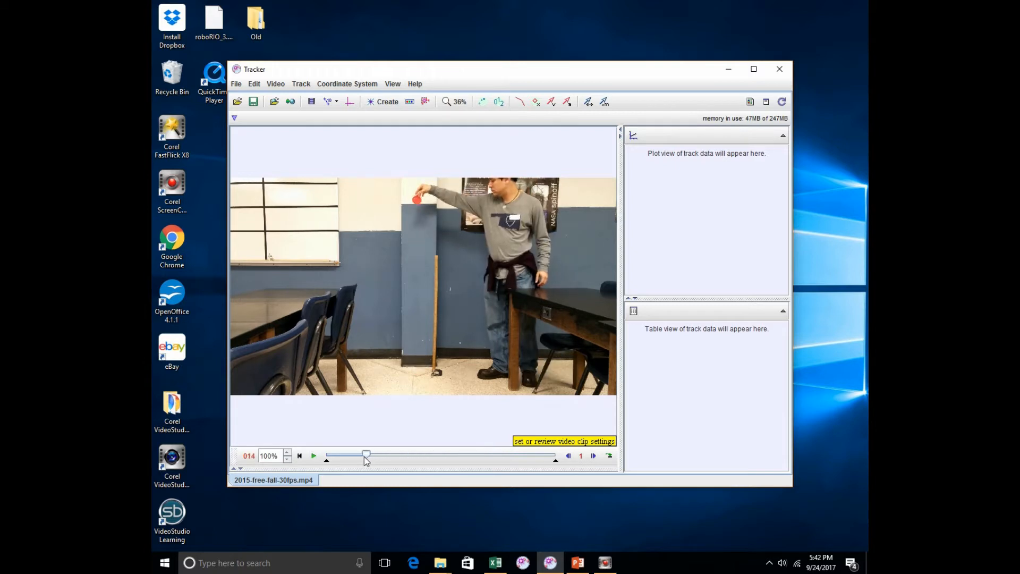
{"action": "left_click", "coordinate": [592, 457]}
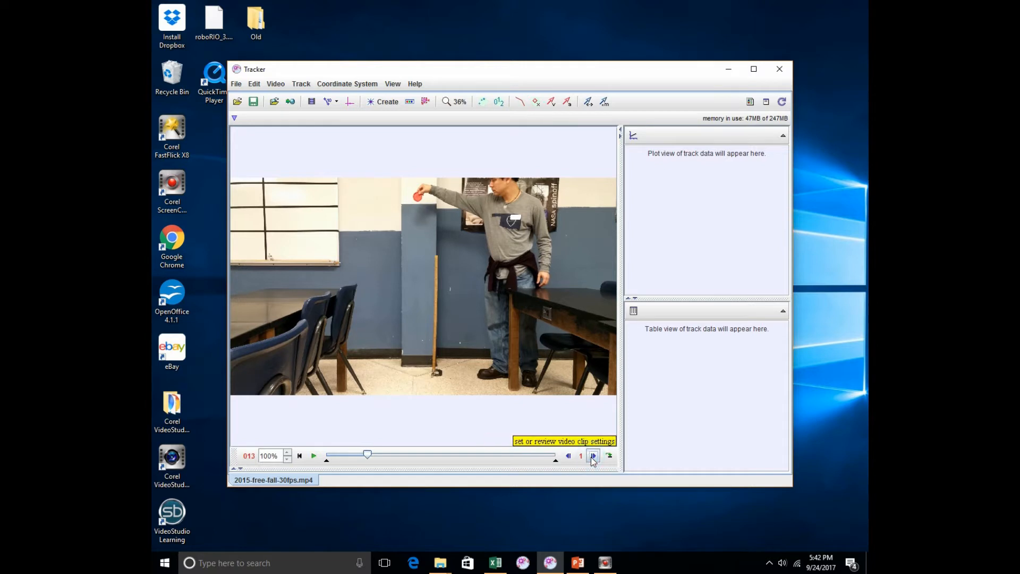
{"action": "left_click", "coordinate": [592, 456]}
{"action": "left_click", "coordinate": [592, 456]}
{"action": "left_click", "coordinate": [592, 456]}
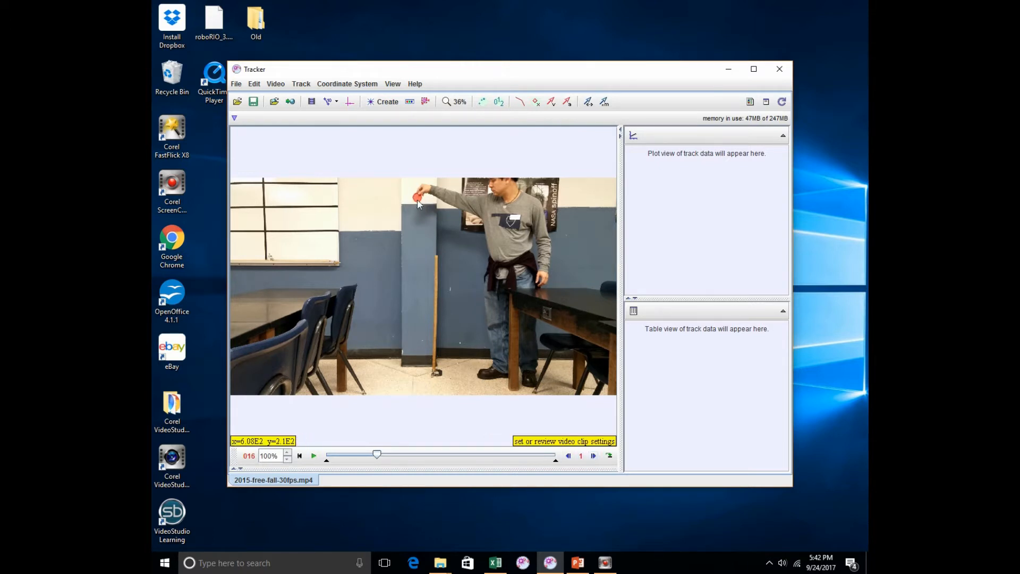
{"action": "left_click", "coordinate": [568, 456]}
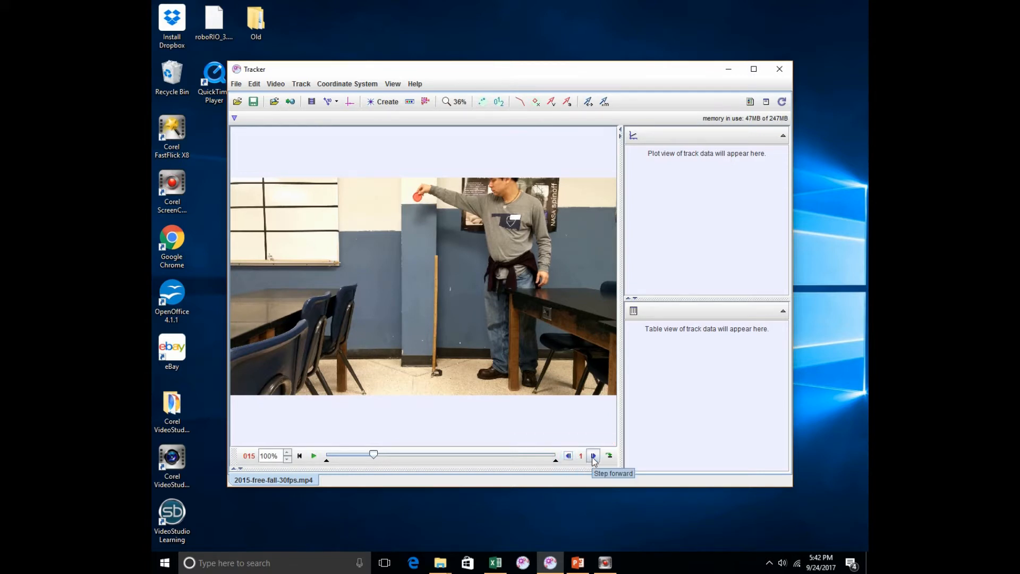
Step through the ball's fall frame by frame to examine which frame is the last before it hits the floor
{"action": "left_click", "coordinate": [593, 456]}
{"action": "left_click", "coordinate": [593, 456]}
{"action": "left_click", "coordinate": [594, 456]}
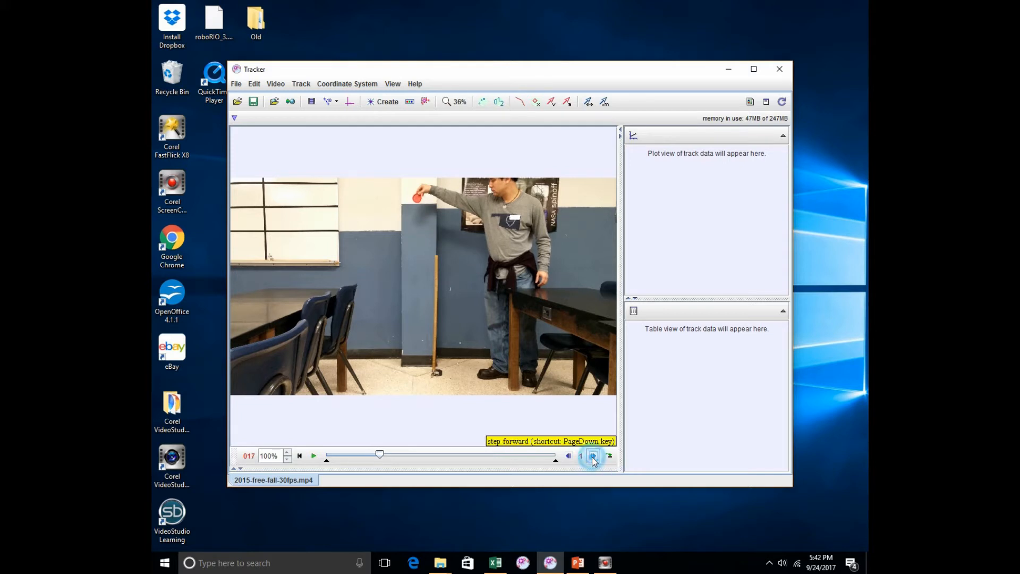
{"action": "left_click", "coordinate": [593, 456]}
{"action": "left_click", "coordinate": [593, 456]}
{"action": "left_click", "coordinate": [593, 456]}
{"action": "left_click", "coordinate": [593, 456]}
{"action": "left_click", "coordinate": [593, 456]}
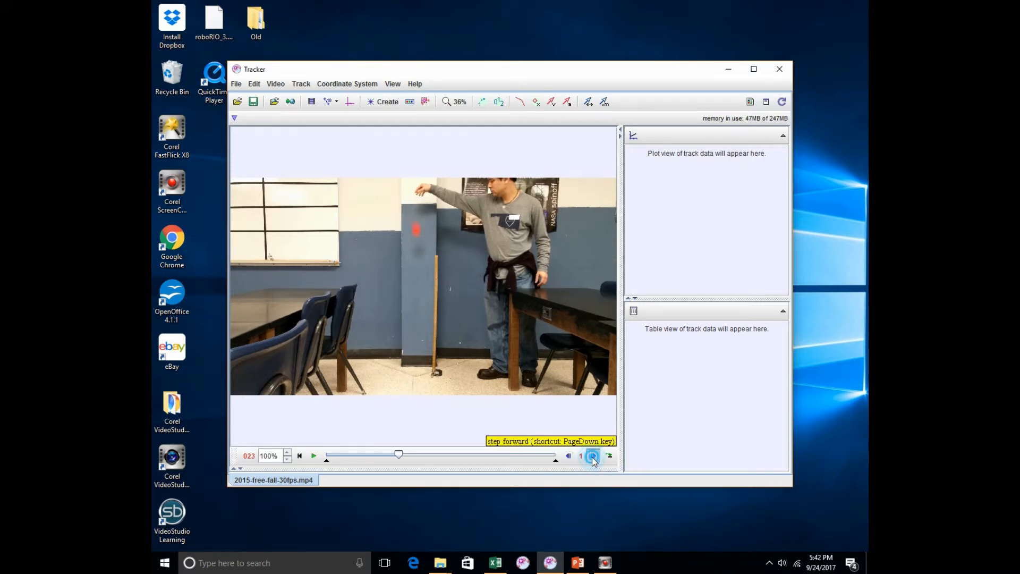
{"action": "left_click", "coordinate": [593, 456]}
{"action": "left_click", "coordinate": [593, 455]}
{"action": "left_click", "coordinate": [593, 456]}
{"action": "left_click", "coordinate": [593, 455]}
{"action": "left_click", "coordinate": [593, 456]}
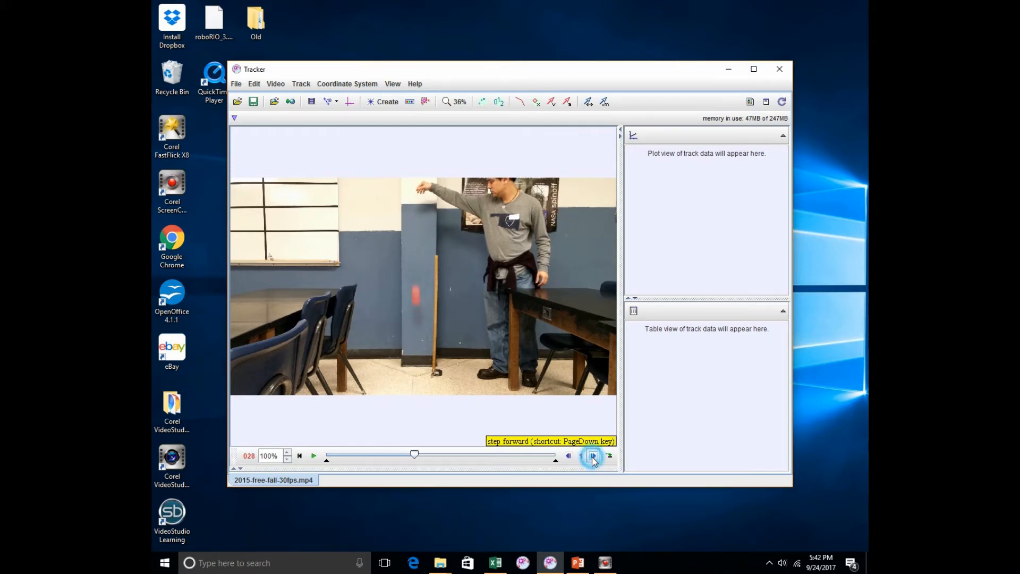
{"action": "left_click", "coordinate": [593, 455]}
{"action": "left_click", "coordinate": [593, 456]}
{"action": "left_click", "coordinate": [593, 456]}
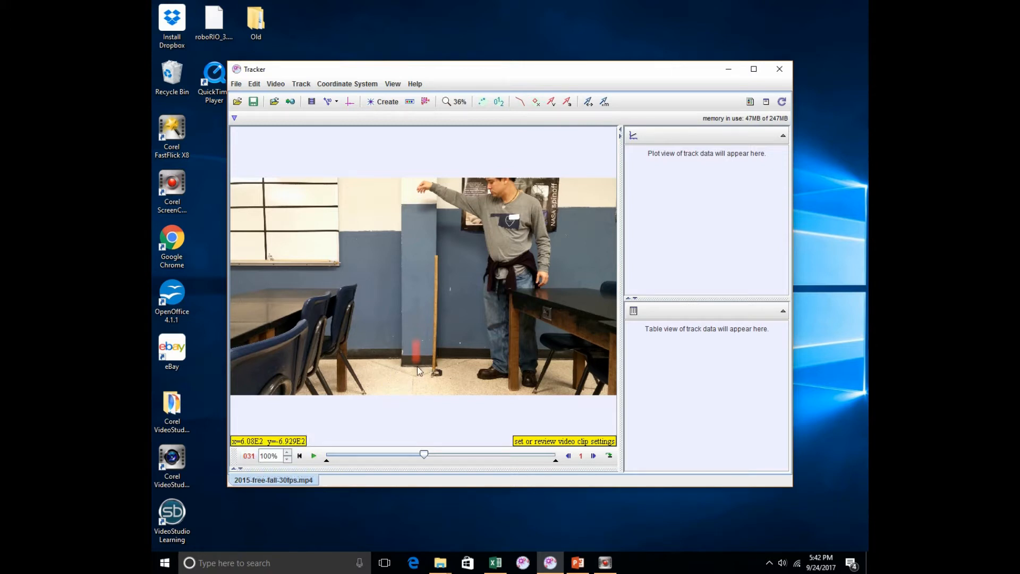
{"action": "left_click", "coordinate": [593, 456]}
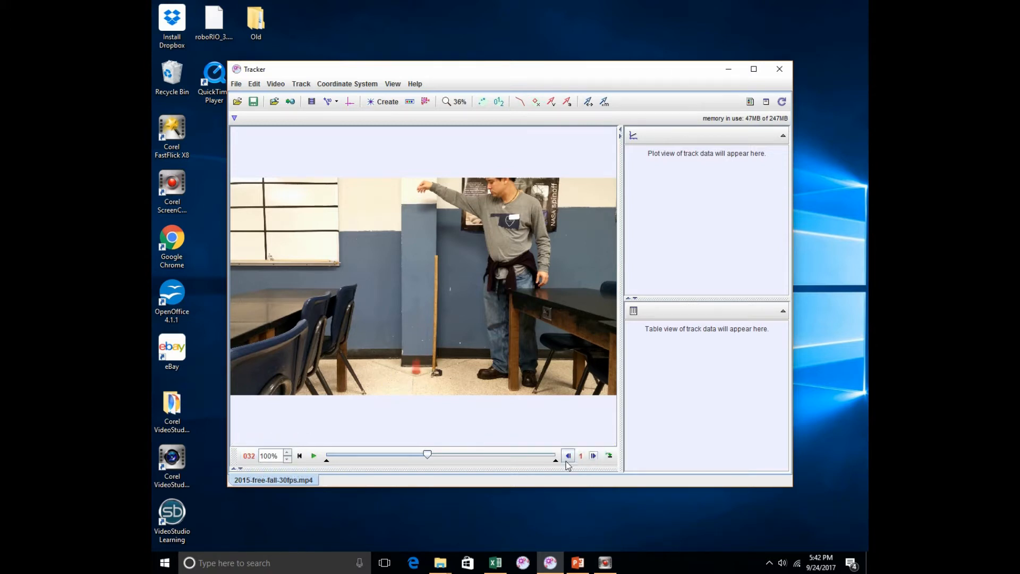
{"action": "left_click", "coordinate": [568, 455]}
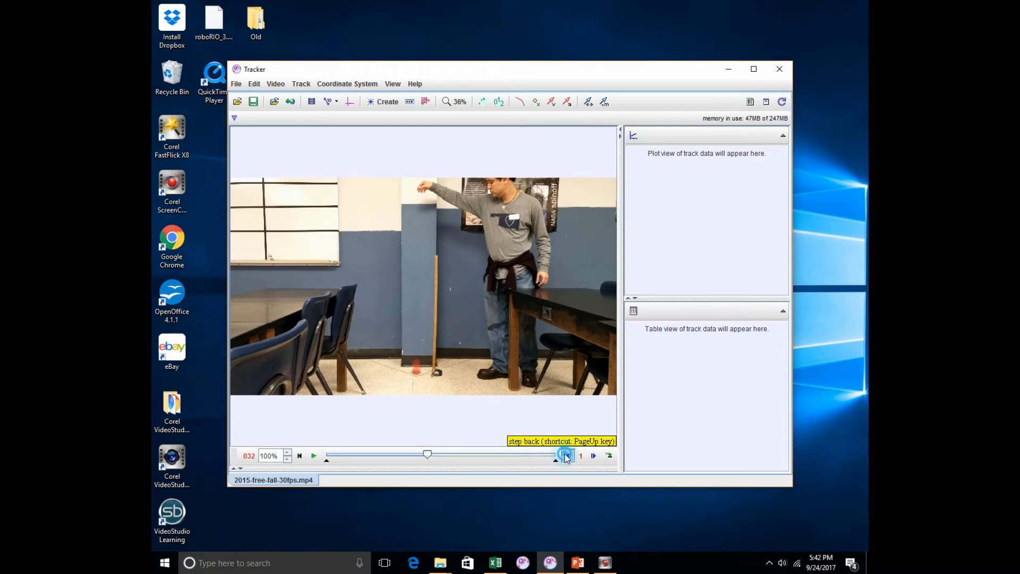
Set the clip's start frame to 15 and end frame to 31, and return the video to the start frame
{"action": "left_click", "coordinate": [311, 102]}
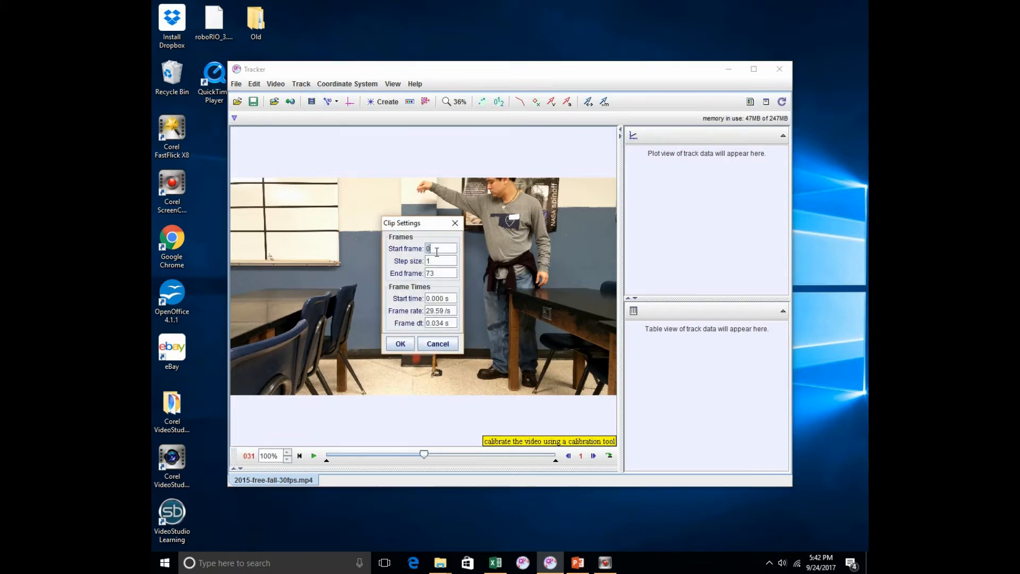
{"action": "type", "text": "15"}
{"action": "left_click", "coordinate": [445, 274]}
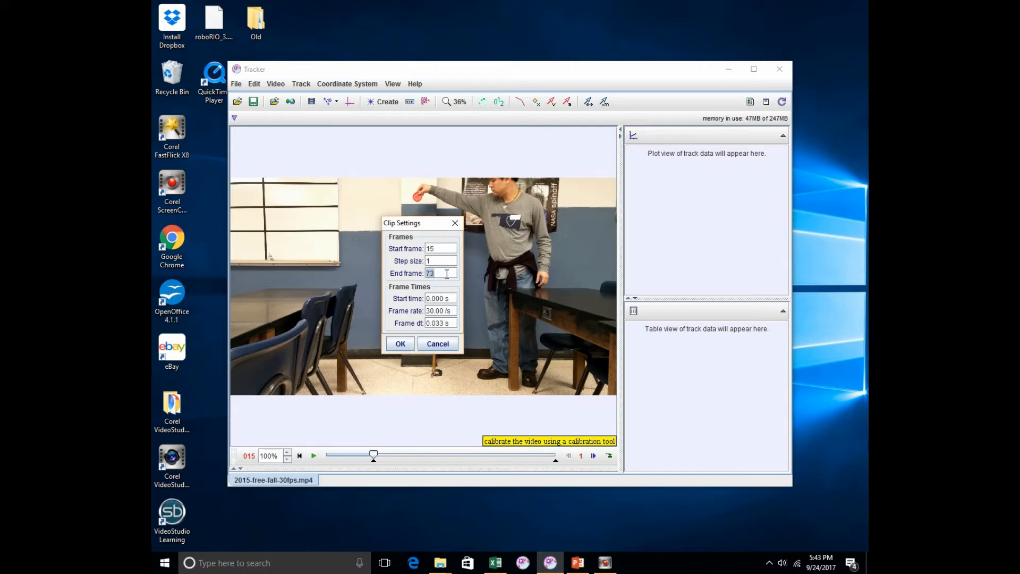
{"action": "type", "text": "31"}
{"action": "left_click", "coordinate": [406, 344]}
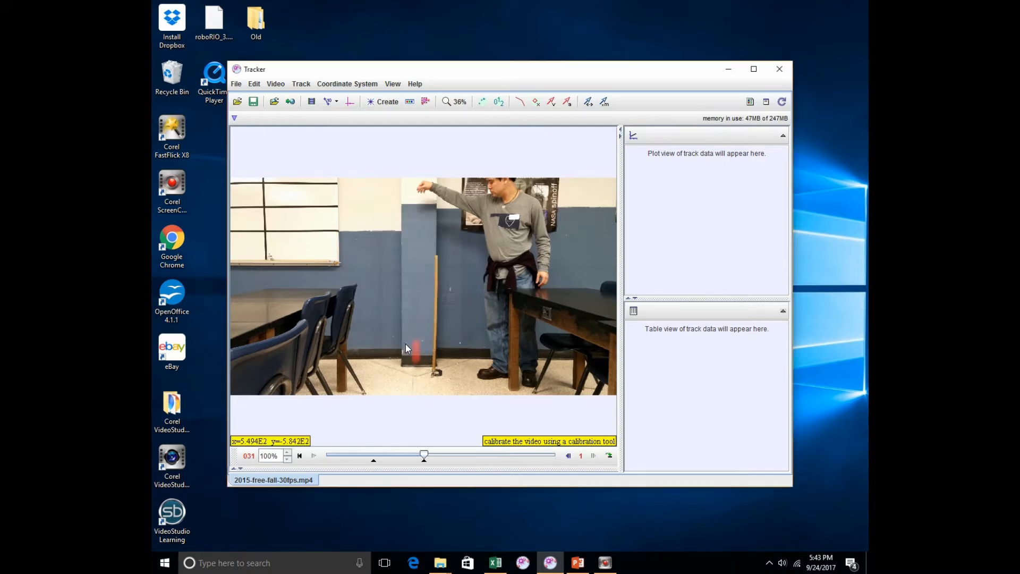
{"action": "left_click_drag", "start_coordinate": [423, 455], "coordinate": [372, 454]}
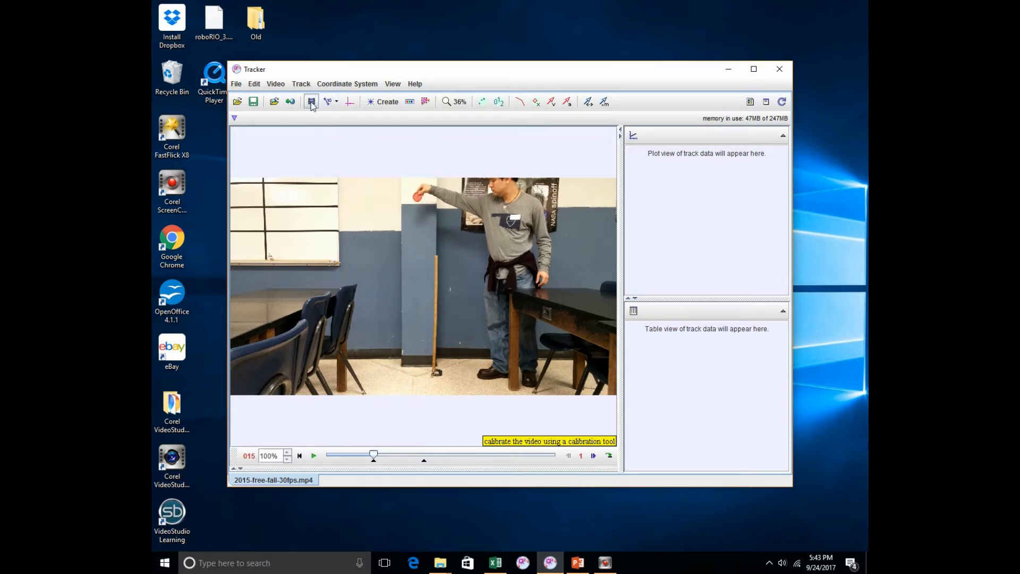
Add a calibration stick and align its ends with the top and bottom of the wooden stick against the wall
{"action": "left_click", "coordinate": [330, 103]}
{"action": "mouse_move", "coordinate": [330, 117]}
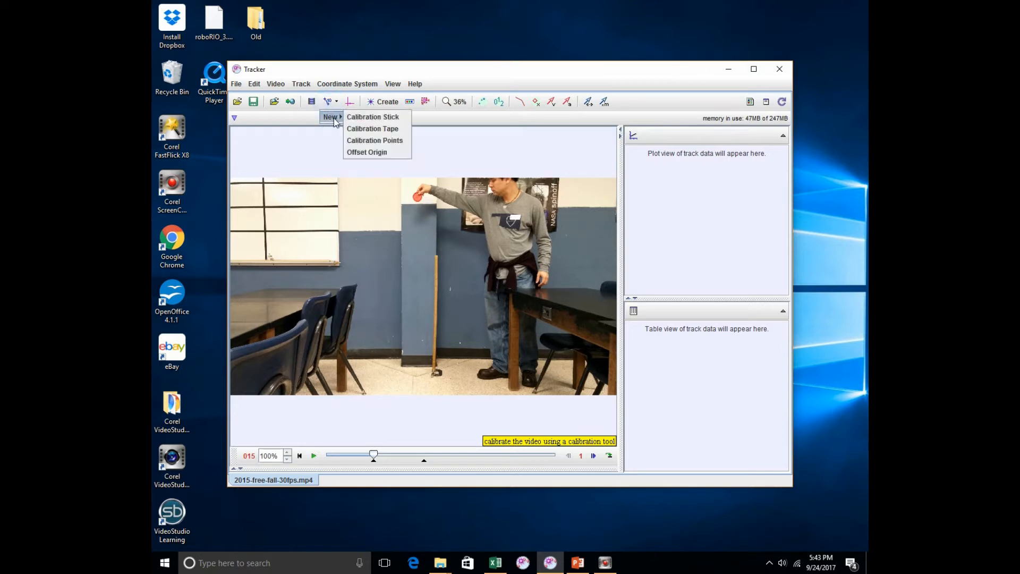
{"action": "left_click", "coordinate": [363, 118]}
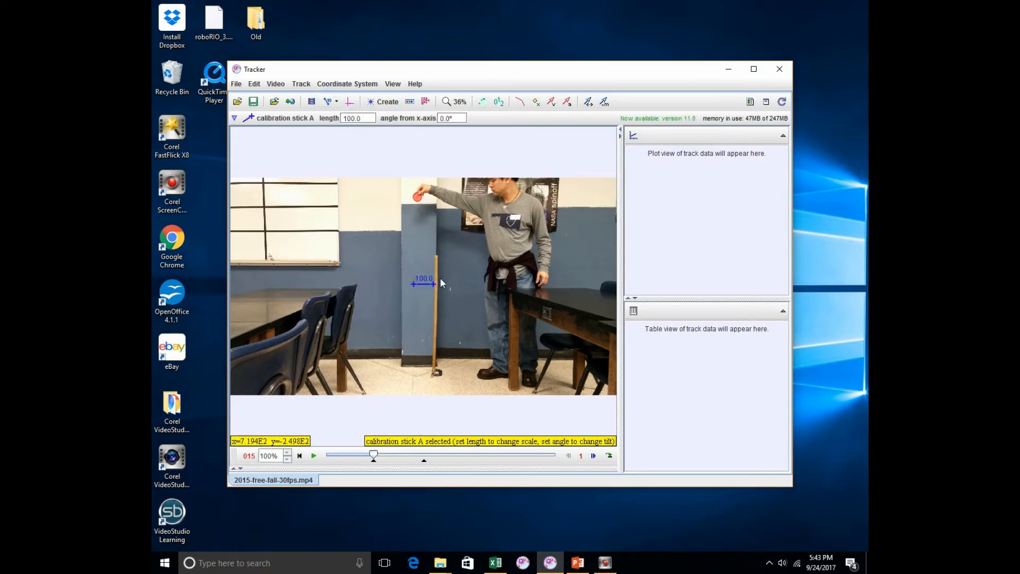
{"action": "left_click_drag", "start_coordinate": [434, 284], "coordinate": [434, 372]}
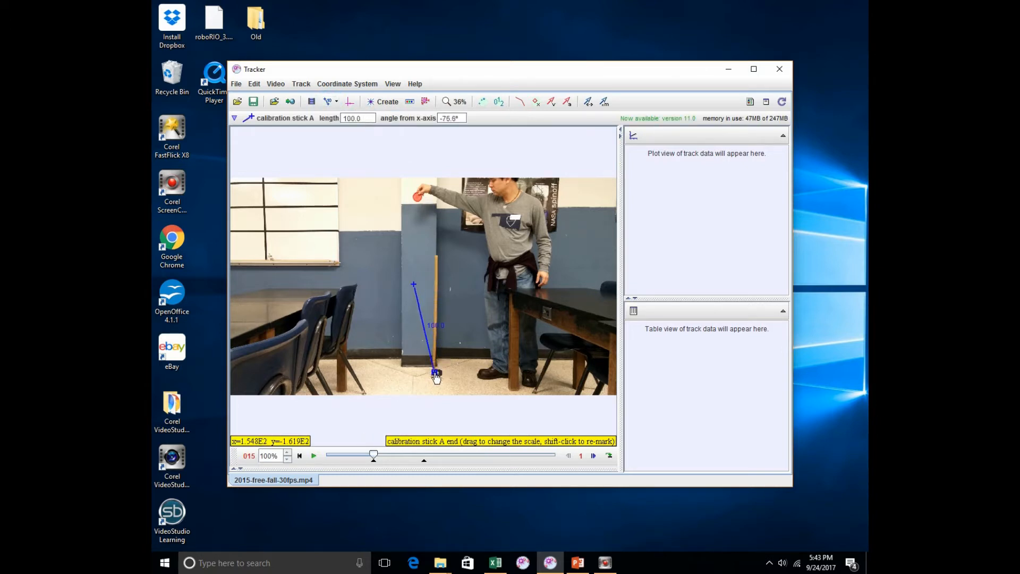
{"action": "left_click_drag", "start_coordinate": [412, 288], "coordinate": [438, 260]}
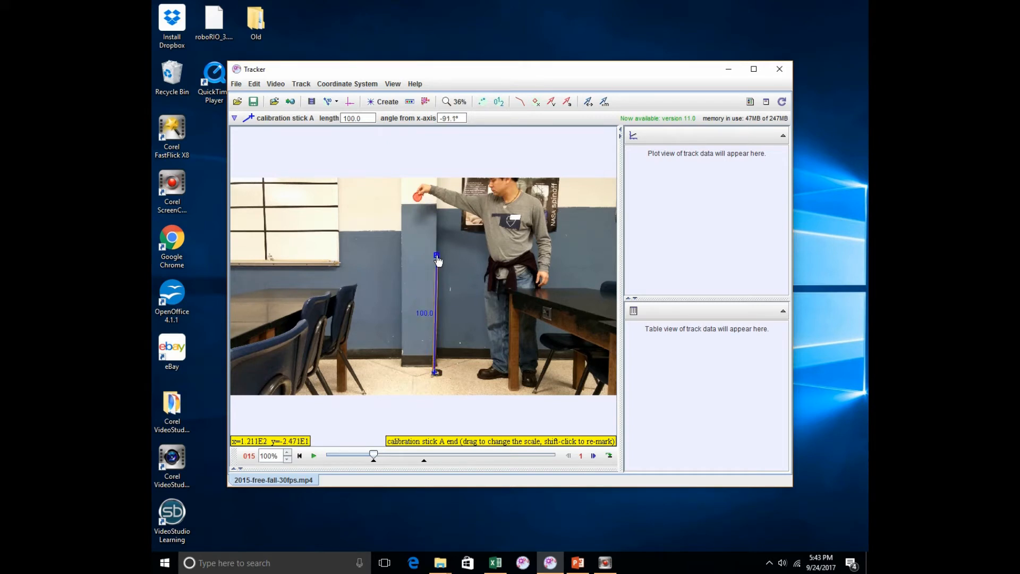
Set the calibration stick's length to 1
{"action": "left_click", "coordinate": [422, 315]}
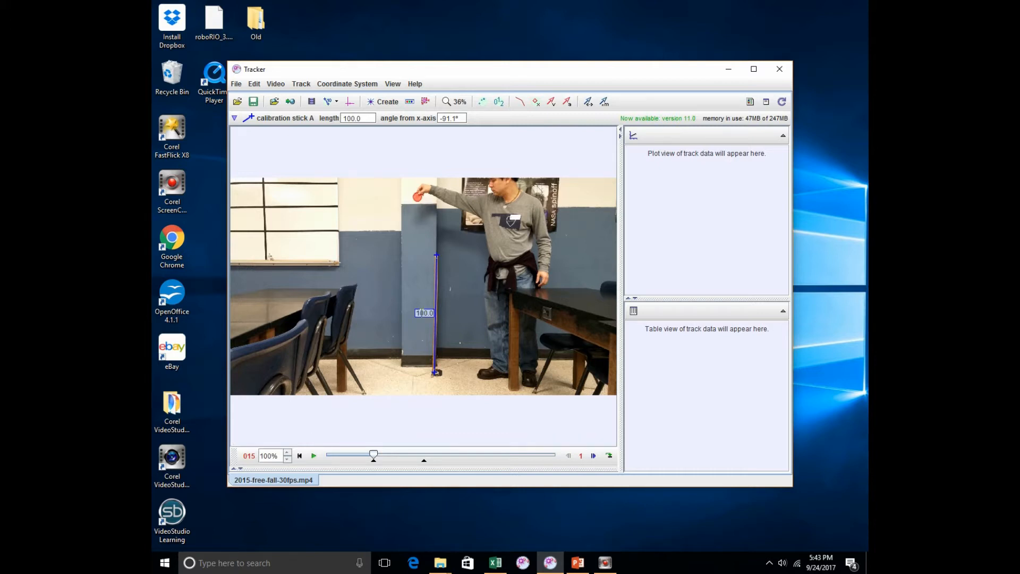
{"action": "key", "text": "BackSpace"}
{"action": "key", "text": "BackSpace"}
{"action": "key", "text": "BackSpace"}
{"action": "key", "text": "BackSpace"}
{"action": "key", "text": "BackSpace"}
{"action": "type", "text": "1"}
{"action": "key", "text": "Return"}
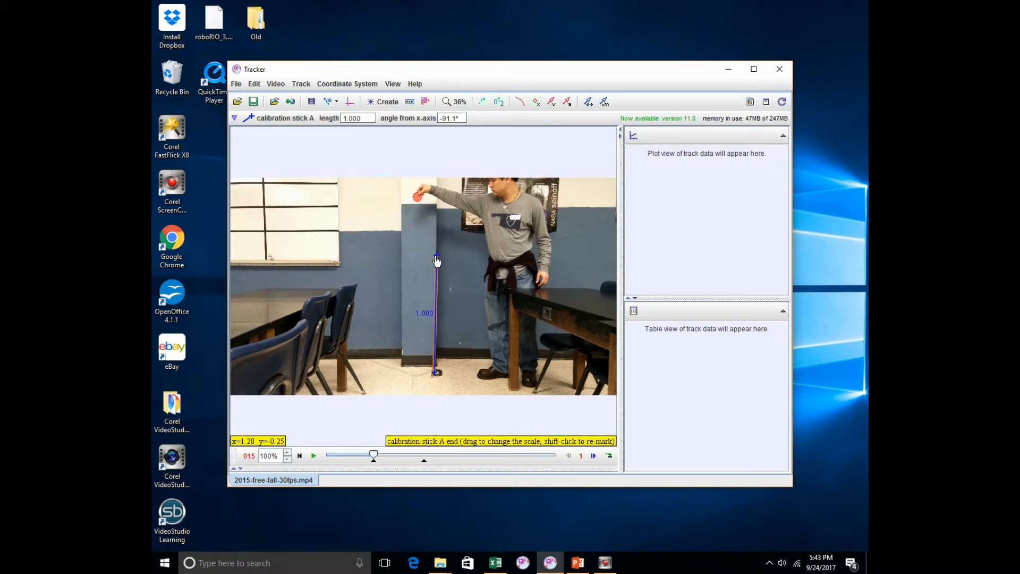
Toggle the calibration stick's visibility and leave it hidden
{"action": "left_click", "coordinate": [327, 102]}
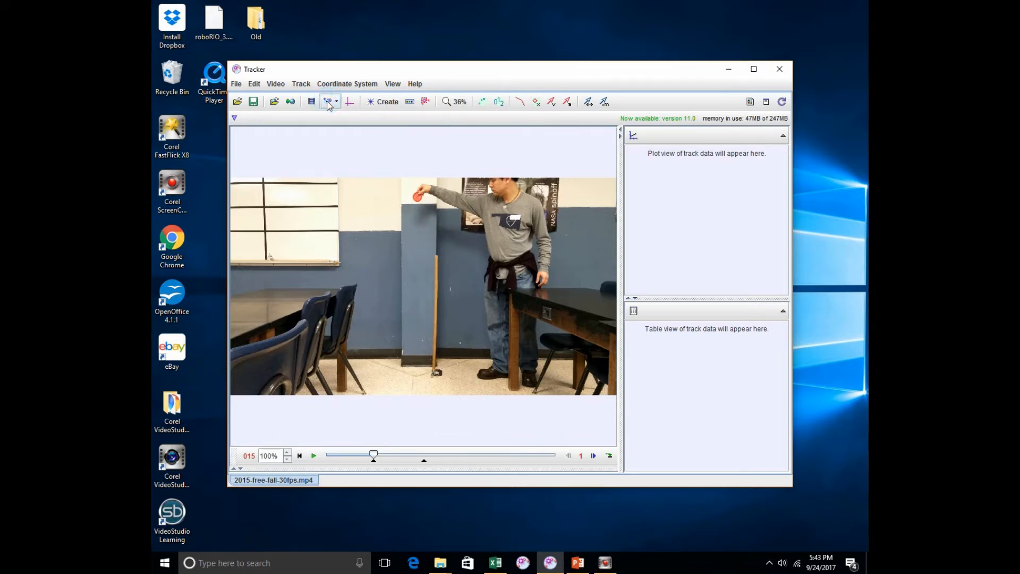
{"action": "left_click", "coordinate": [327, 102]}
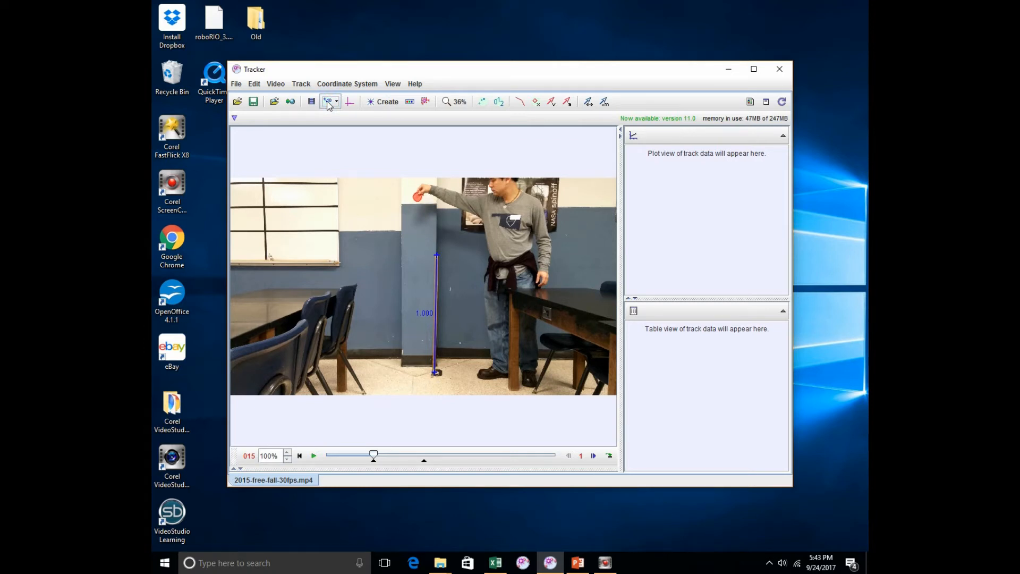
{"action": "left_click", "coordinate": [328, 103]}
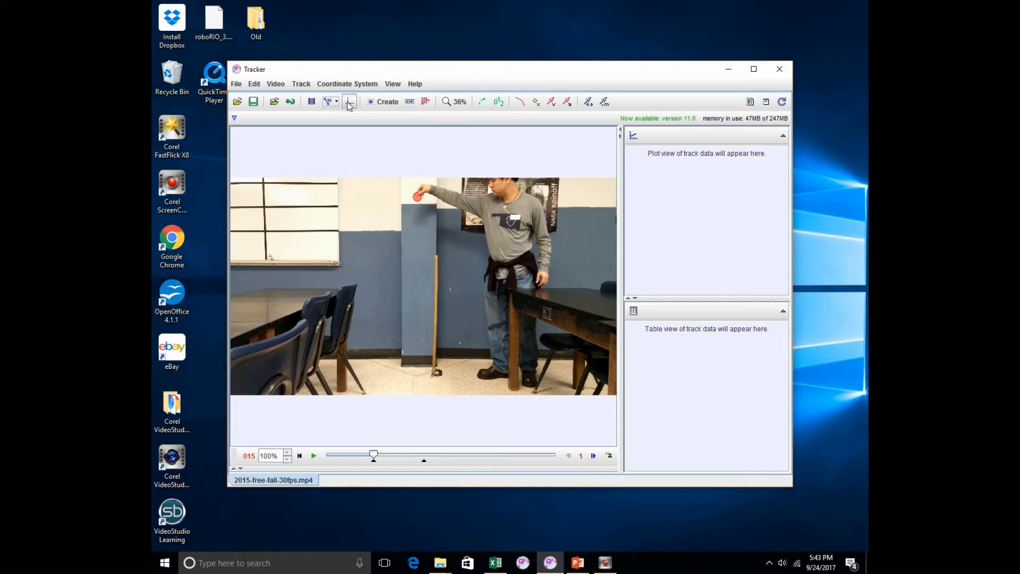
Show the coordinate axes and place their origin at the held red ball, at about pixel position x 928, y 119
{"action": "left_click", "coordinate": [349, 103]}
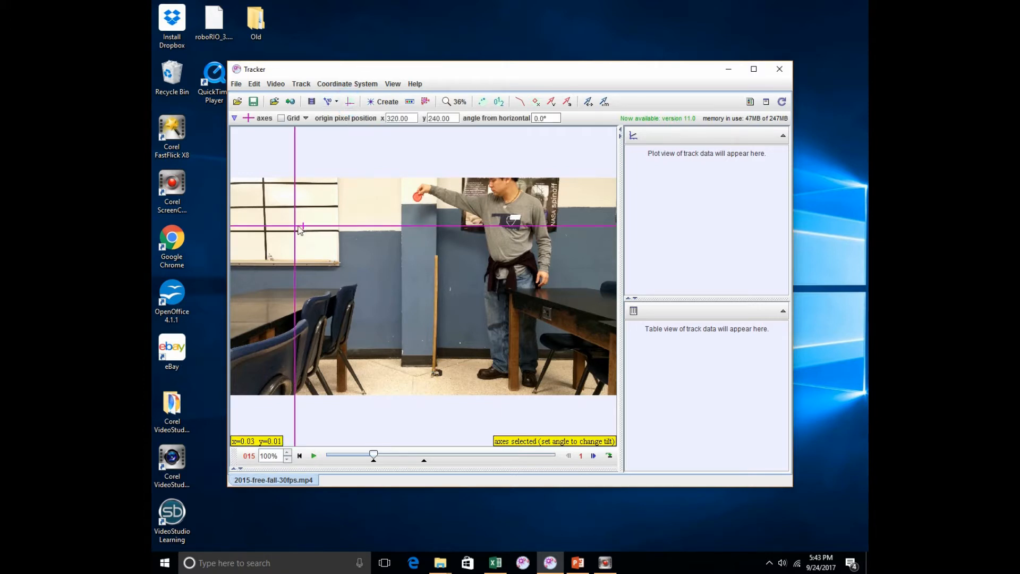
{"action": "left_click_drag", "start_coordinate": [296, 227], "coordinate": [417, 202]}
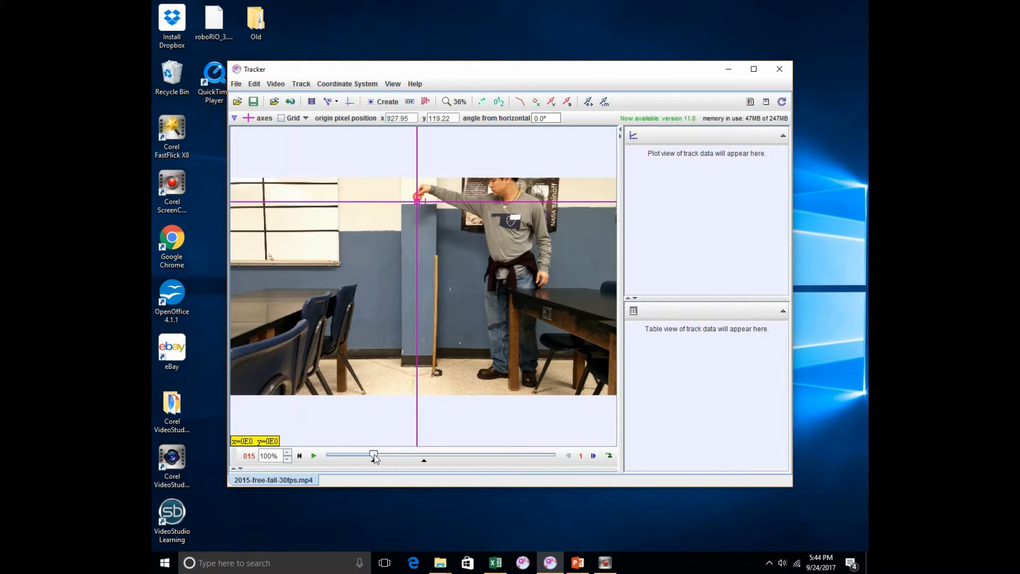
In frame 31, tilt the axes to about -90.4° so the positive x-axis points down through the fallen ball
{"action": "left_click_drag", "start_coordinate": [375, 458], "coordinate": [431, 460]}
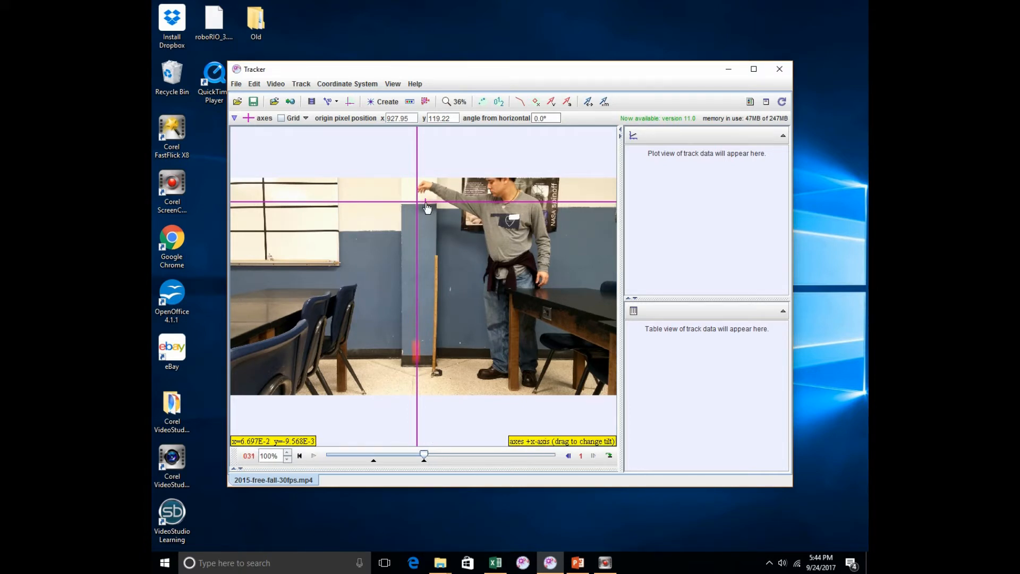
{"action": "left_click_drag", "start_coordinate": [427, 207], "coordinate": [417, 368]}
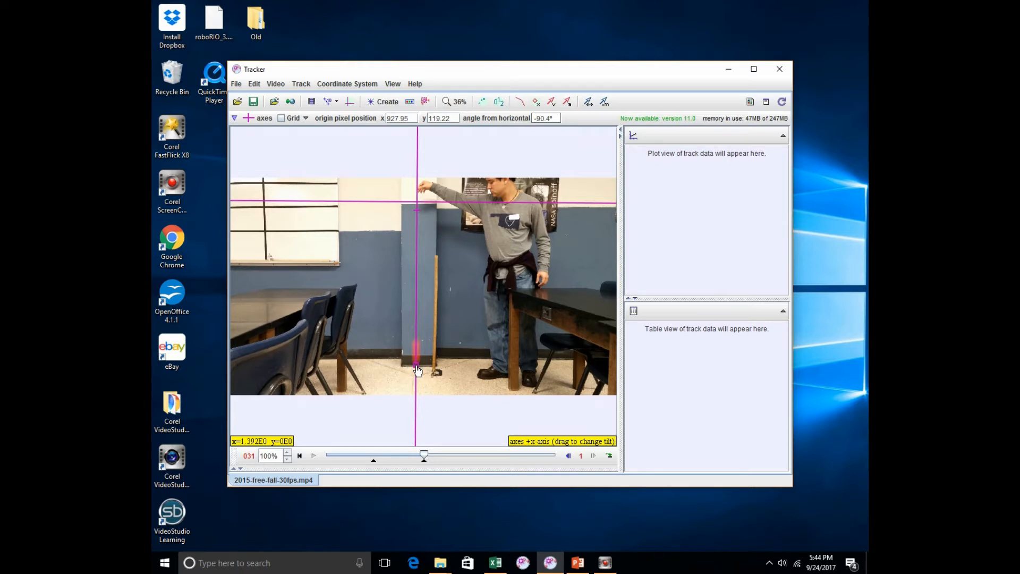
{"action": "mouse_move", "coordinate": [417, 371]}
{"action": "left_mouse_down"}
{"action": "mouse_move", "coordinate": [466, 325]}
{"action": "mouse_move", "coordinate": [417, 368]}
{"action": "left_mouse_up"}
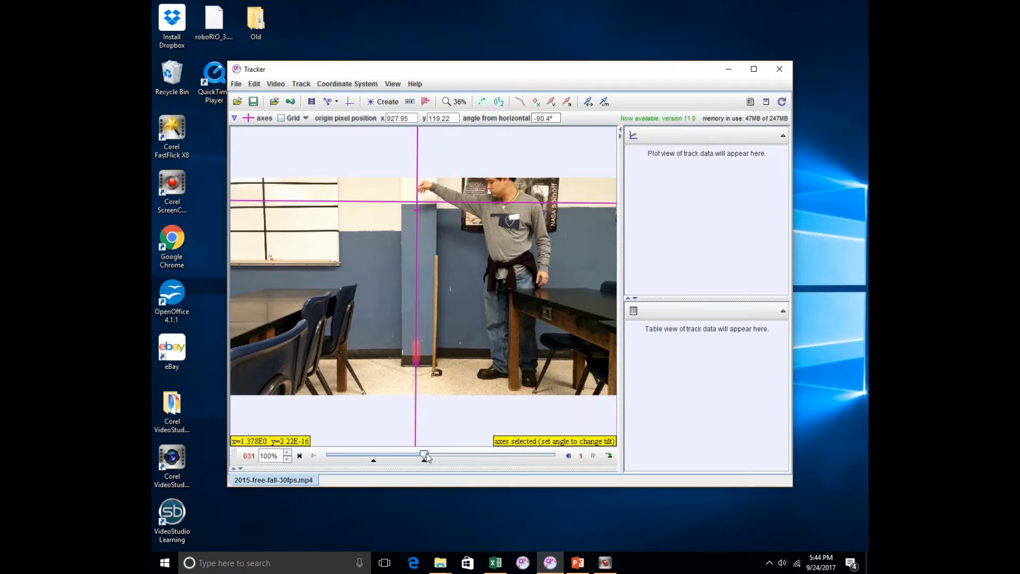
Return the clip to start frame 15 and hide the coordinate axes
{"action": "left_click_drag", "start_coordinate": [425, 458], "coordinate": [374, 458]}
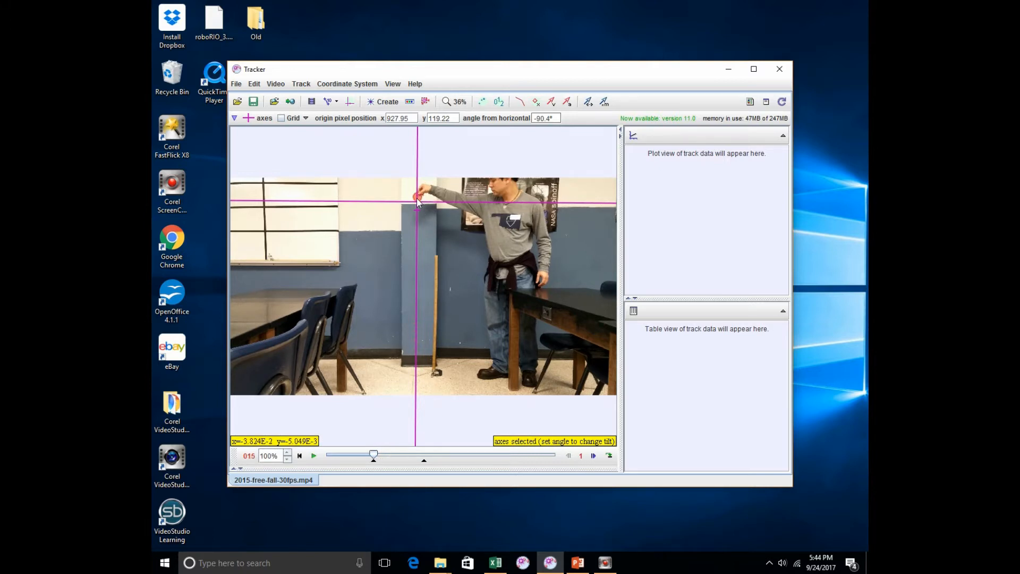
{"action": "left_click", "coordinate": [417, 365]}
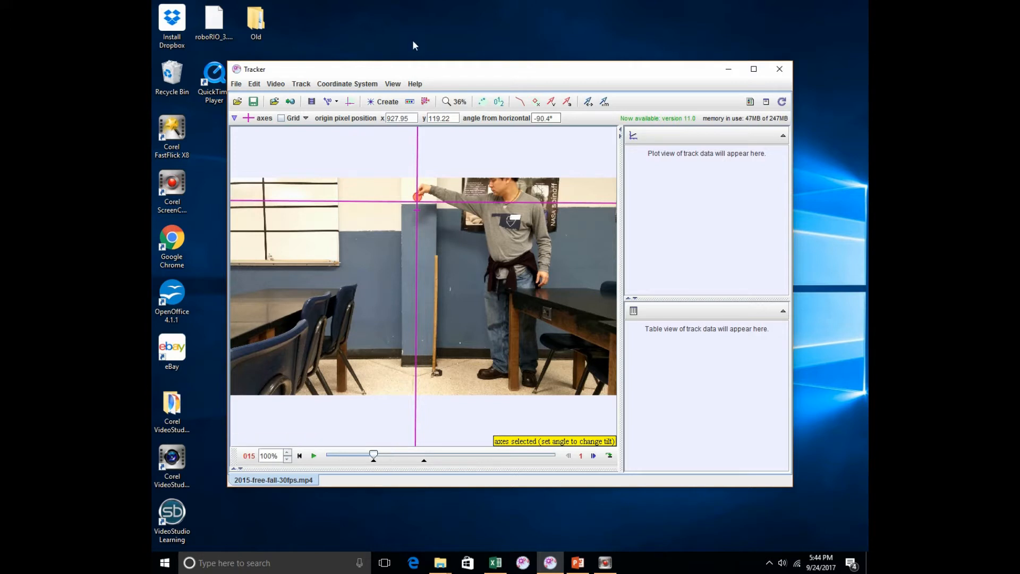
{"action": "left_click", "coordinate": [350, 102]}
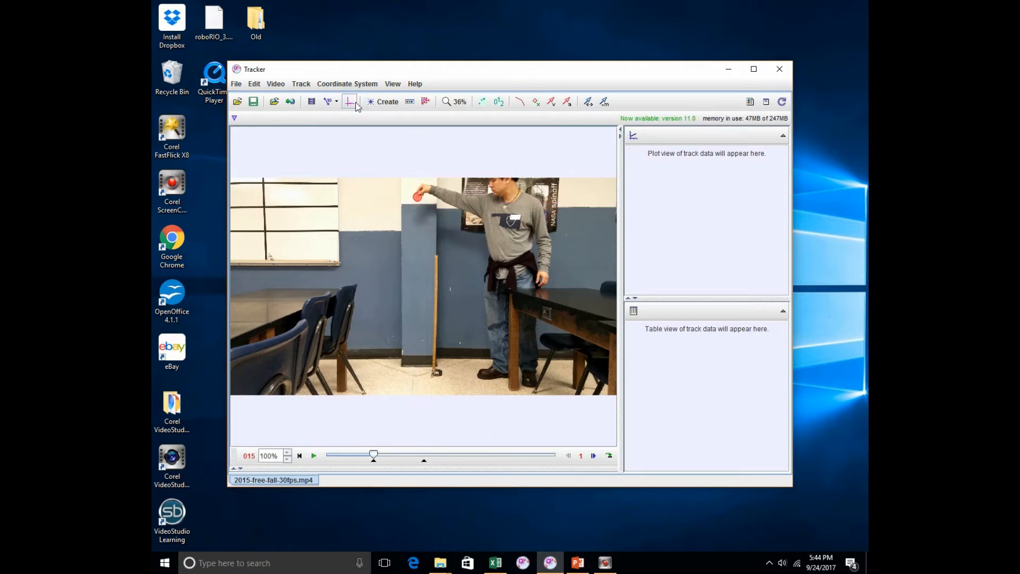
Create a point mass track for the falling ball
{"action": "left_click", "coordinate": [384, 103]}
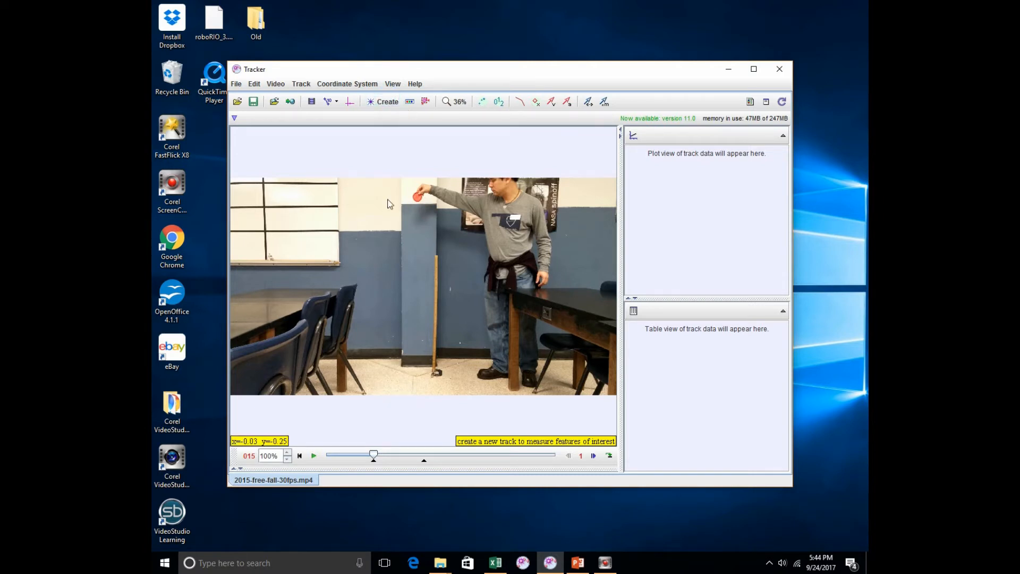
{"action": "left_click", "coordinate": [380, 108]}
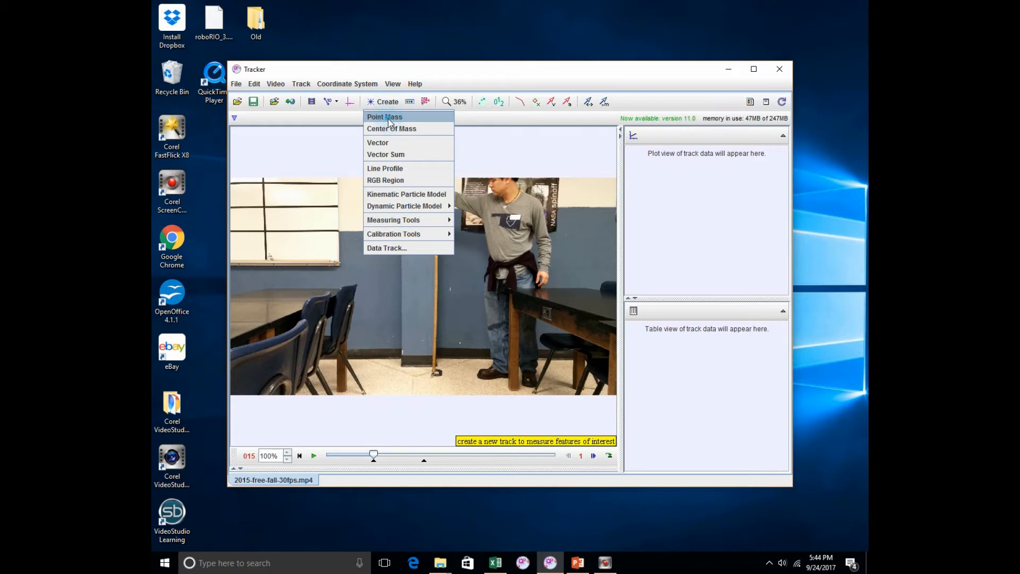
{"action": "left_click", "coordinate": [391, 118]}
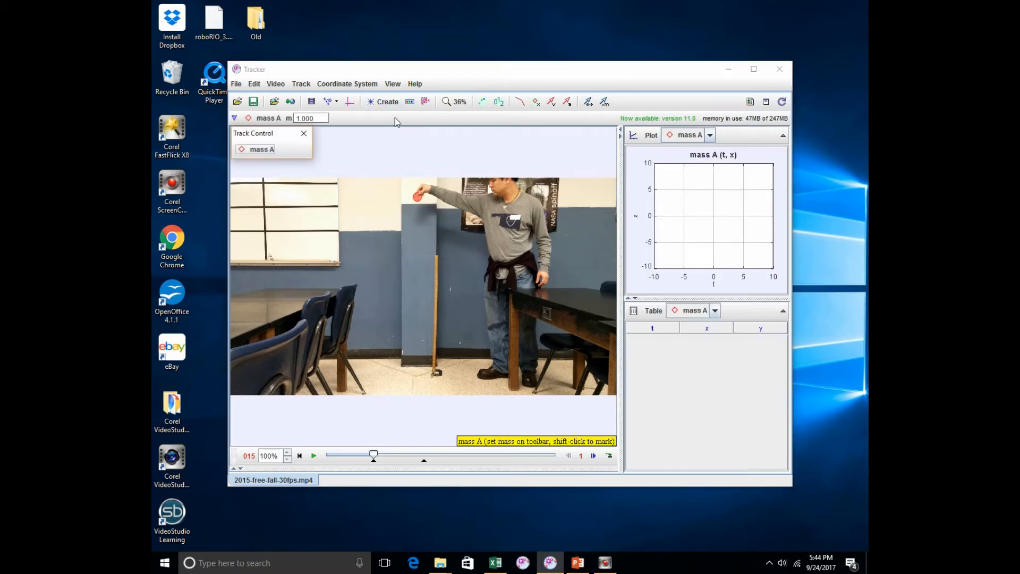
{"action": "left_click", "coordinate": [425, 159]}
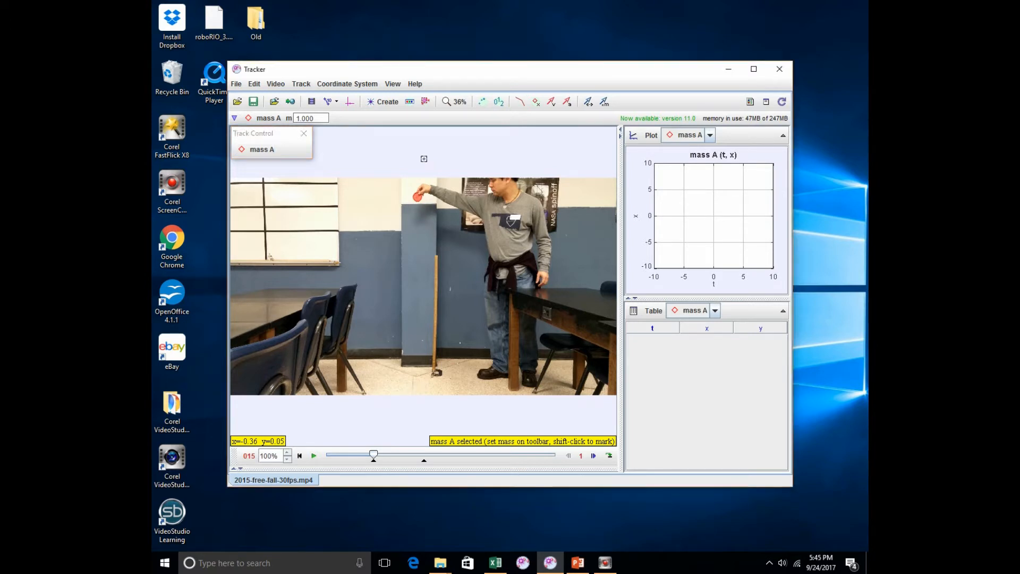
Mark the bottom edge of the red ball as the point mass position in each frame from 15 to 22
{"action": "key", "text": "shift"}
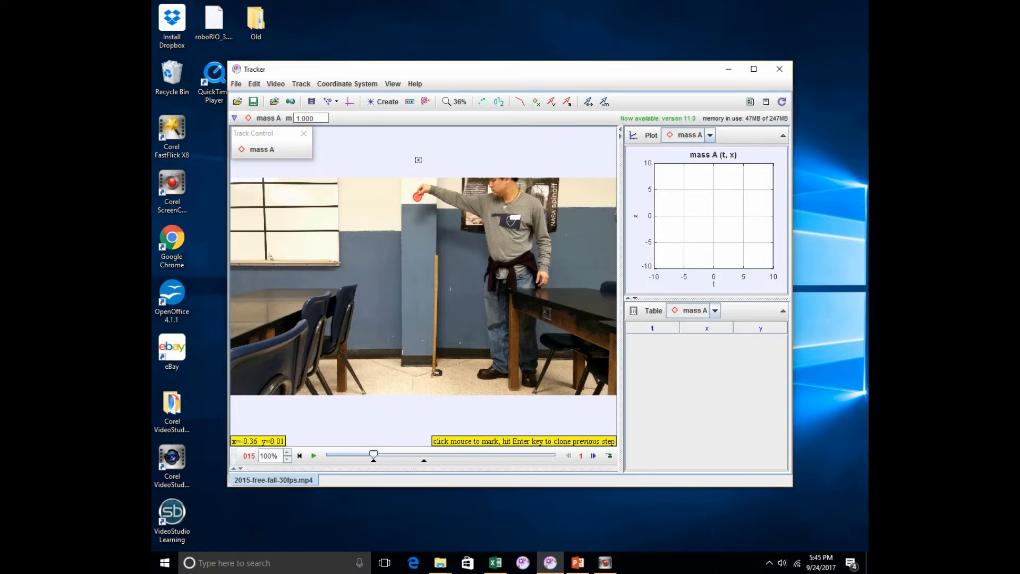
{"action": "left_click", "coordinate": [417, 201]}
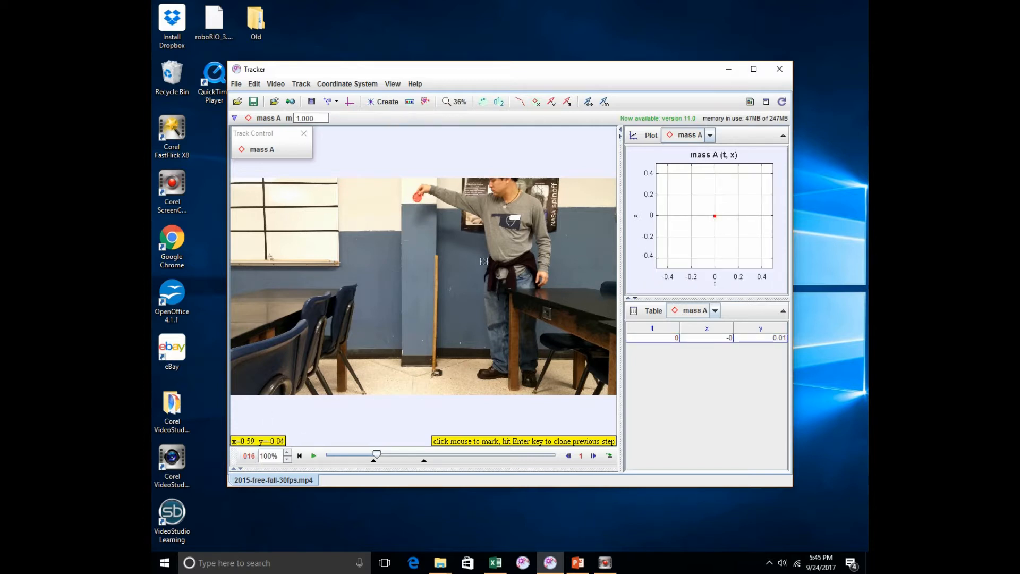
{"action": "left_click", "coordinate": [418, 200]}
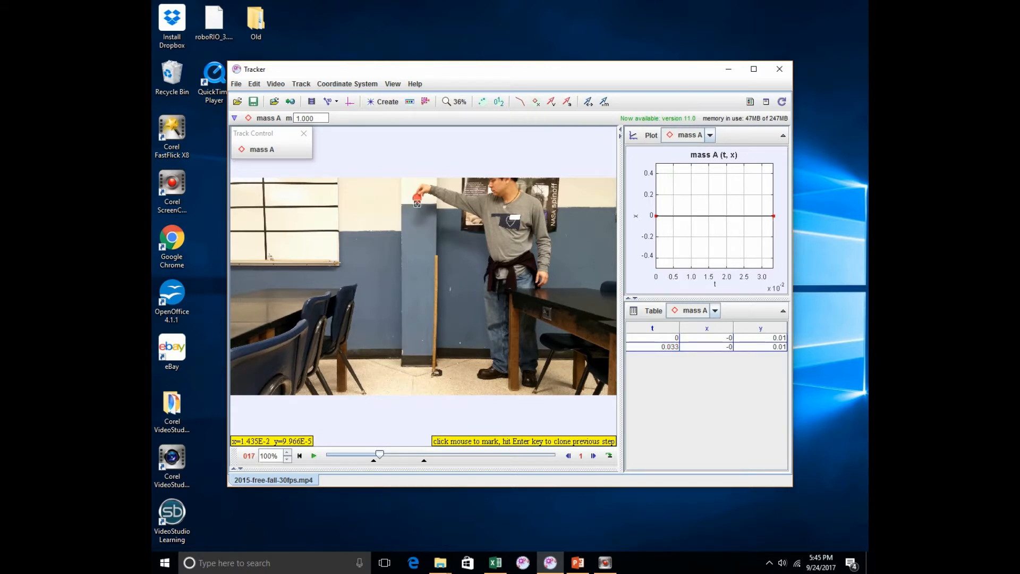
{"action": "left_click", "coordinate": [418, 205]}
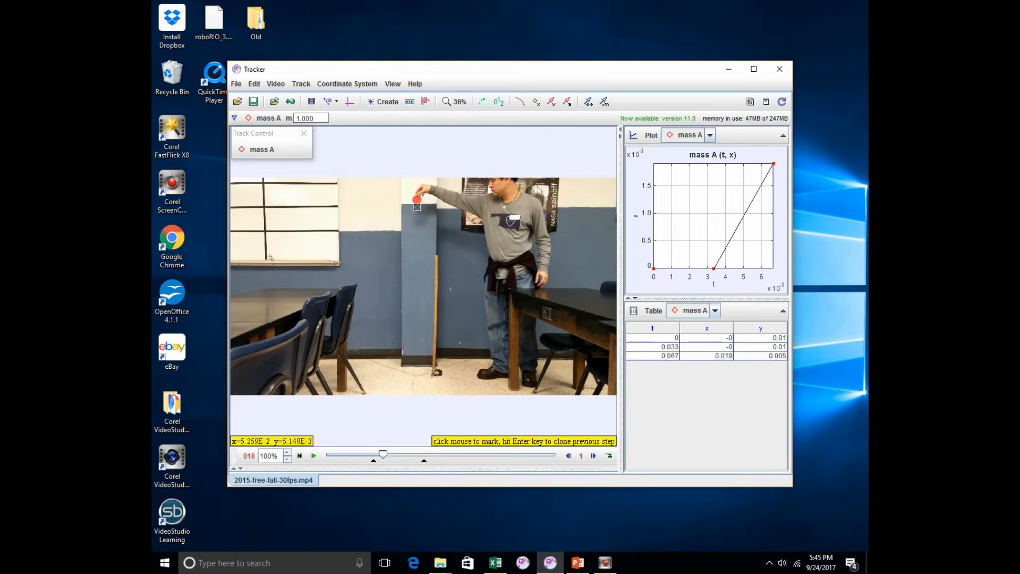
{"action": "left_click", "coordinate": [418, 204]}
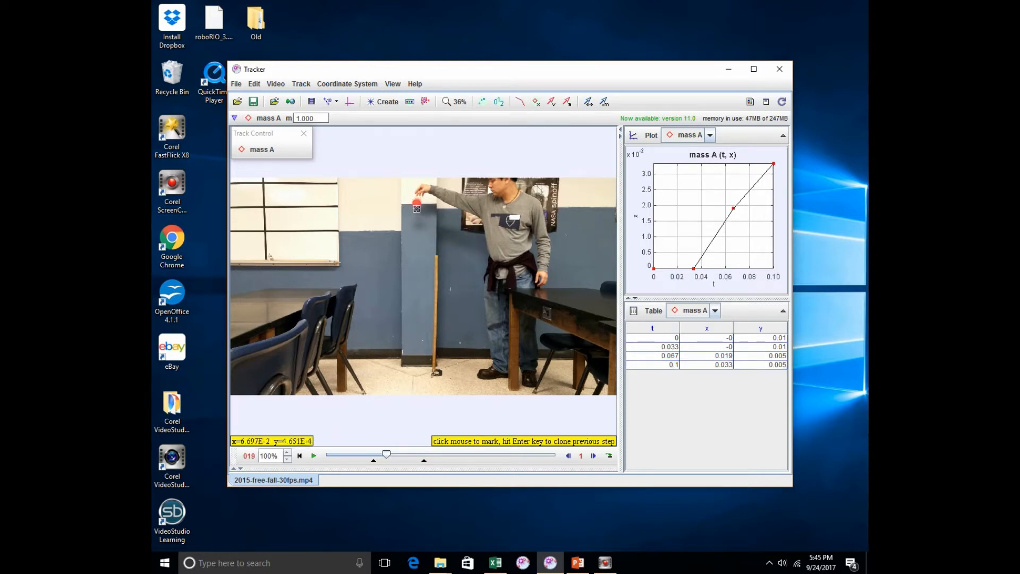
{"action": "left_click", "coordinate": [416, 209]}
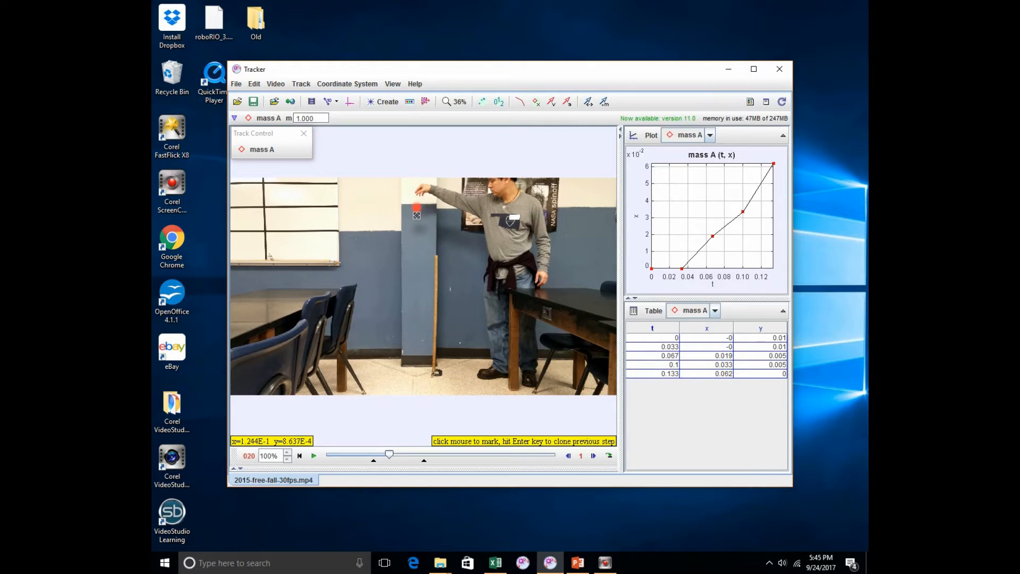
{"action": "left_click", "coordinate": [416, 213]}
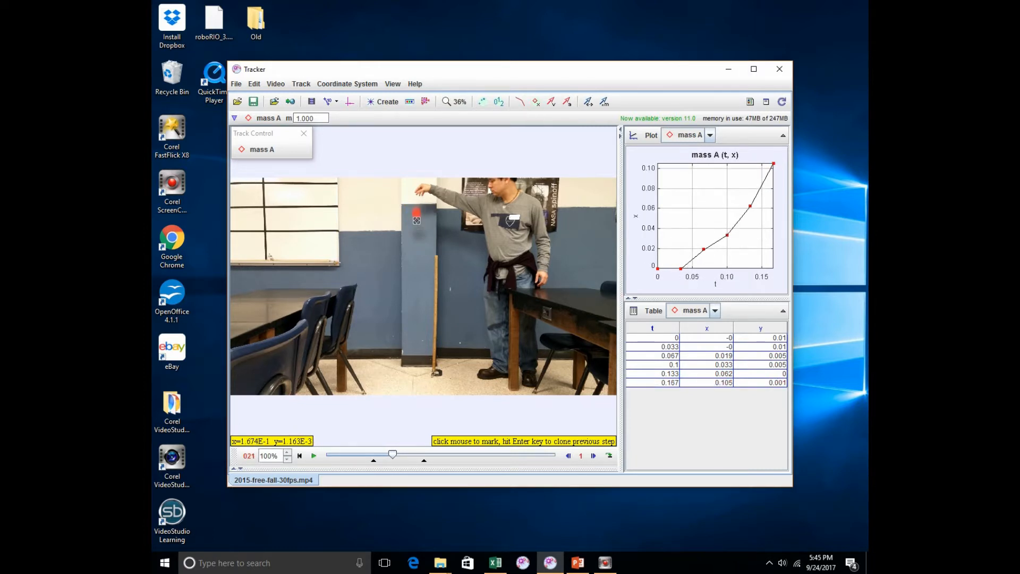
{"action": "left_click", "coordinate": [417, 220]}
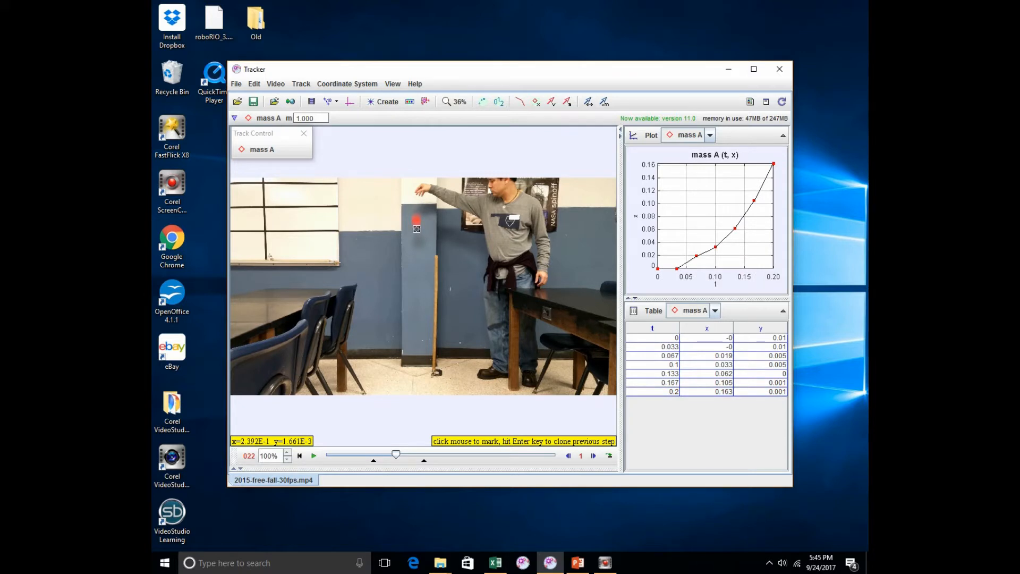
{"action": "left_click", "coordinate": [416, 228]}
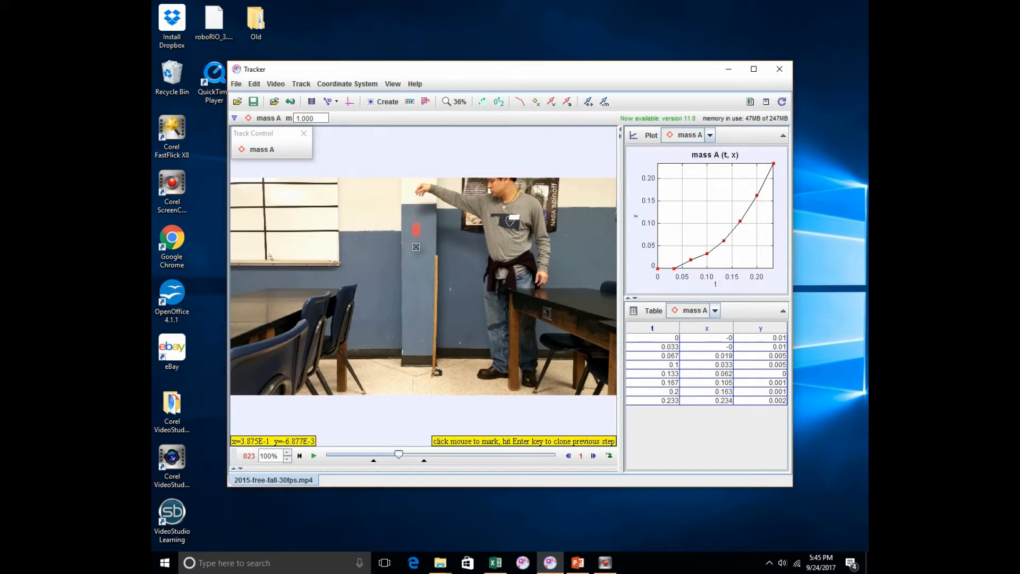
Mark the bottom edge of the blurred ball in each frame from 23 to 26
{"action": "scroll", "coordinate": [415, 239], "scroll_direction": "up", "scroll_amount": 4}
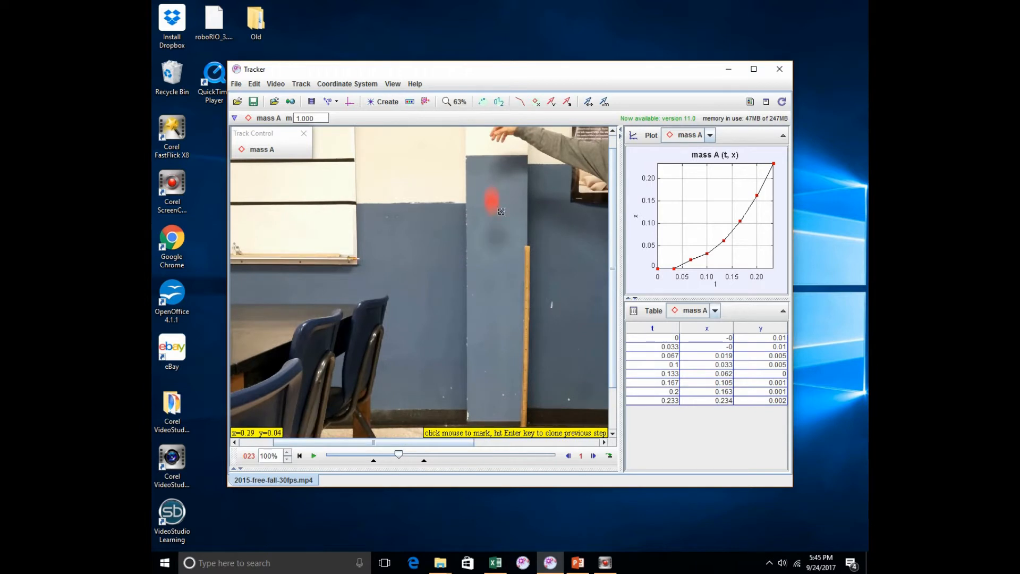
{"action": "scroll", "coordinate": [501, 211], "scroll_direction": "down", "scroll_amount": 3}
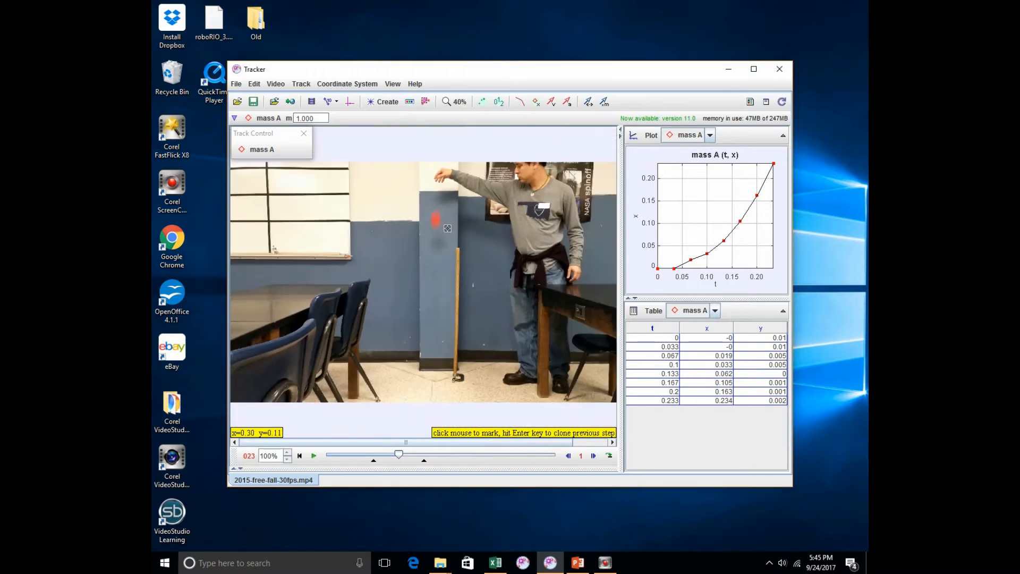
{"action": "scroll", "coordinate": [448, 228], "scroll_direction": "up", "scroll_amount": 2}
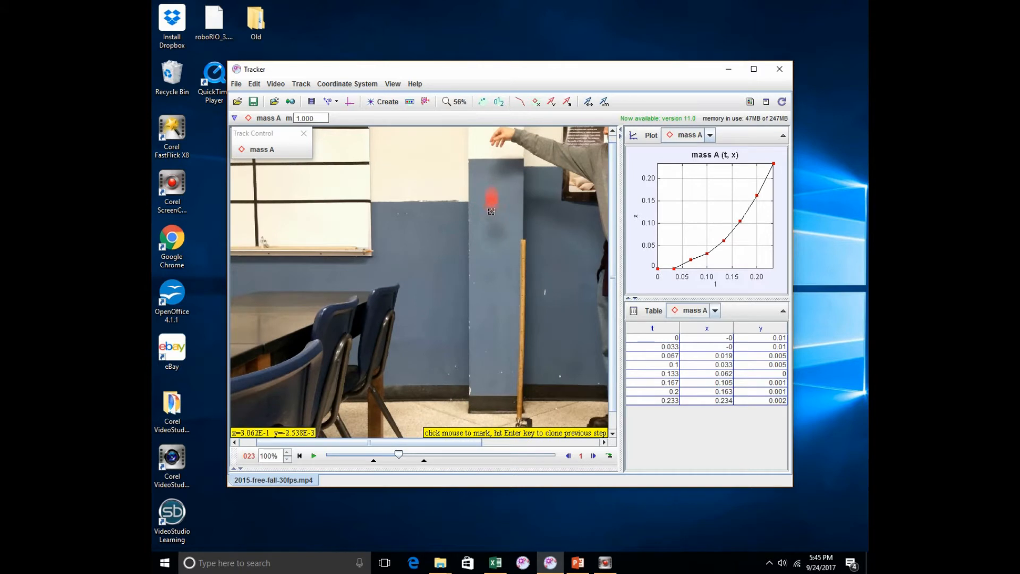
{"action": "left_click", "coordinate": [491, 201]}
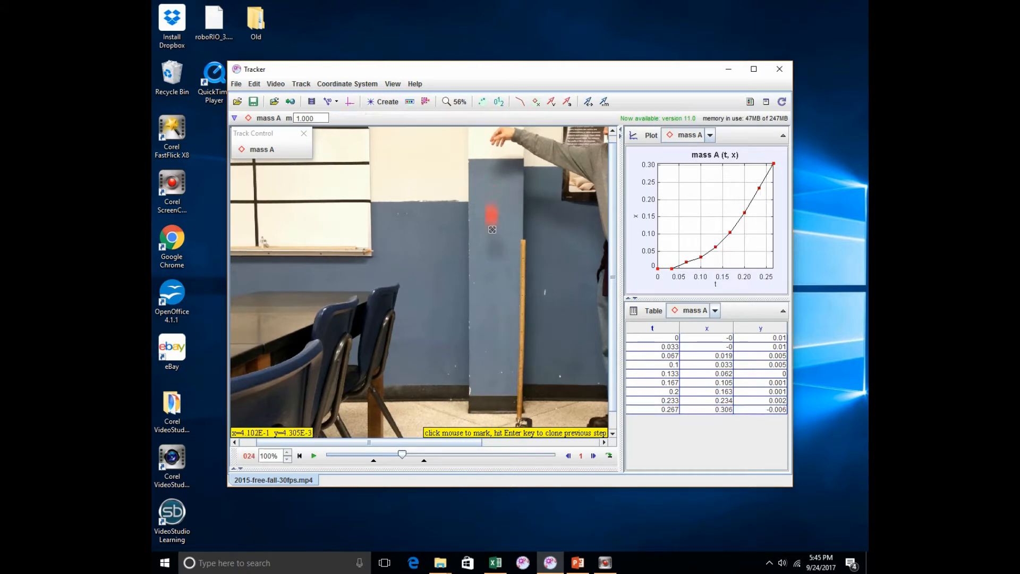
{"action": "left_click", "coordinate": [492, 231]}
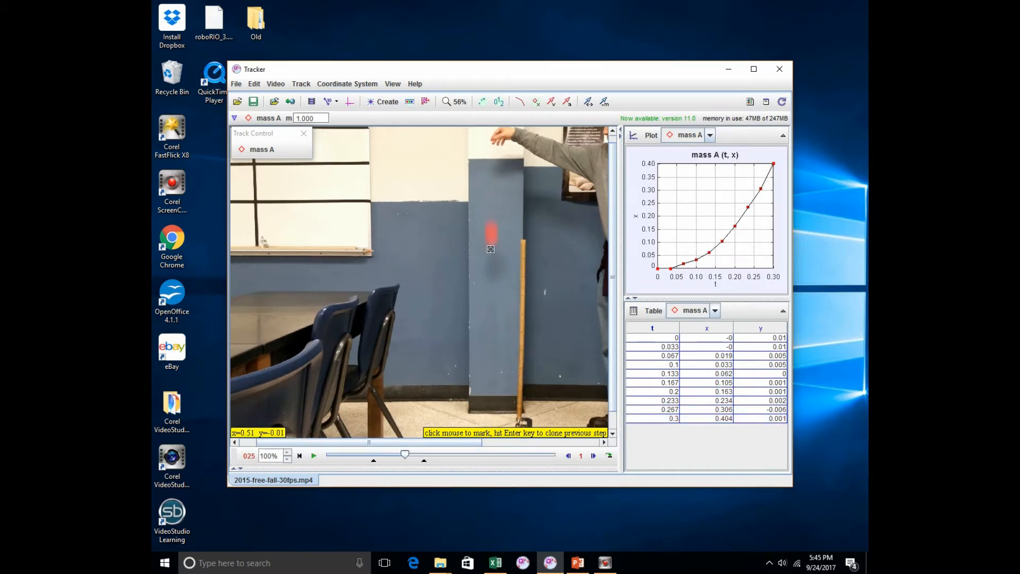
{"action": "left_click", "coordinate": [492, 248]}
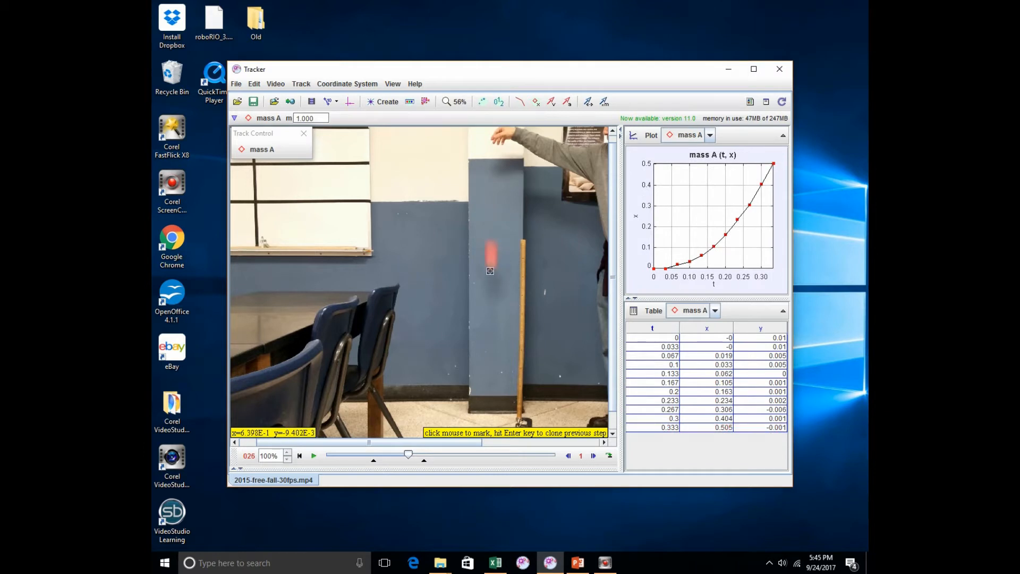
{"action": "left_click", "coordinate": [493, 270]}
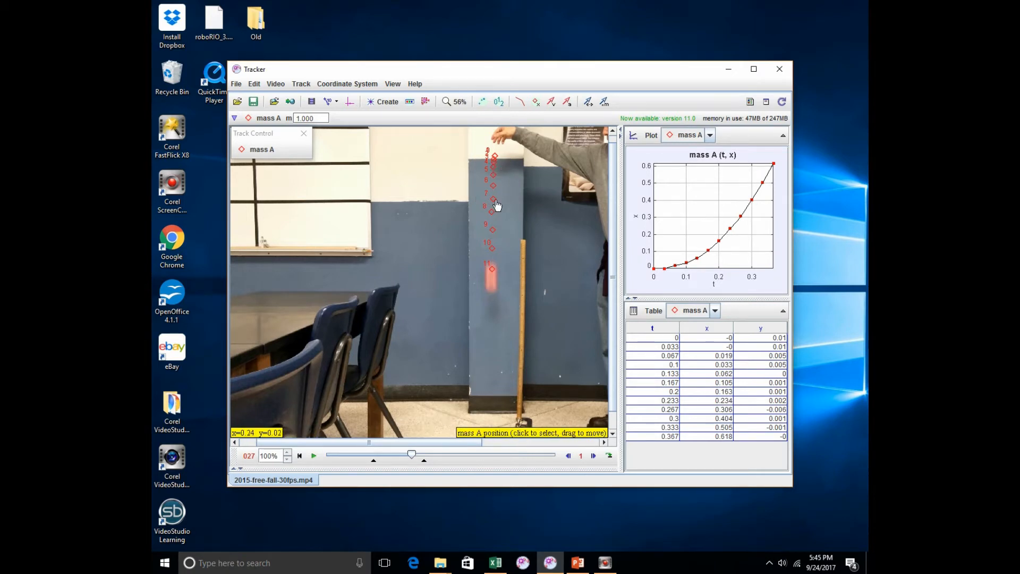
Mark the ball's bottom edge in the remaining frames from 27 to 31
{"action": "key", "text": "shift"}
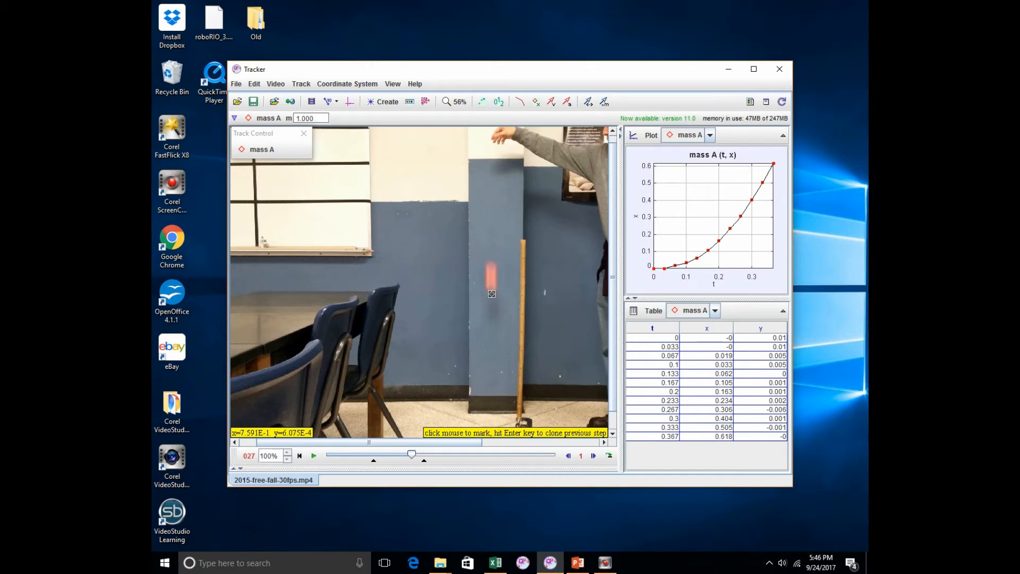
{"action": "left_click", "coordinate": [491, 293]}
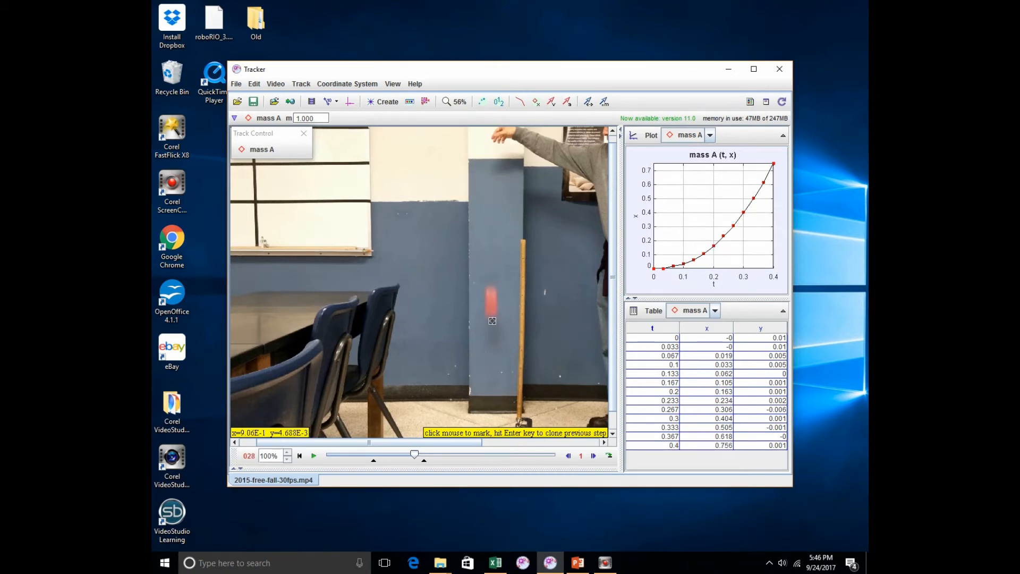
{"action": "left_click", "coordinate": [492, 320]}
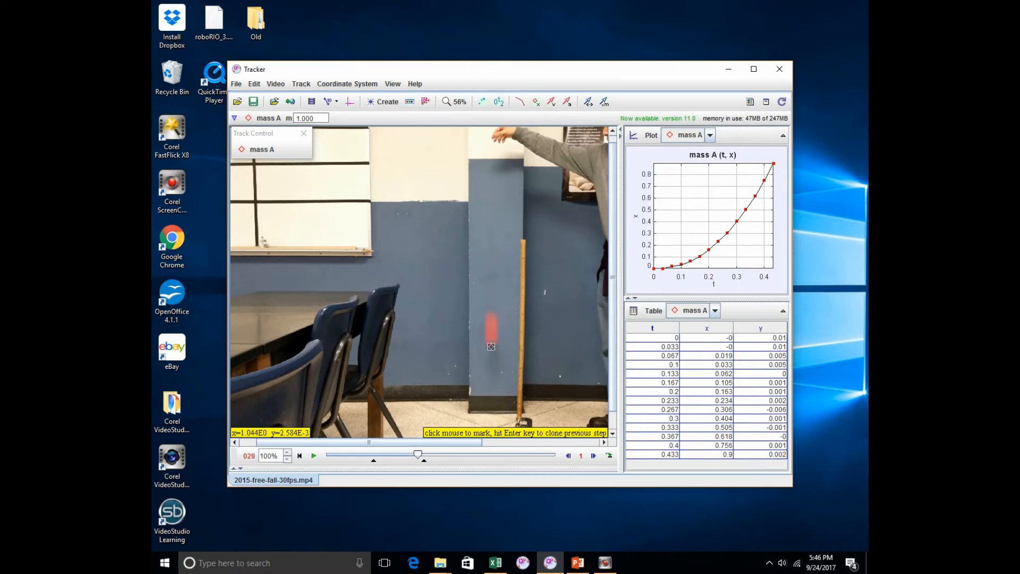
{"action": "left_click", "coordinate": [492, 348]}
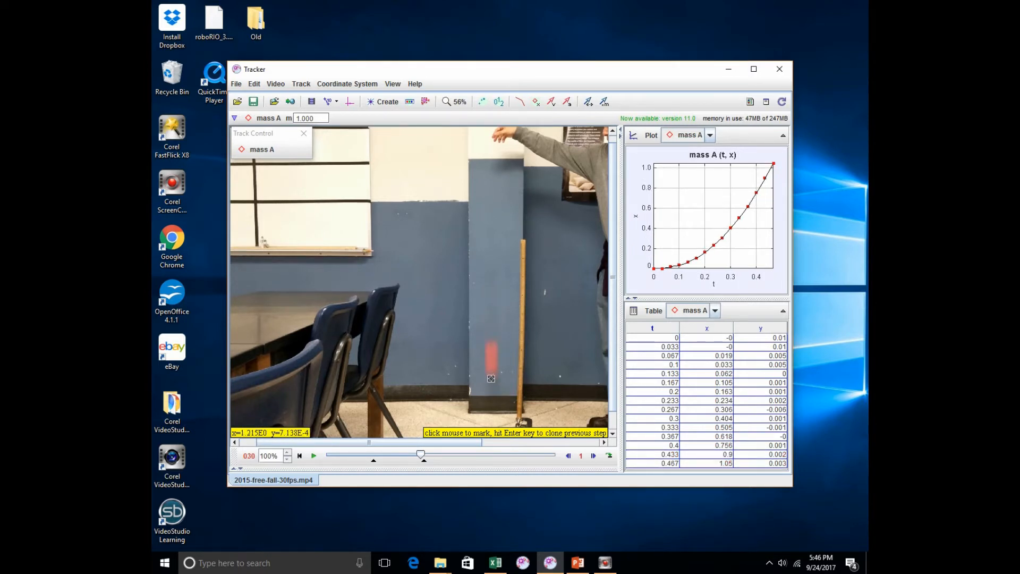
{"action": "left_click", "coordinate": [491, 378]}
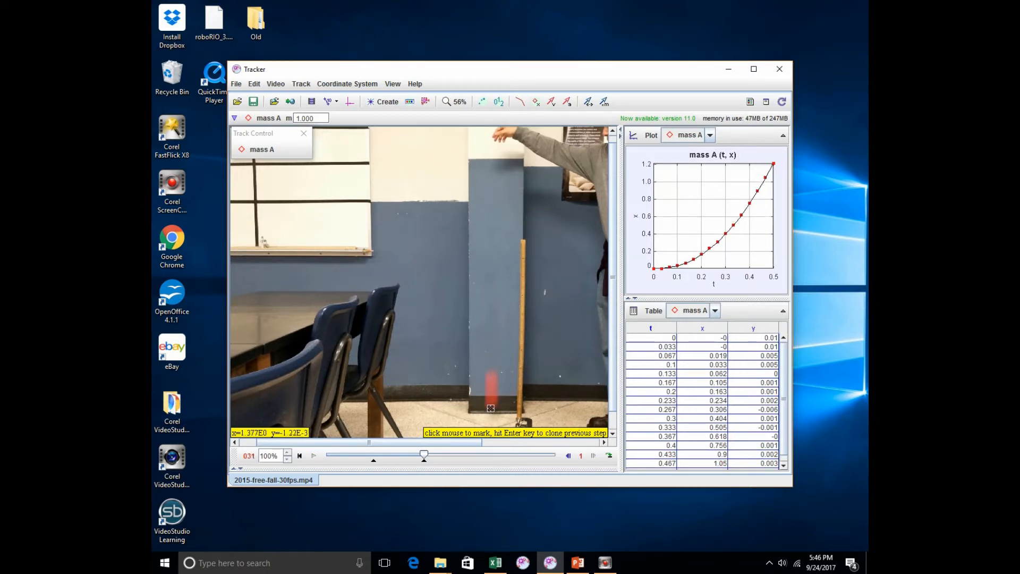
{"action": "left_click", "coordinate": [490, 408]}
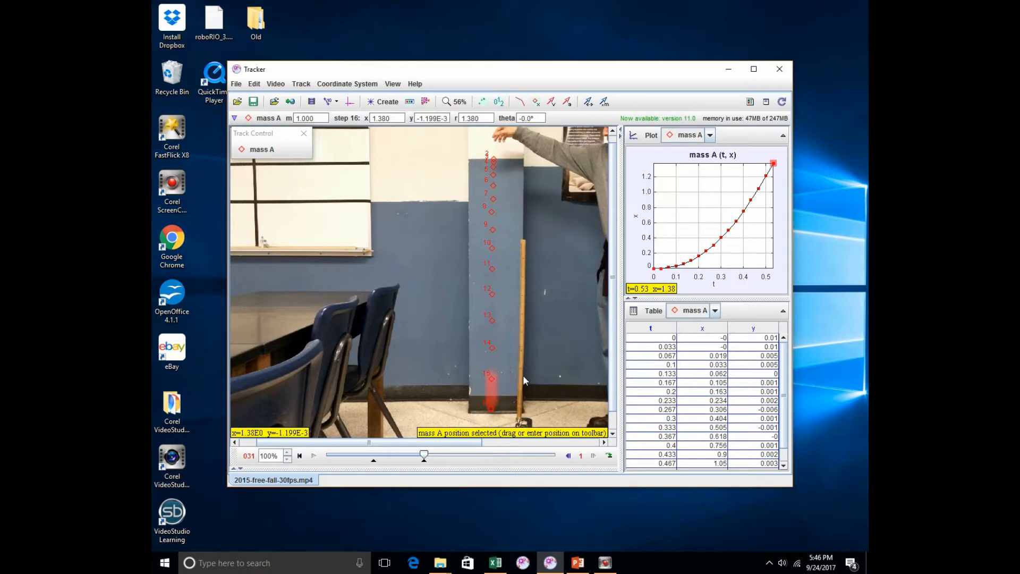
View mass A's velocity x-component against time, and return the plot to the position x-component
{"action": "scroll", "coordinate": [531, 361], "scroll_direction": "down", "scroll_amount": 3}
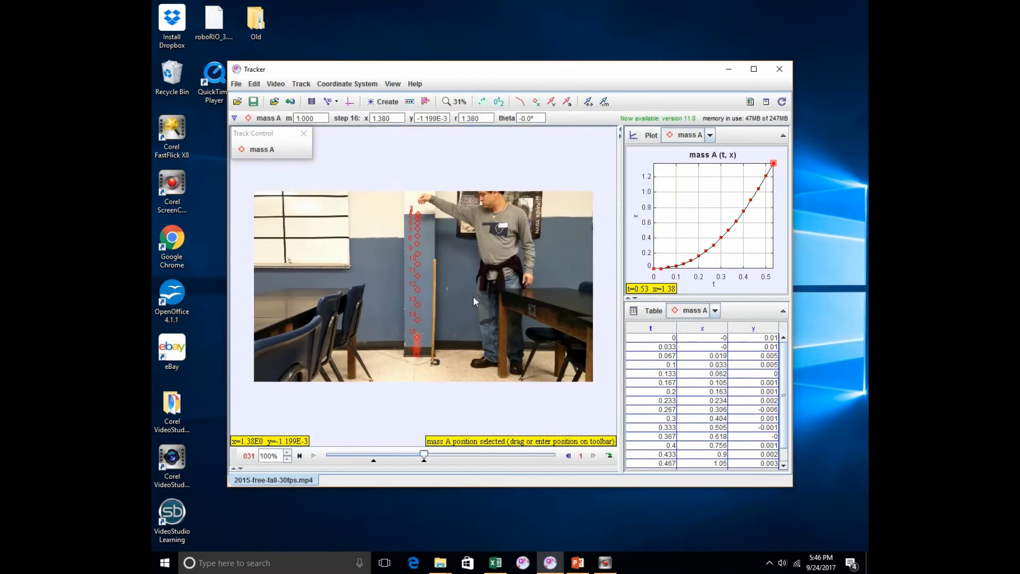
{"action": "scroll", "coordinate": [473, 295], "scroll_direction": "up", "scroll_amount": 1}
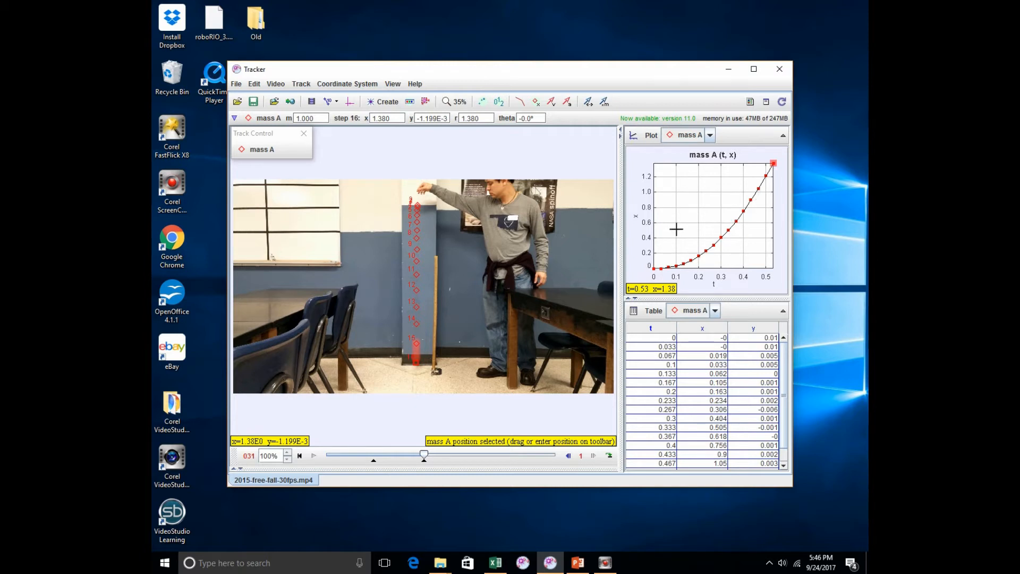
{"action": "left_click", "coordinate": [636, 224]}
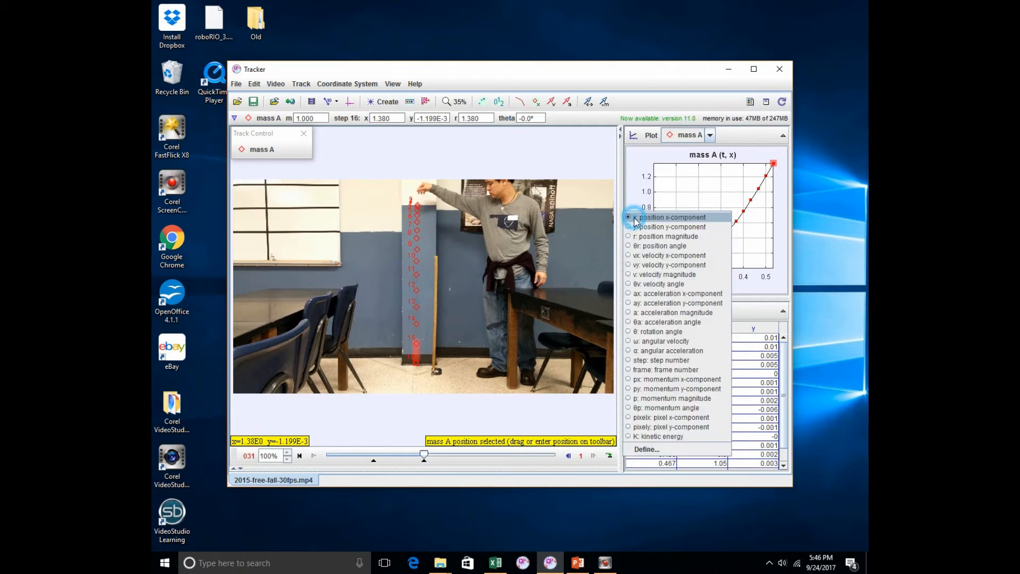
{"action": "left_click", "coordinate": [652, 257]}
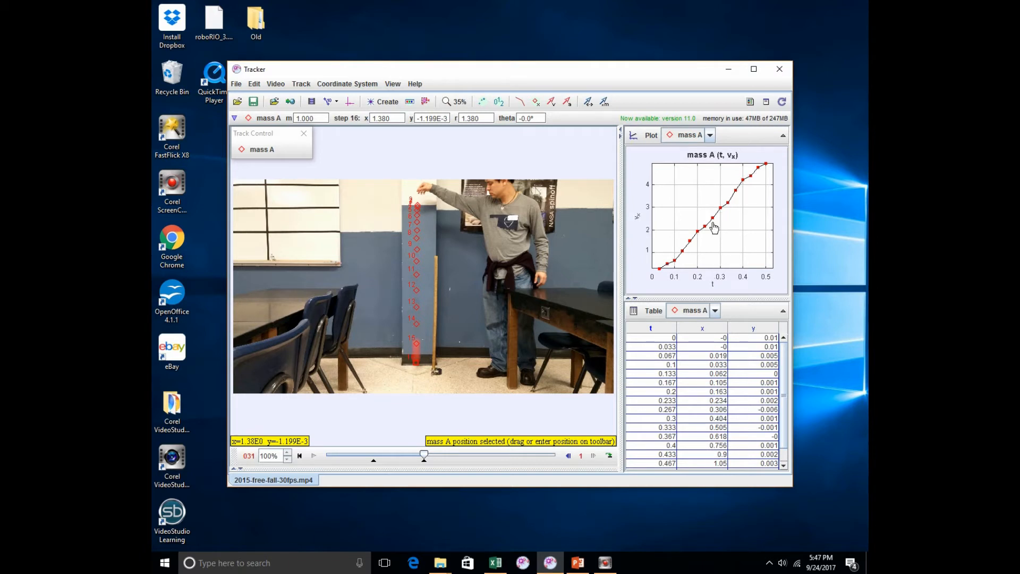
{"action": "left_click", "coordinate": [636, 216]}
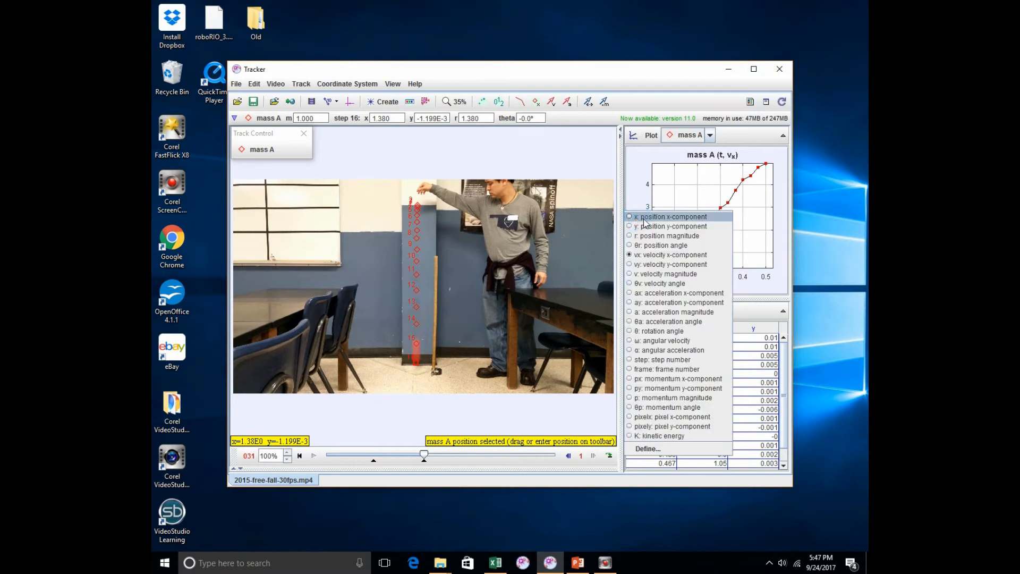
{"action": "left_click", "coordinate": [644, 219]}
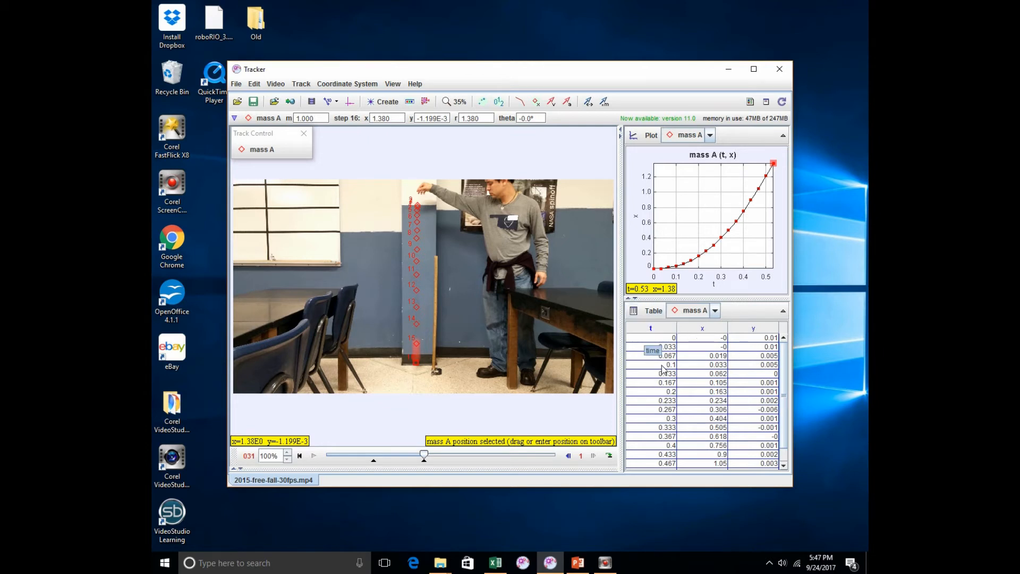
Remove the y column from mass A's data table, keeping only t and x
{"action": "left_click", "coordinate": [650, 312]}
{"action": "left_click", "coordinate": [649, 313]}
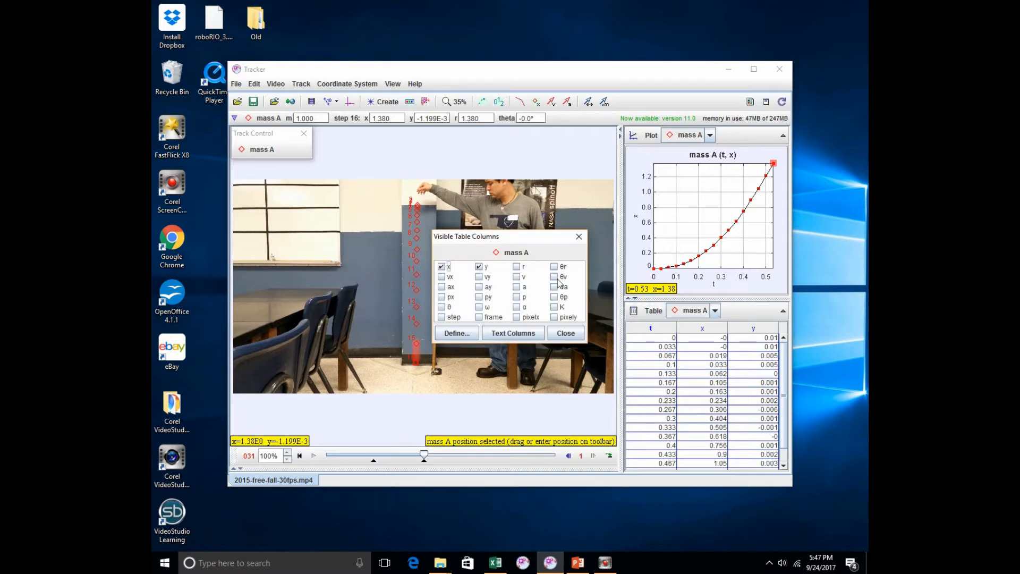
{"action": "left_click", "coordinate": [478, 267]}
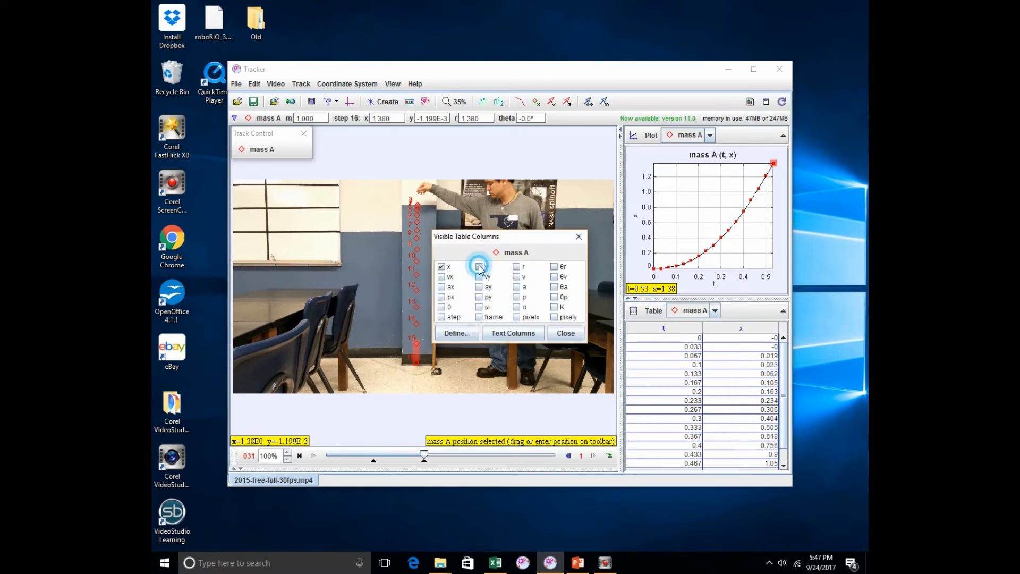
{"action": "left_click", "coordinate": [566, 333]}
Check the position y-component plot for mass A, and switch the vertical axis back to the position x-component
{"action": "left_click", "coordinate": [638, 215]}
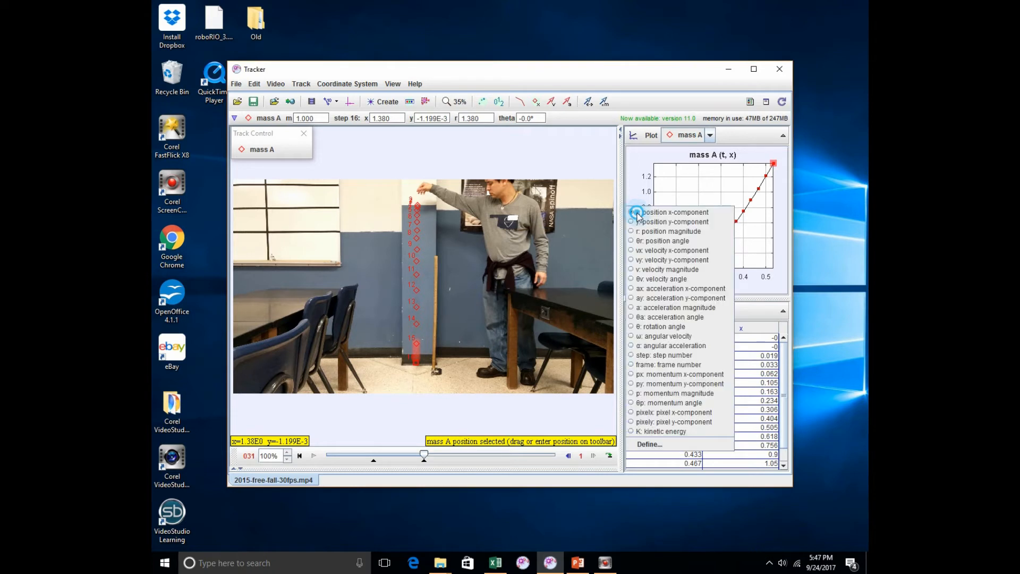
{"action": "left_click", "coordinate": [658, 223]}
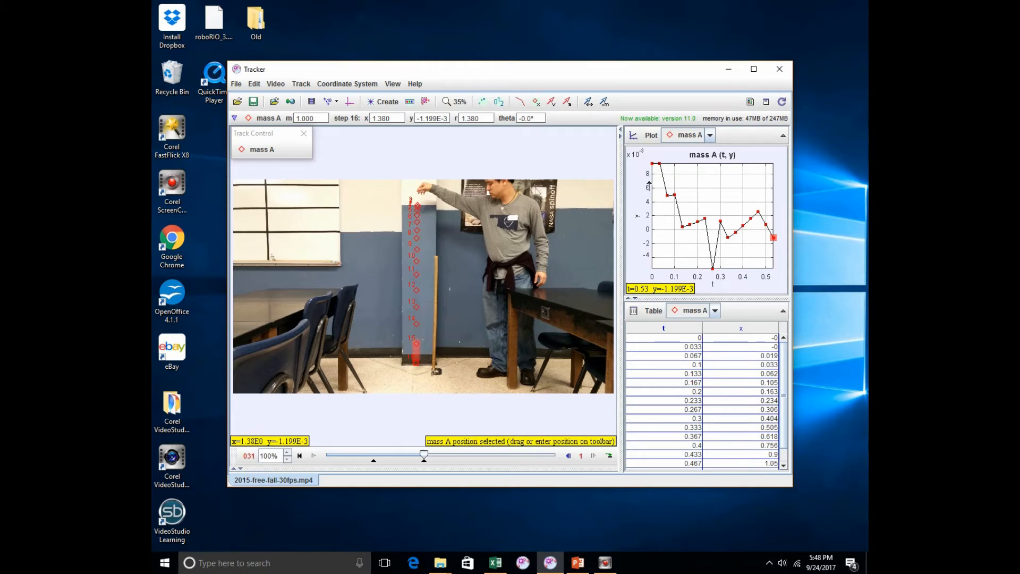
{"action": "left_click", "coordinate": [647, 203]}
{"action": "left_click", "coordinate": [650, 220]}
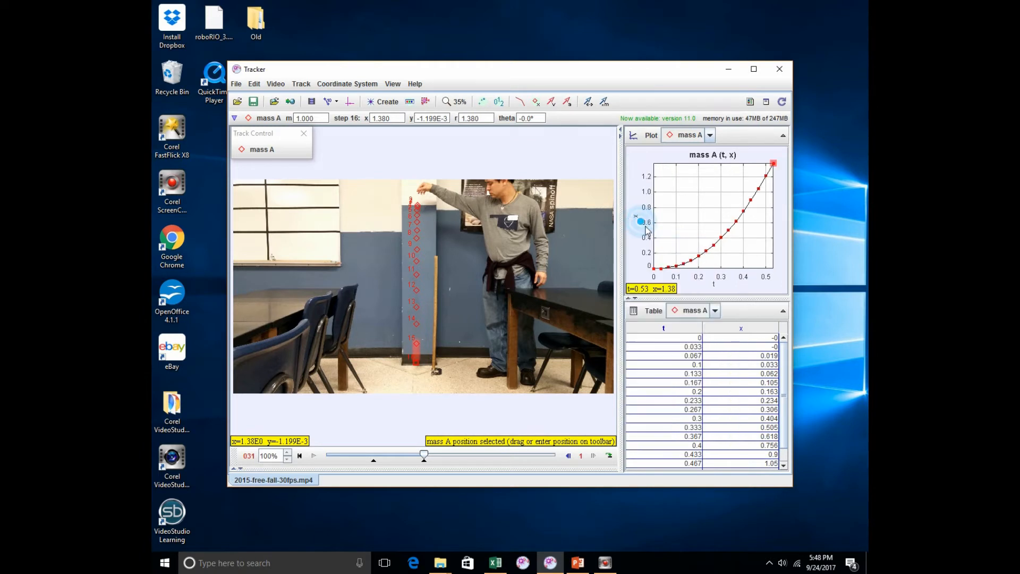
Copy all t and x cells of the mass A table at full precision
{"action": "left_click", "coordinate": [678, 338]}
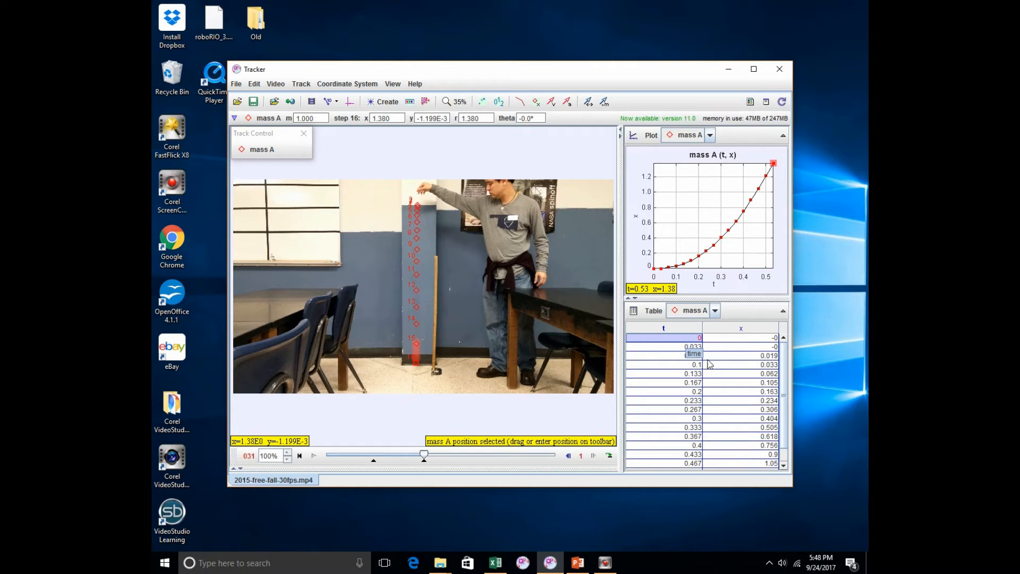
{"action": "scroll", "coordinate": [732, 389], "scroll_direction": "down", "scroll_amount": 1}
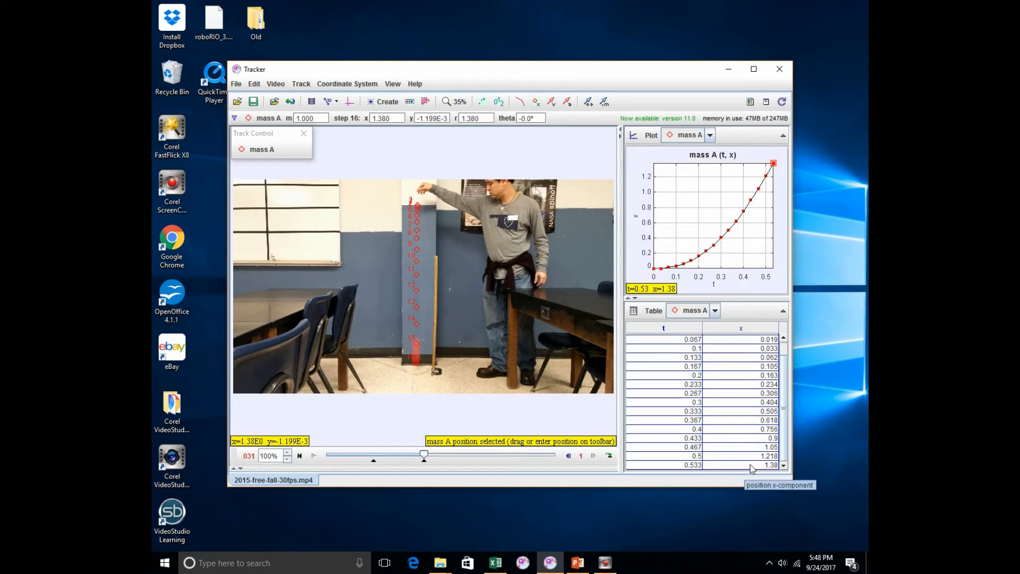
{"action": "key", "text": "ctrl+a"}
{"action": "scroll", "coordinate": [731, 423], "scroll_direction": "up", "scroll_amount": 1}
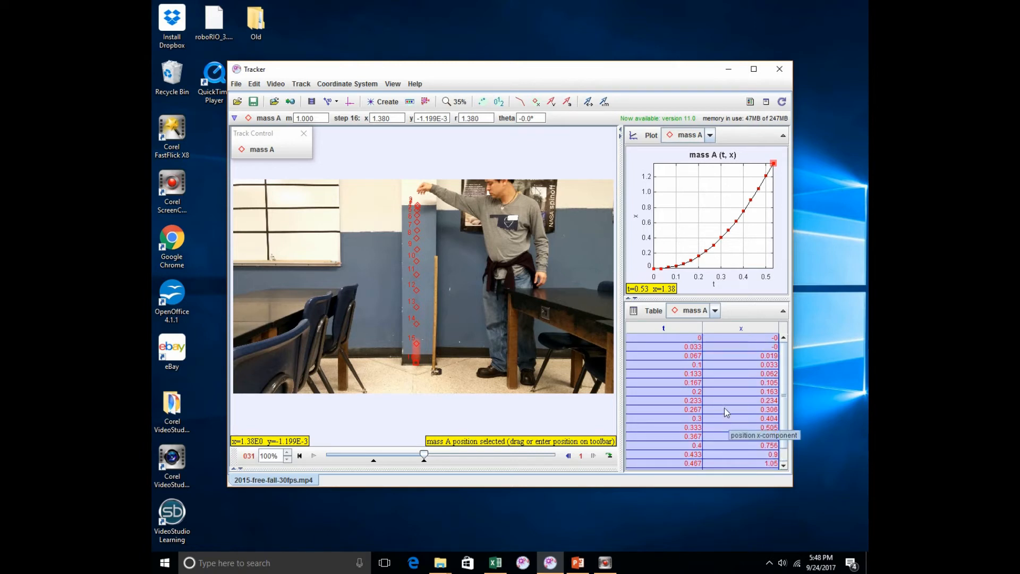
{"action": "right_click", "coordinate": [683, 337]}
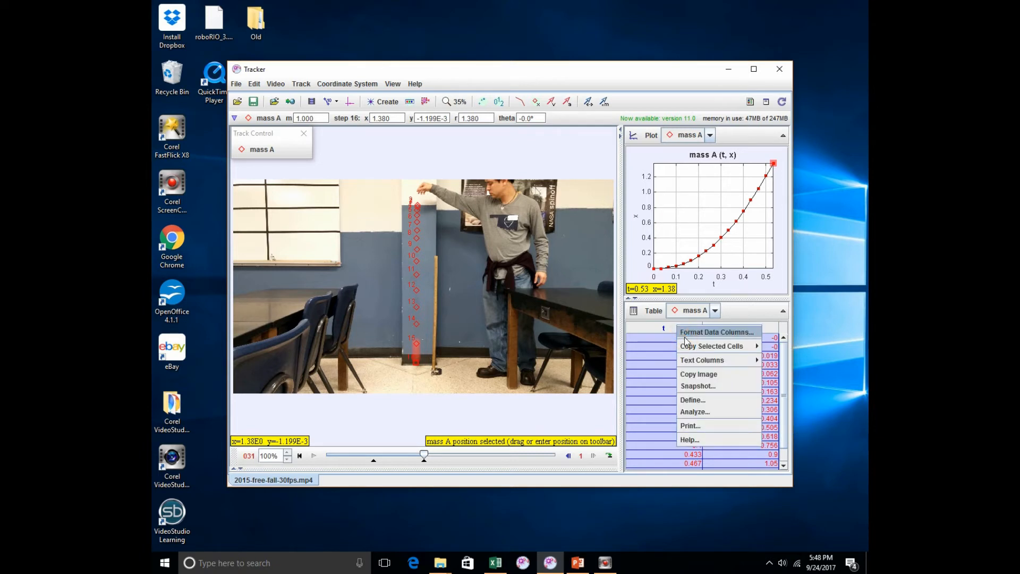
{"action": "mouse_move", "coordinate": [706, 347]}
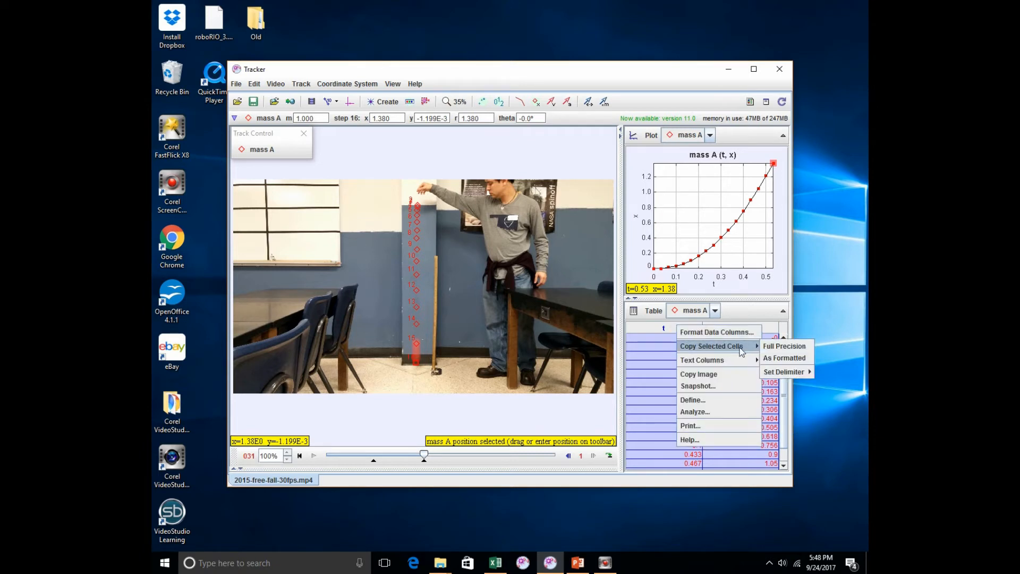
{"action": "left_click", "coordinate": [773, 348]}
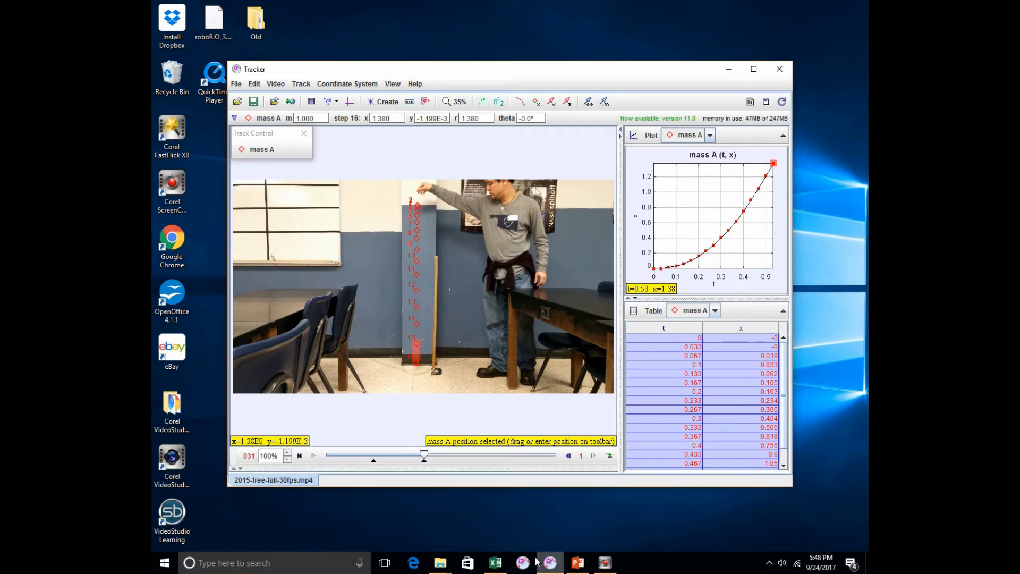
Switch to Excel and paste the copied tracking data as text only, starting at cell A1 of the blank sheet
{"action": "left_click", "coordinate": [495, 563]}
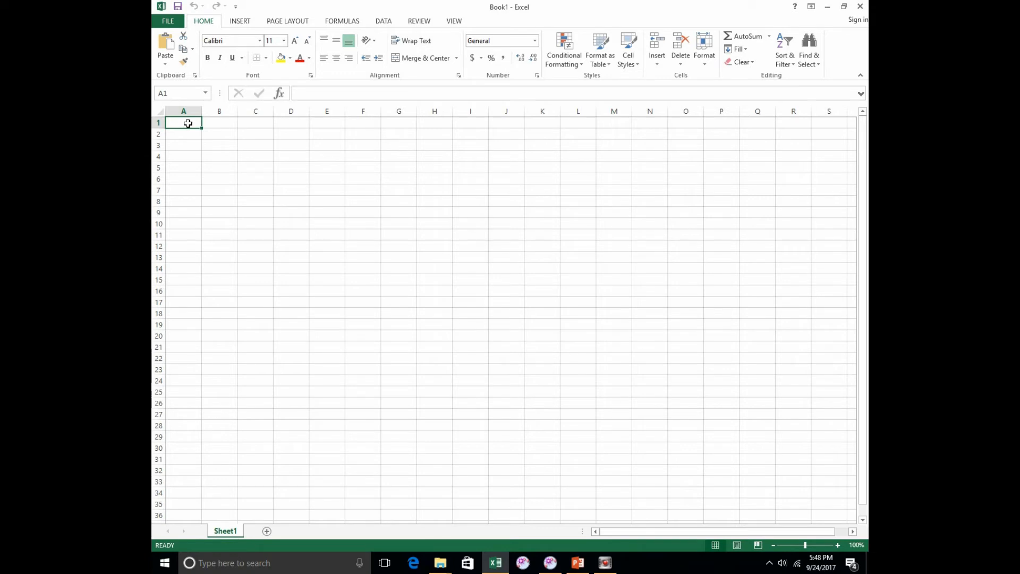
{"action": "right_click", "coordinate": [188, 125]}
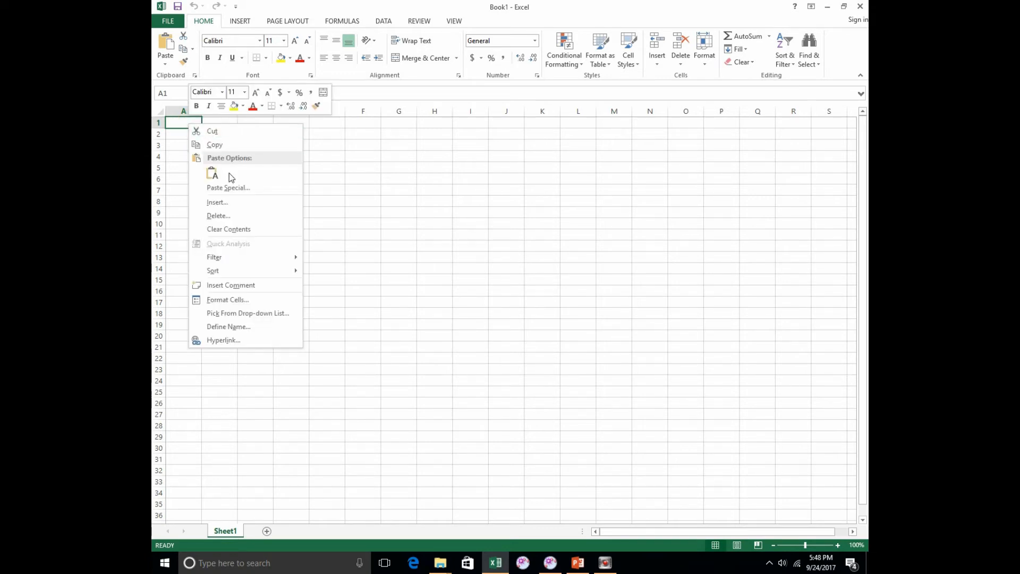
{"action": "left_click", "coordinate": [212, 173]}
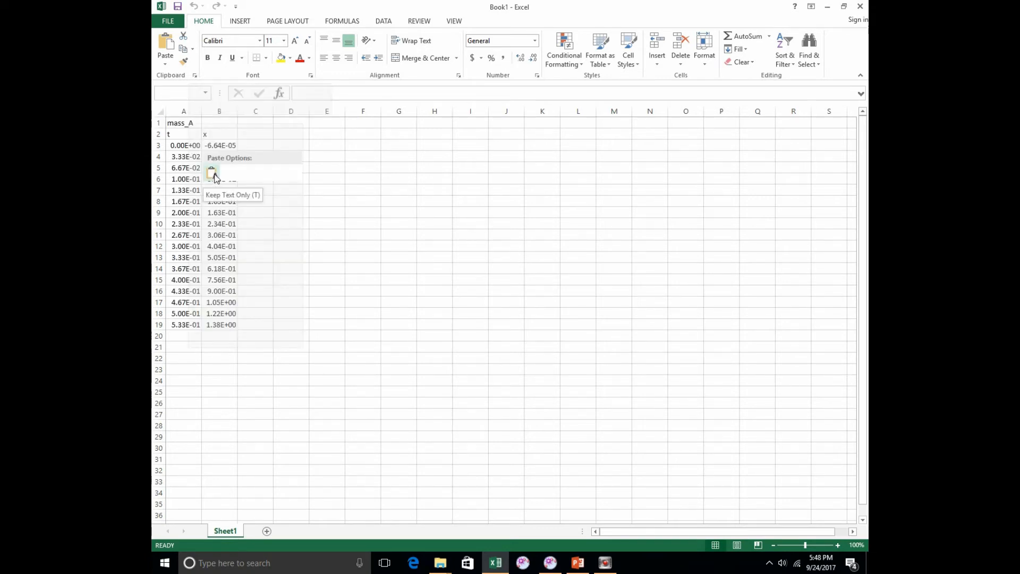
{"action": "left_click", "coordinate": [278, 213]}
Inspect individual time and position values in the pasted columns A and B
{"action": "left_click", "coordinate": [185, 147]}
{"action": "left_click", "coordinate": [218, 146]}
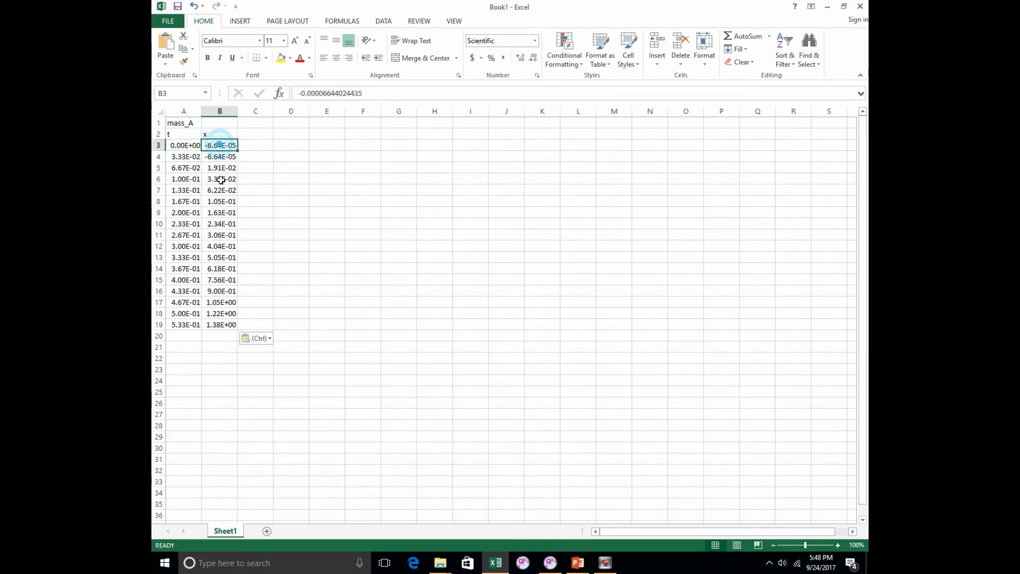
{"action": "left_click", "coordinate": [219, 179]}
{"action": "left_click", "coordinate": [178, 287]}
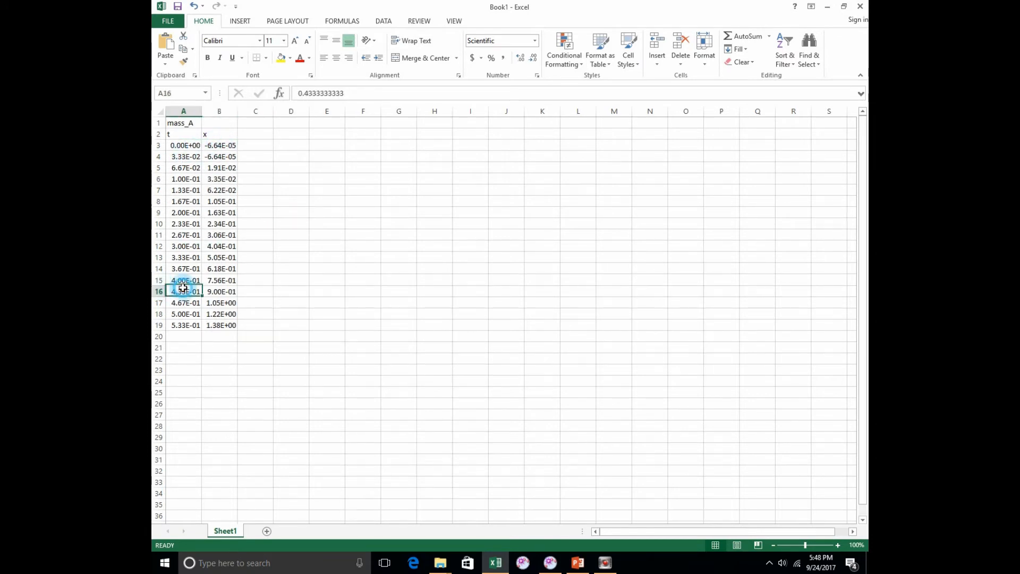
{"action": "left_click", "coordinate": [217, 269]}
{"action": "left_click", "coordinate": [284, 268]}
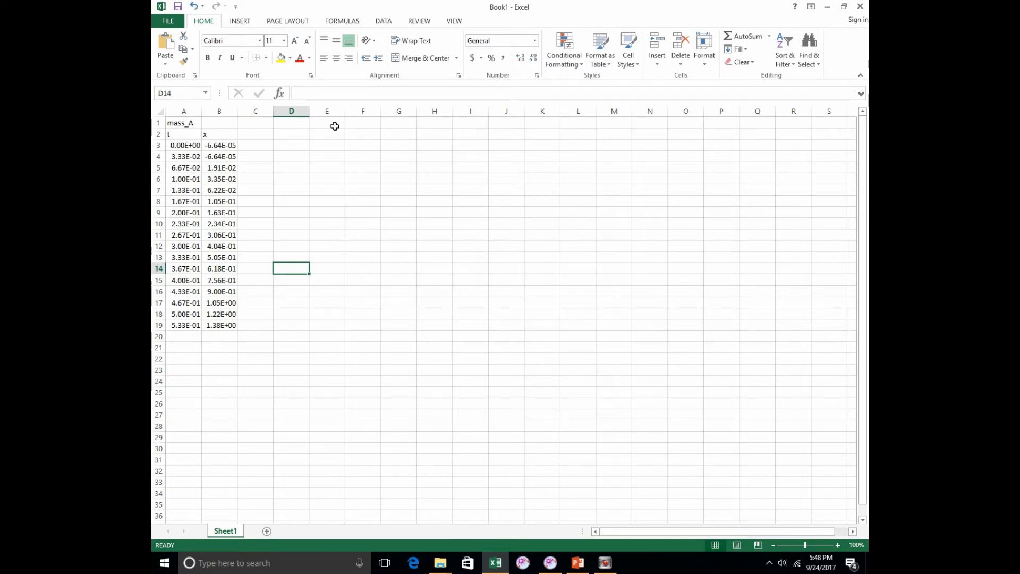
Insert an empty markers-only scatter chart from blank cell F2 and place it beside the data, across about columns F to M
{"action": "left_click", "coordinate": [362, 133]}
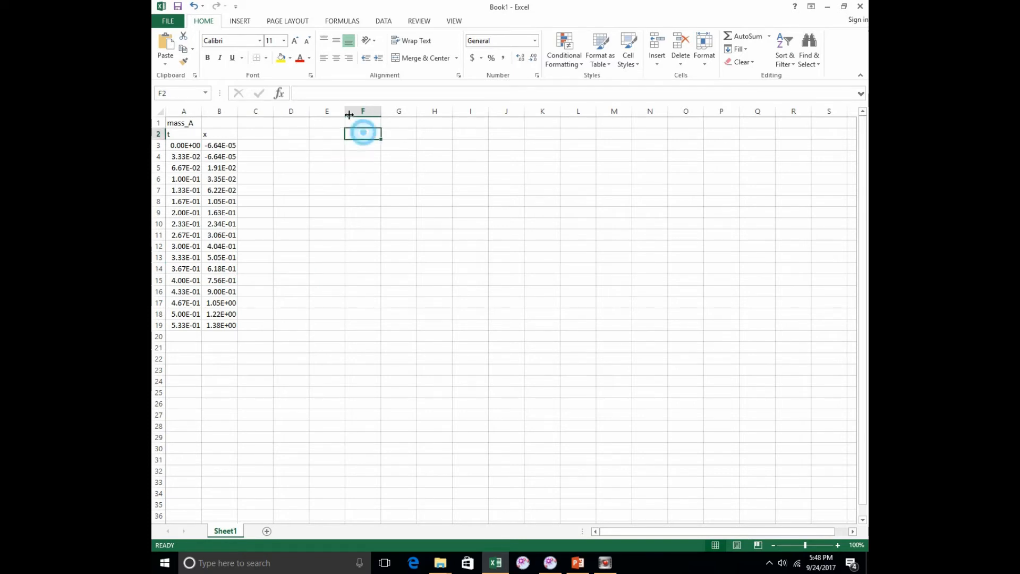
{"action": "left_click", "coordinate": [240, 21]}
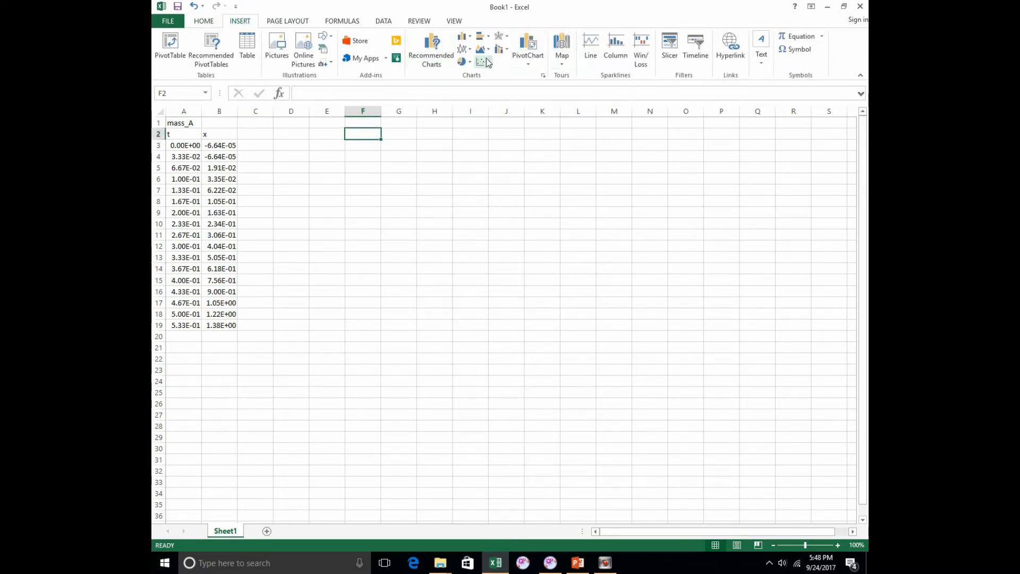
{"action": "left_click", "coordinate": [484, 63]}
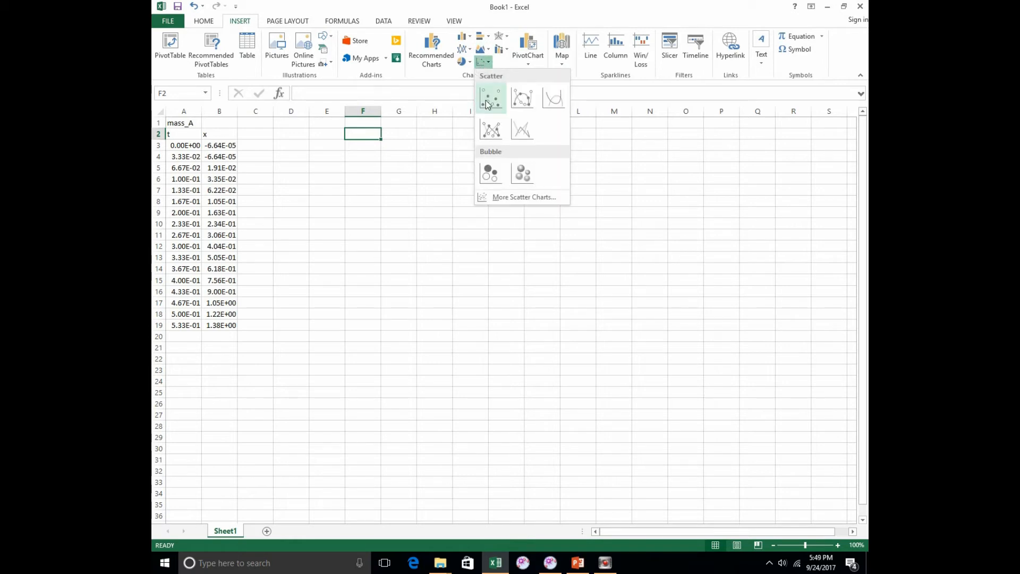
{"action": "left_click", "coordinate": [486, 101]}
{"action": "left_click_drag", "start_coordinate": [402, 328], "coordinate": [378, 238]}
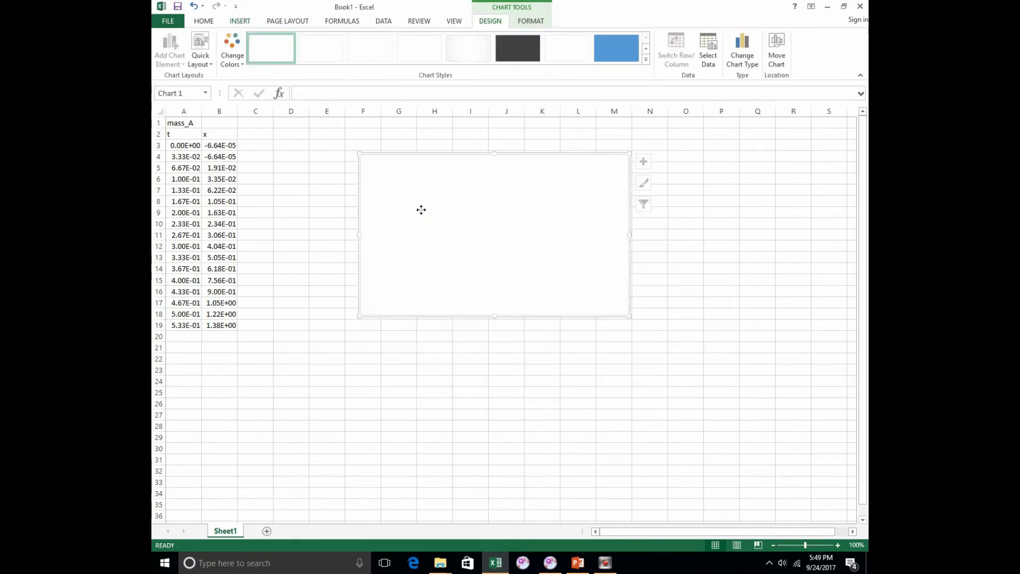
Add a chart series named "Position vs Time" with the time cells A3:A19 as its X values
{"action": "right_click", "coordinate": [420, 207]}
{"action": "left_click", "coordinate": [461, 331]}
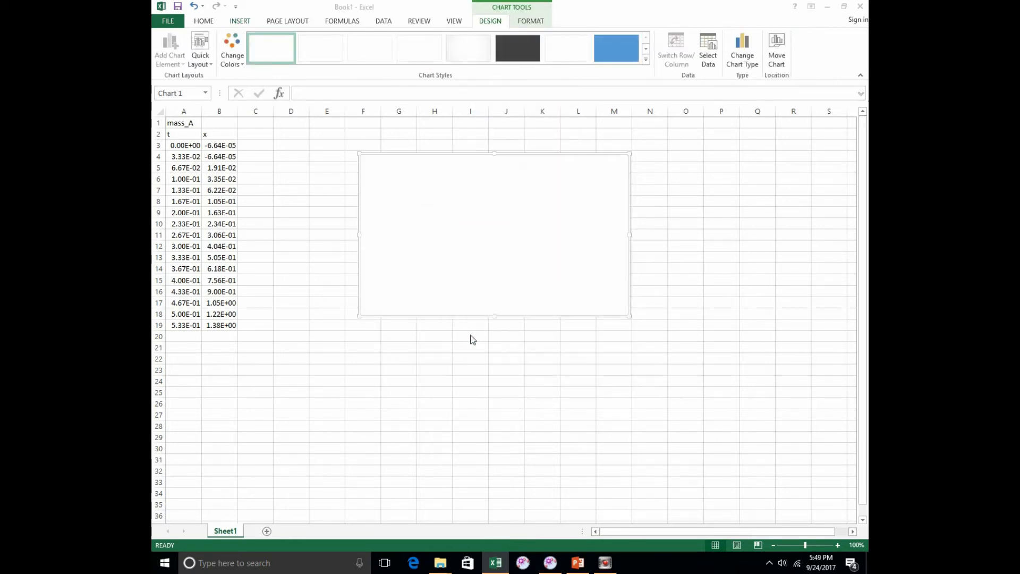
{"action": "left_click", "coordinate": [319, 226]}
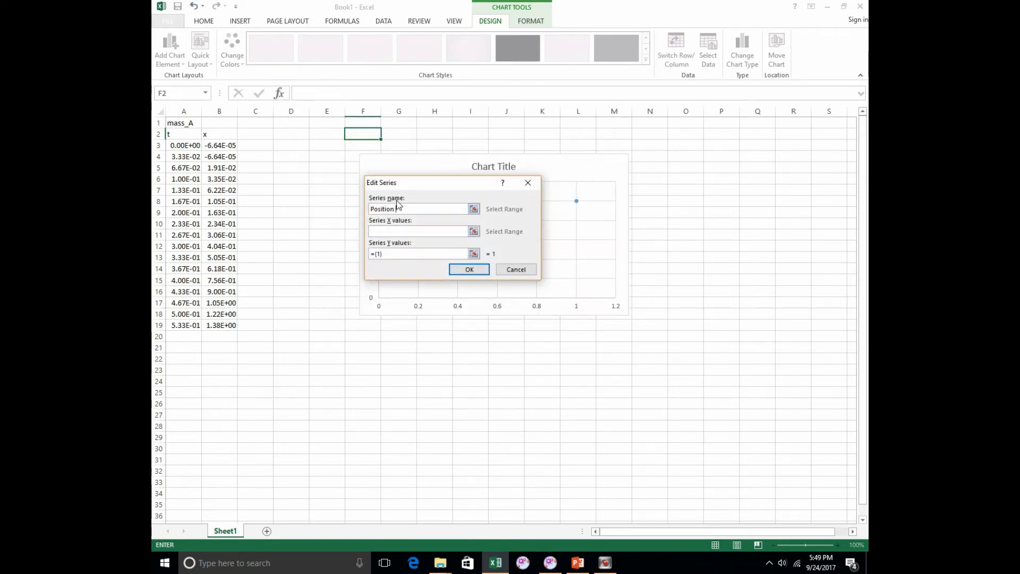
{"action": "type", "text": "Position vs Time"}
{"action": "left_click", "coordinate": [473, 231]}
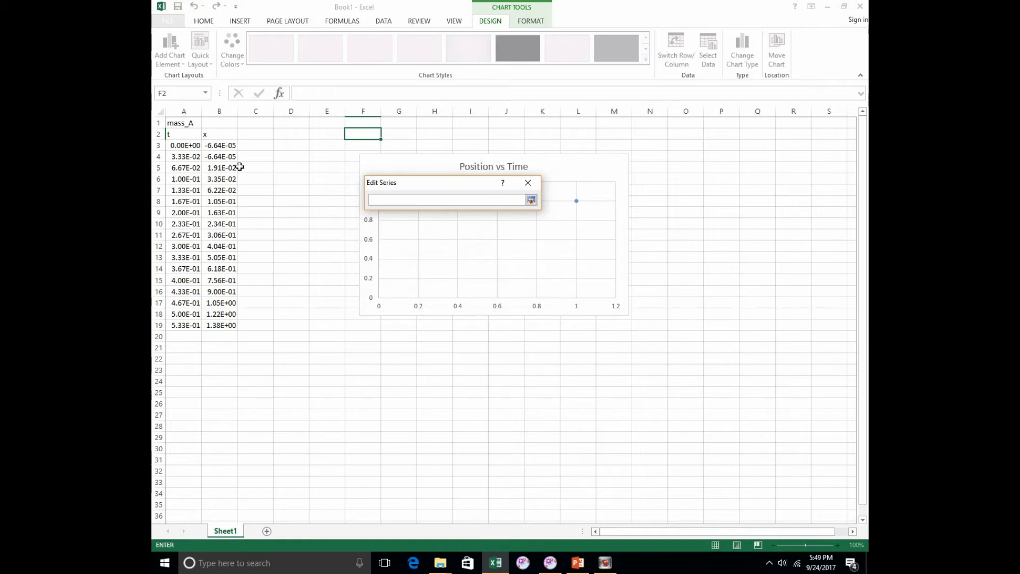
{"action": "left_click_drag", "start_coordinate": [186, 145], "coordinate": [188, 325]}
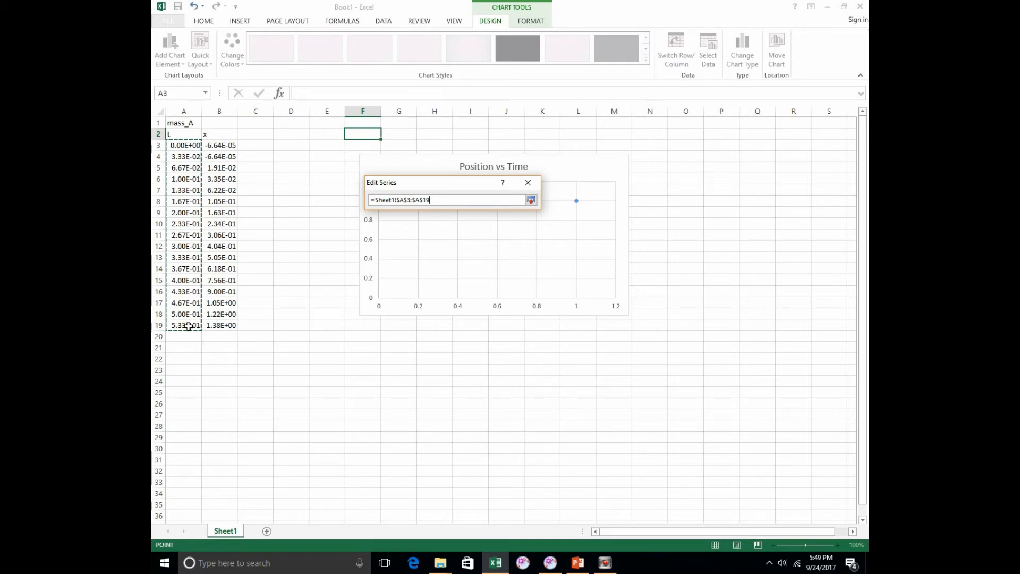
{"action": "left_click", "coordinate": [530, 200]}
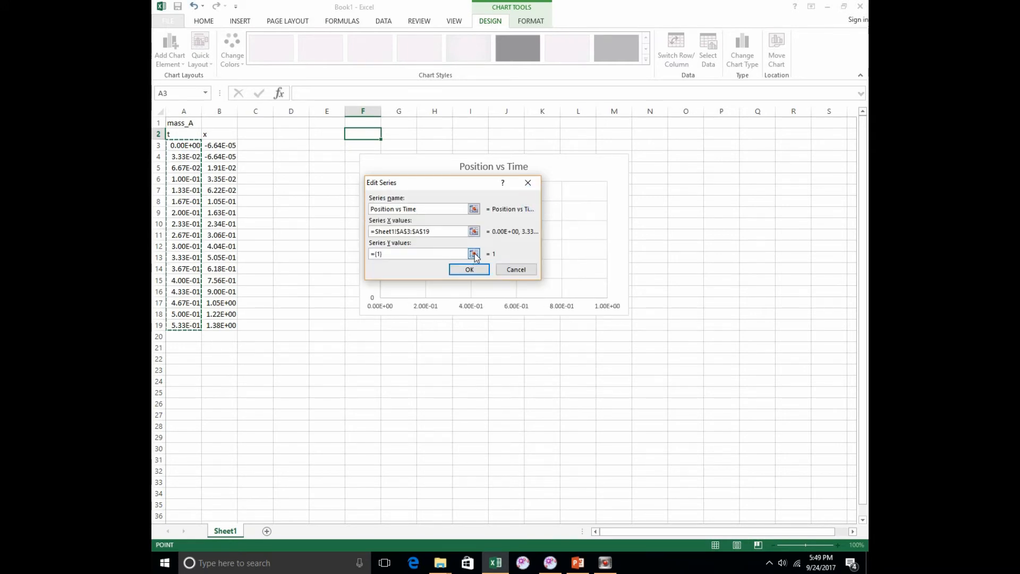
Set the series' Y values to the position cells B3:B19 and accept the series
{"action": "left_click", "coordinate": [474, 253]}
{"action": "left_click_drag", "start_coordinate": [211, 145], "coordinate": [217, 325]}
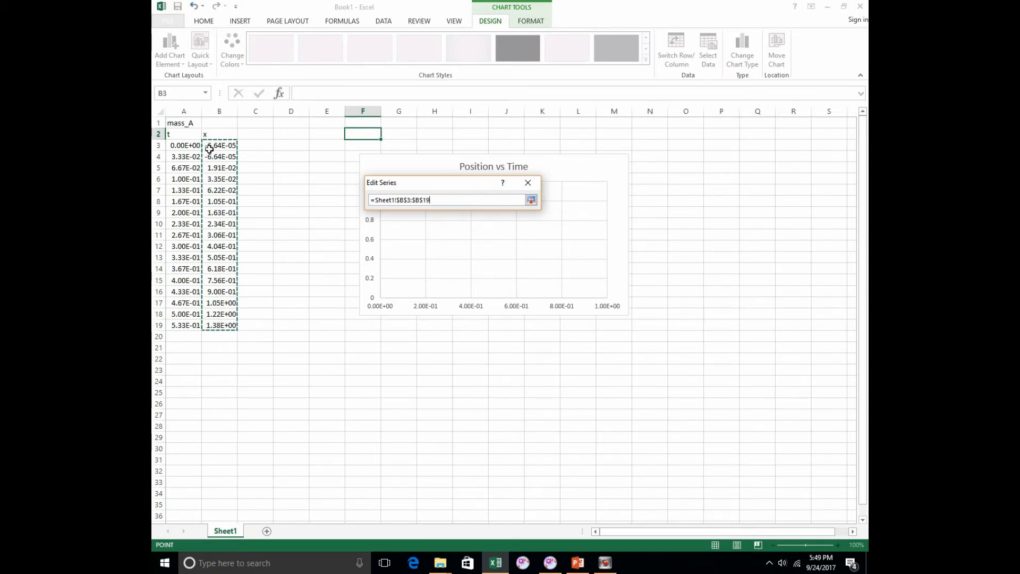
{"action": "left_click", "coordinate": [530, 199]}
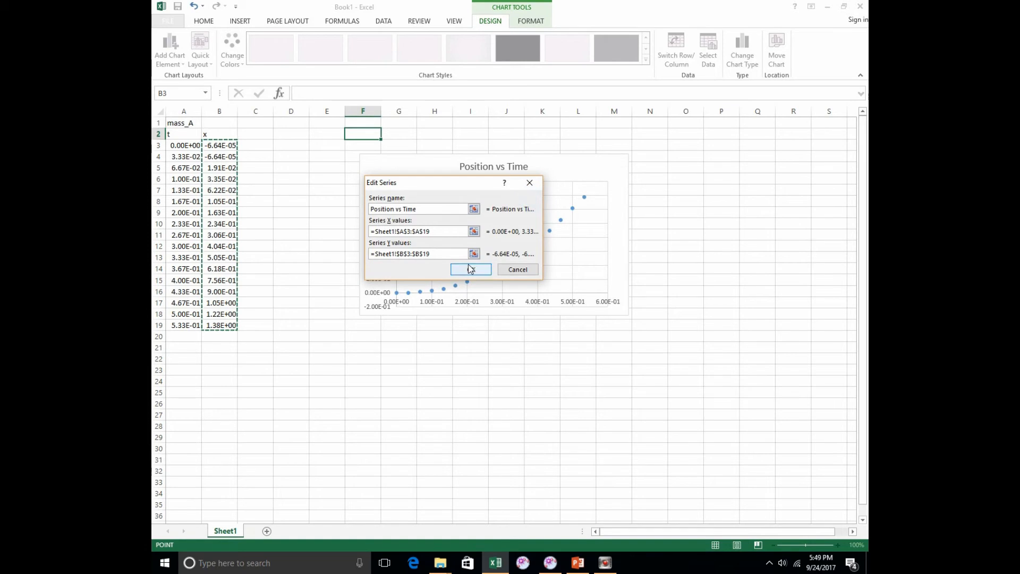
{"action": "left_click", "coordinate": [471, 269]}
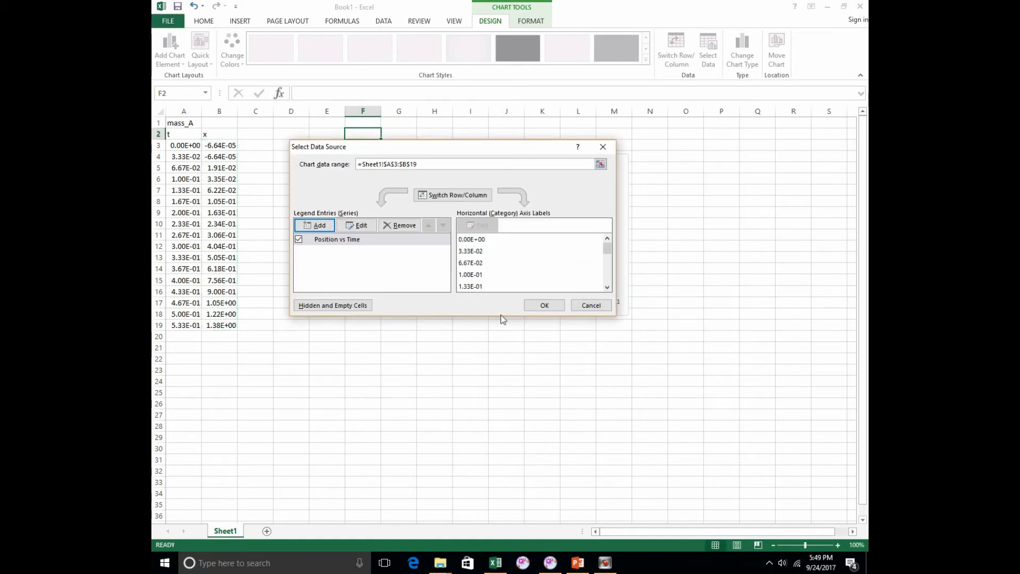
Accept the chart's data source and compare the resulting curve with Tracker's mass A position plot, returning to Excel
{"action": "left_click", "coordinate": [543, 305]}
{"action": "left_click", "coordinate": [526, 253]}
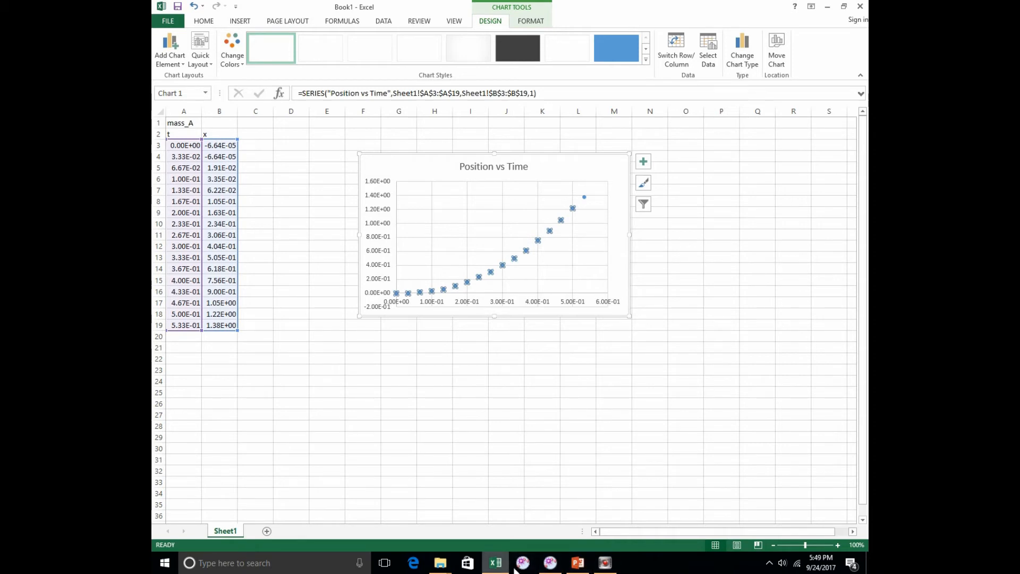
{"action": "left_click", "coordinate": [551, 562]}
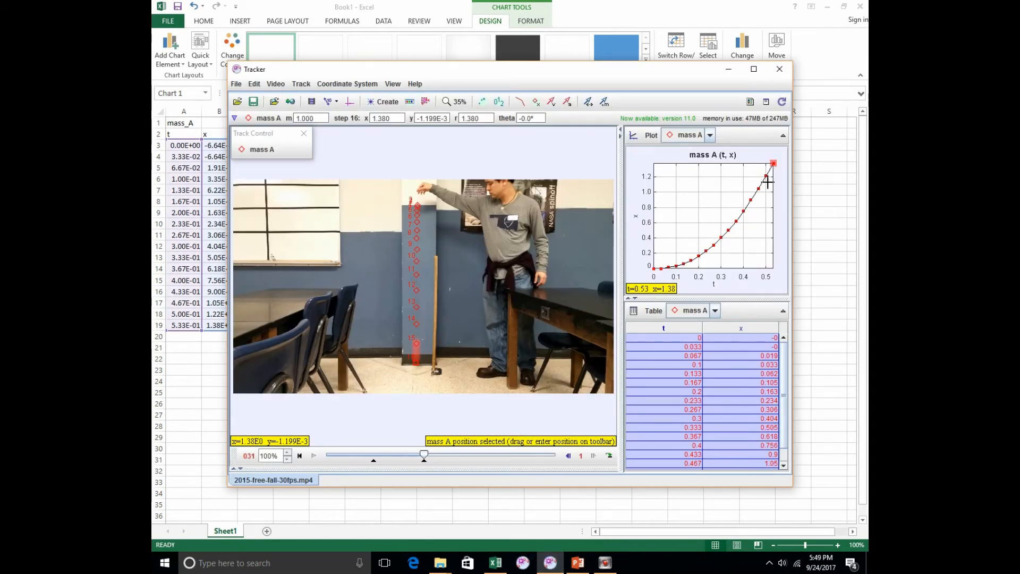
{"action": "left_click", "coordinate": [816, 213]}
{"action": "left_click", "coordinate": [401, 380]}
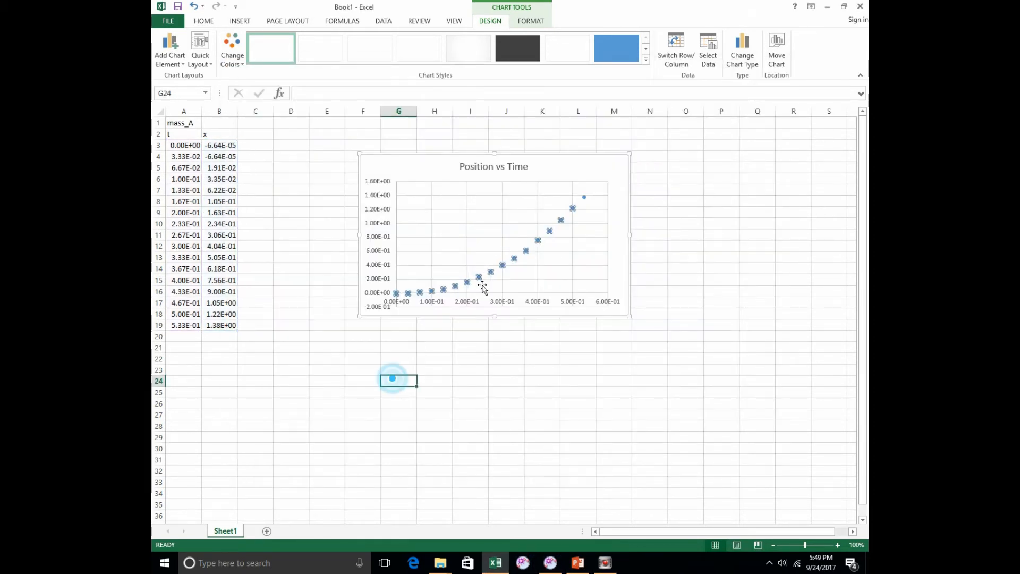
Add a polynomial trendline of order 2 to the Position vs Time series
{"action": "left_click", "coordinate": [480, 278]}
{"action": "right_click", "coordinate": [480, 278]}
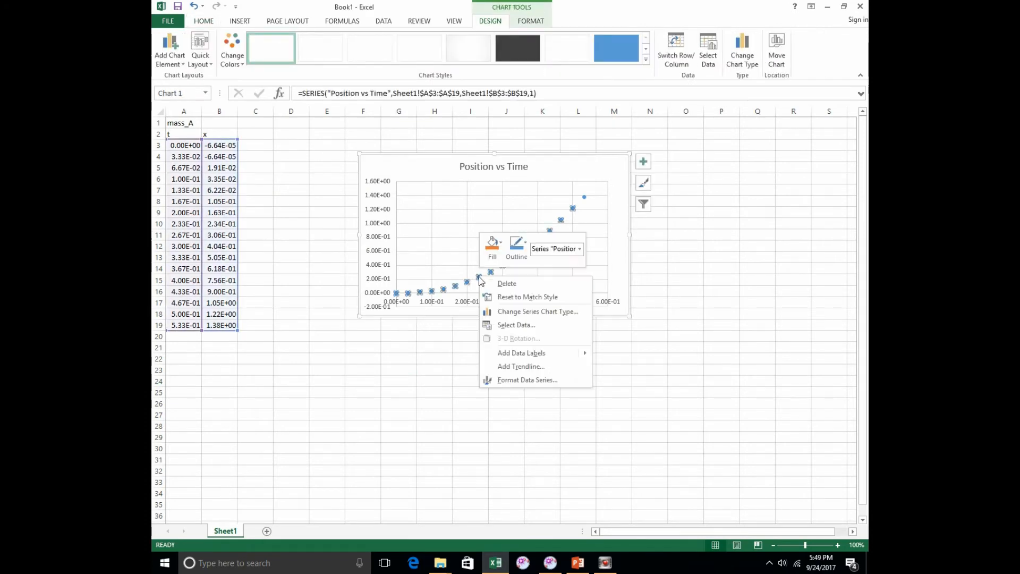
{"action": "left_click", "coordinate": [514, 365]}
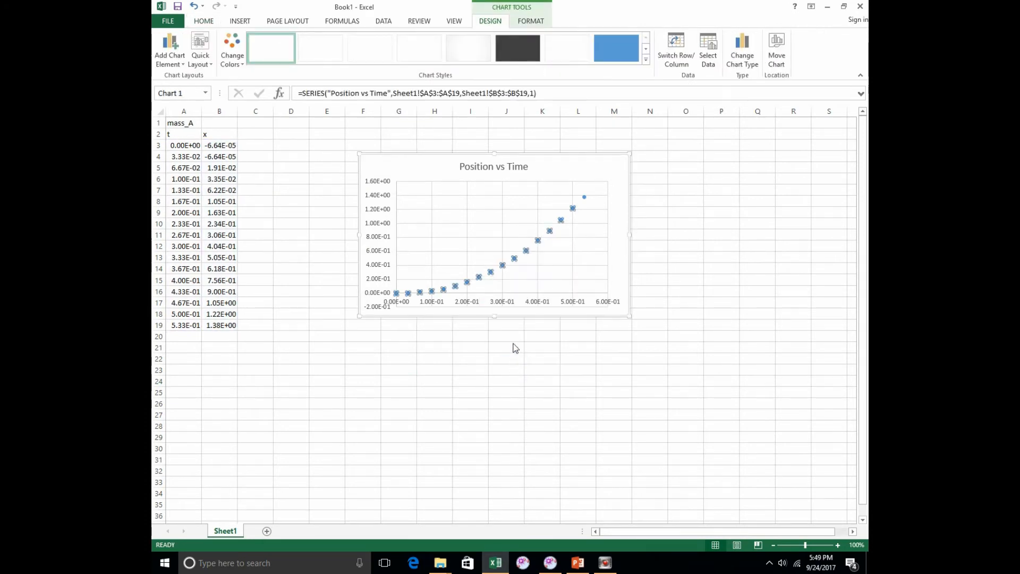
{"action": "left_click", "coordinate": [756, 260]}
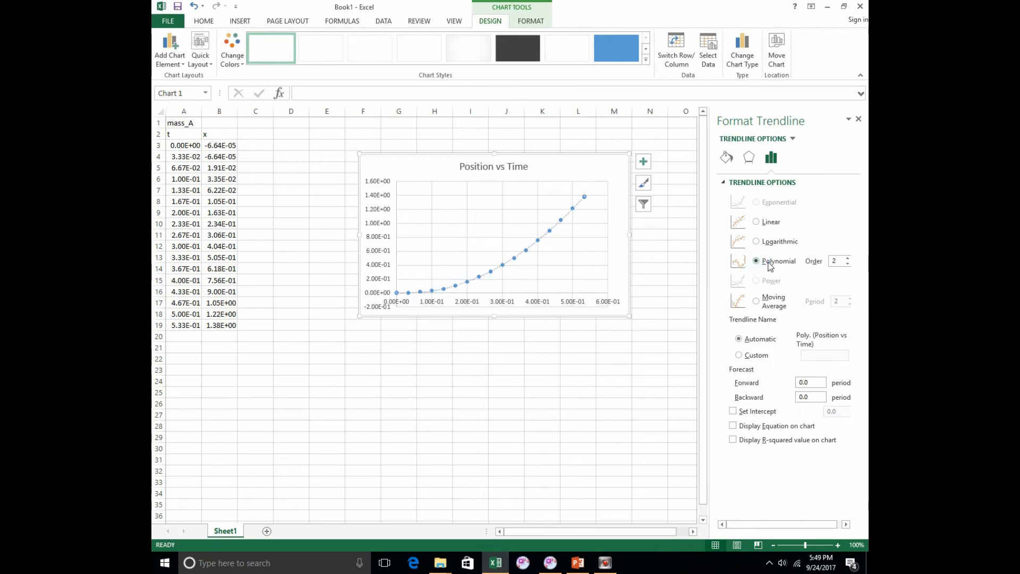
Display the polynomial trendline's equation beside the chart title and move the chart right to start at about column J
{"action": "left_click", "coordinate": [734, 425]}
{"action": "left_click", "coordinate": [519, 192]}
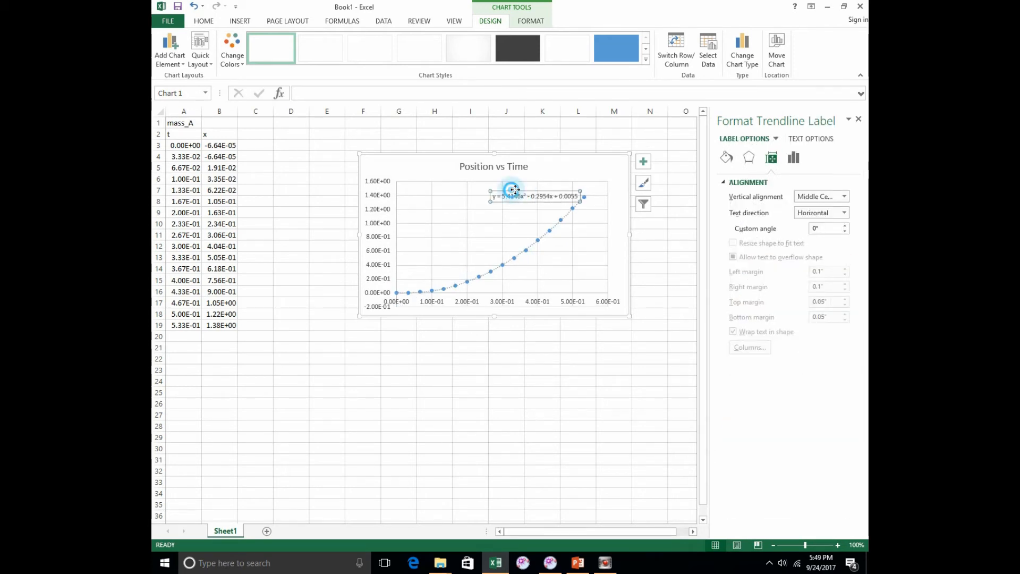
{"action": "left_click_drag", "start_coordinate": [512, 190], "coordinate": [567, 172]}
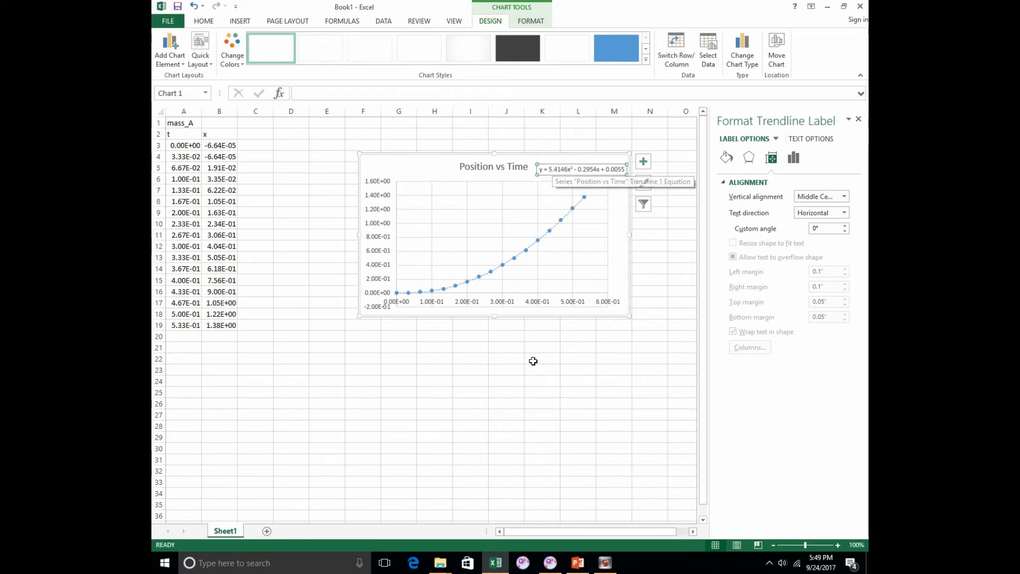
{"action": "left_click_drag", "start_coordinate": [383, 161], "coordinate": [556, 144]}
{"action": "left_click", "coordinate": [414, 189]}
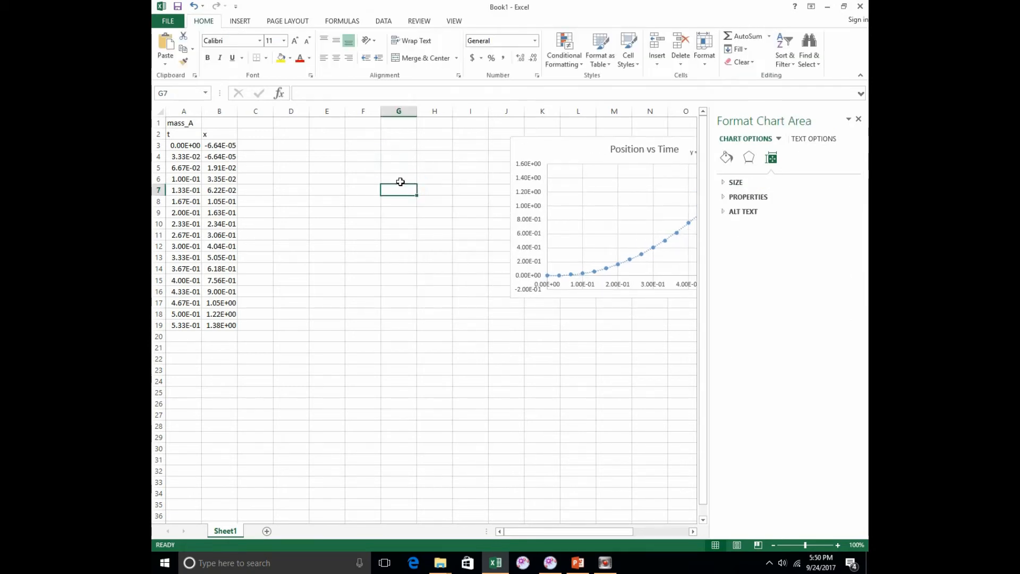
Switch to the PowerPoint presentation and start its slide show at the displacement equation slide
{"action": "left_click", "coordinate": [578, 566]}
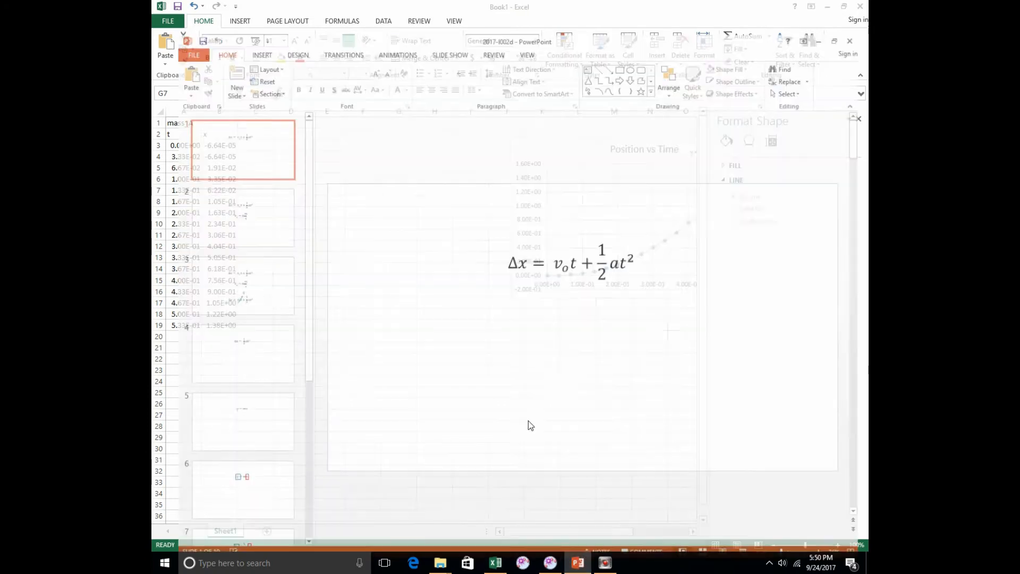
{"action": "key", "text": "F5"}
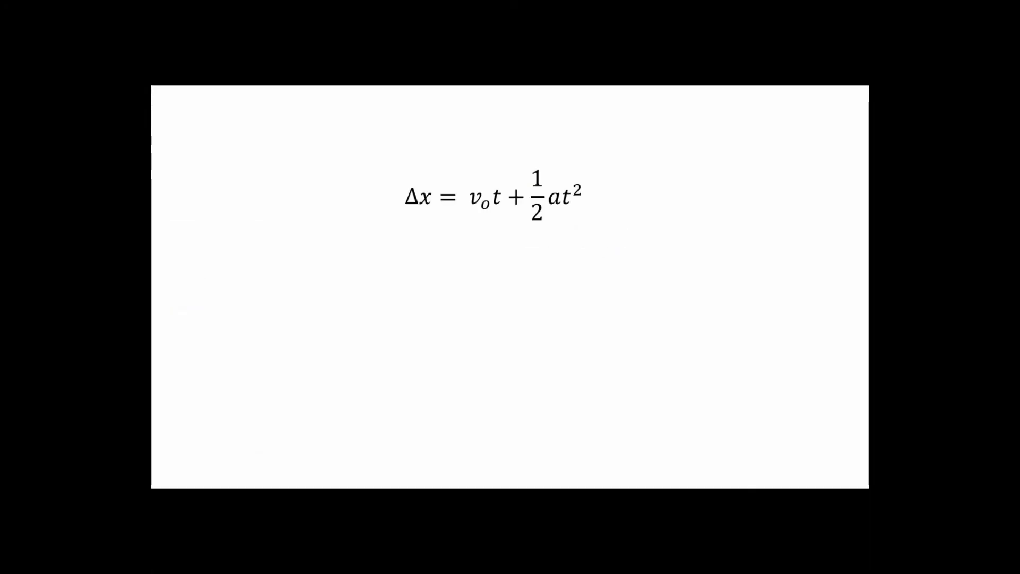
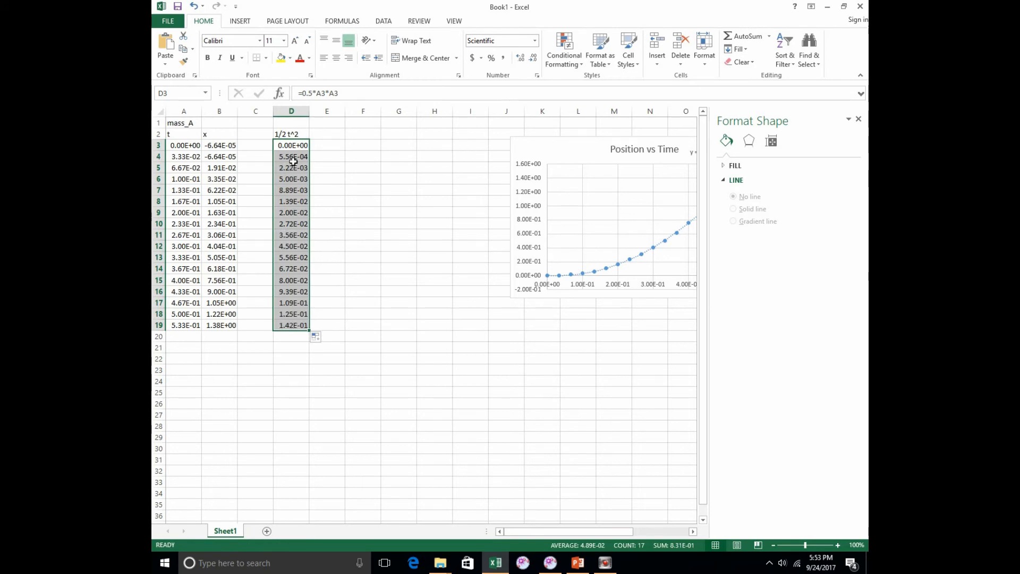
Inspect the formulas in several cells of the 1/2 t^2 column D
{"action": "left_click", "coordinate": [291, 156]}
{"action": "left_click", "coordinate": [295, 178]}
{"action": "left_click", "coordinate": [291, 231]}
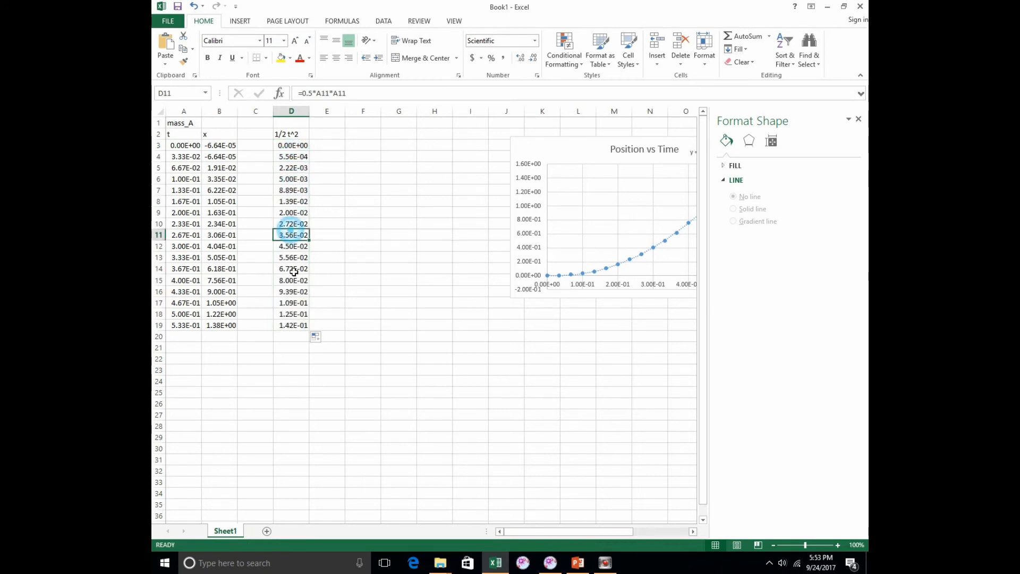
{"action": "left_click", "coordinate": [291, 269]}
Shift the Position vs Time chart slightly right and place a new empty markers-only scatter chart across about columns E to L
{"action": "left_click_drag", "start_coordinate": [521, 151], "coordinate": [541, 149]}
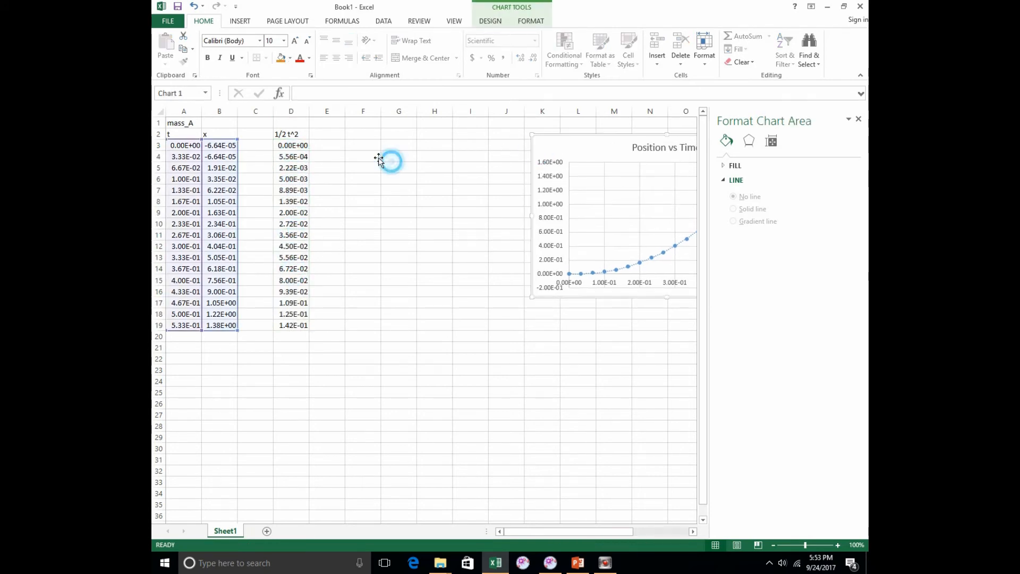
{"action": "left_click", "coordinate": [362, 145]}
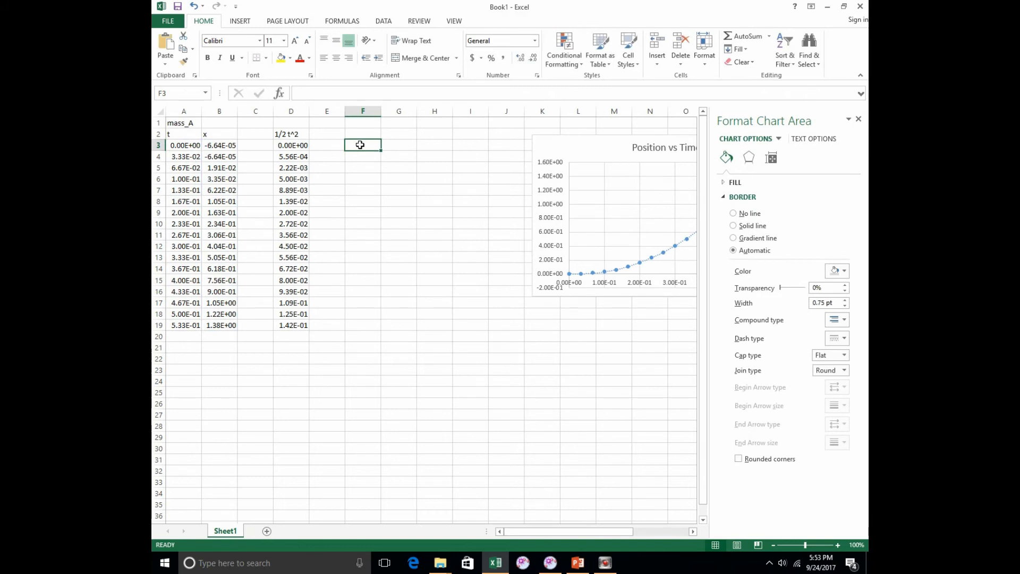
{"action": "left_click", "coordinate": [240, 20]}
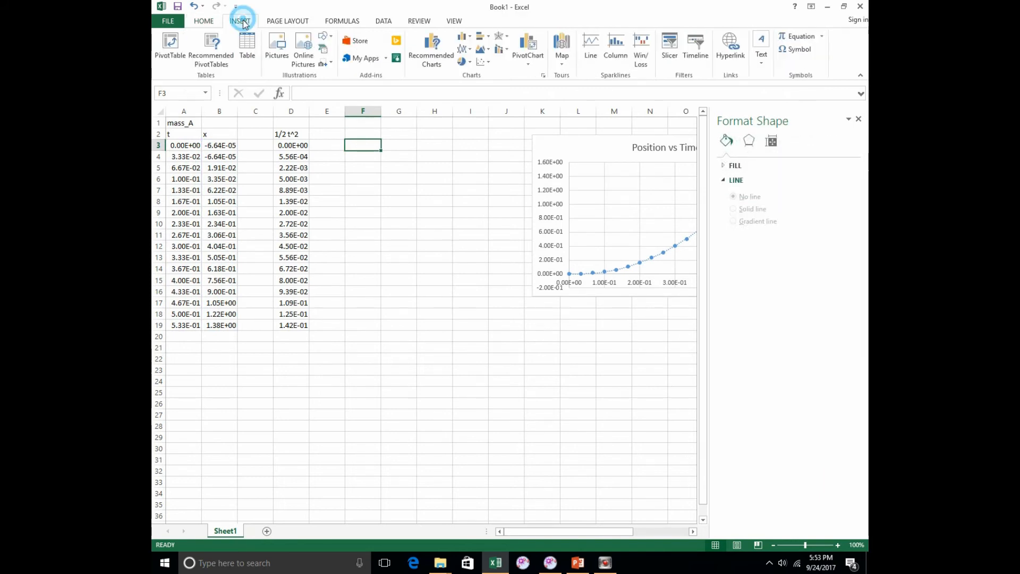
{"action": "left_click", "coordinate": [484, 63]}
{"action": "left_click", "coordinate": [487, 99]}
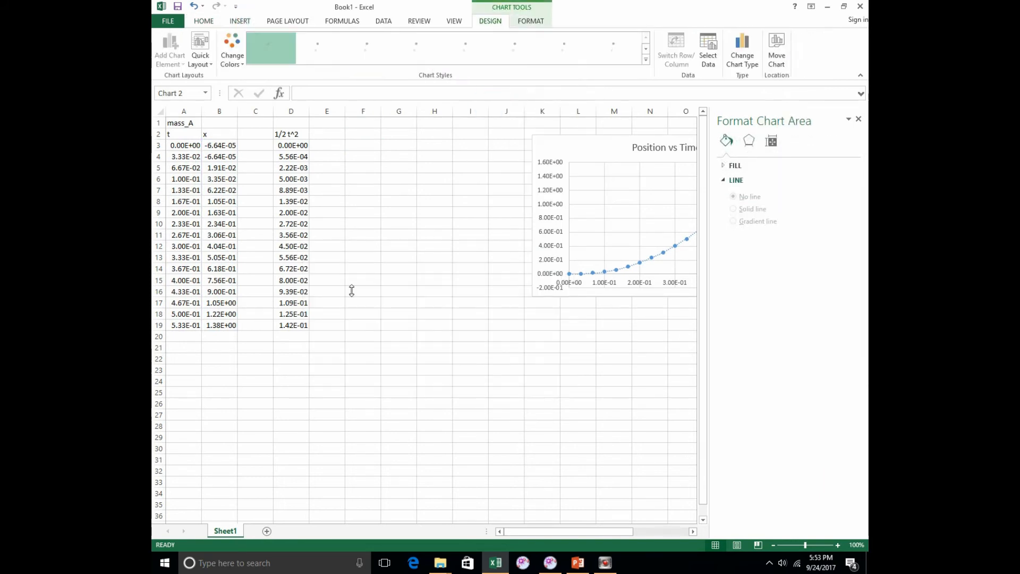
{"action": "left_click_drag", "start_coordinate": [386, 271], "coordinate": [399, 176]}
Add a series named "Position vs One Half Time Squared" to the empty chart, with D3:D19 as its X values
{"action": "right_click", "coordinate": [399, 175]}
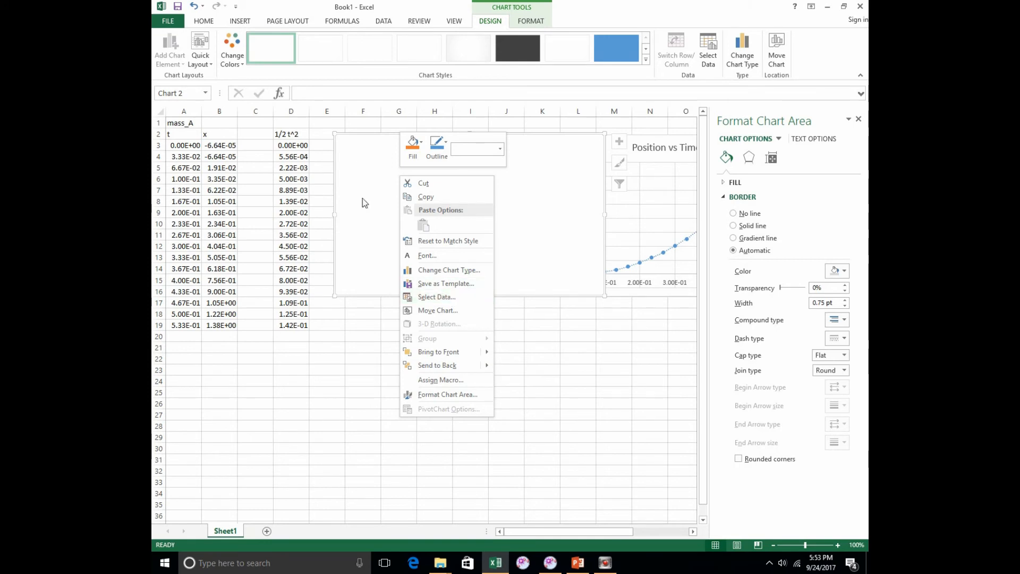
{"action": "left_click", "coordinate": [444, 295]}
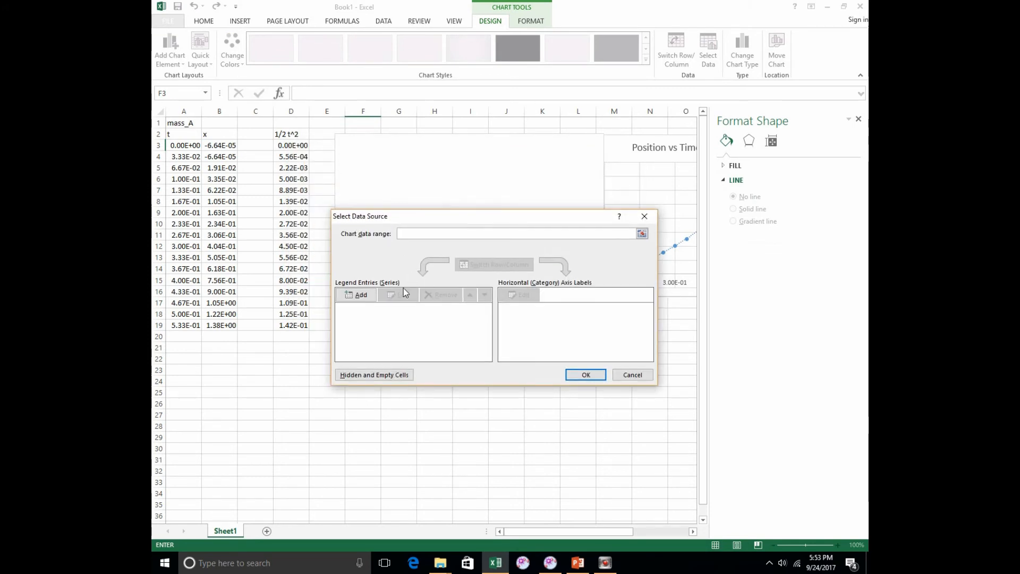
{"action": "left_click", "coordinate": [354, 296]}
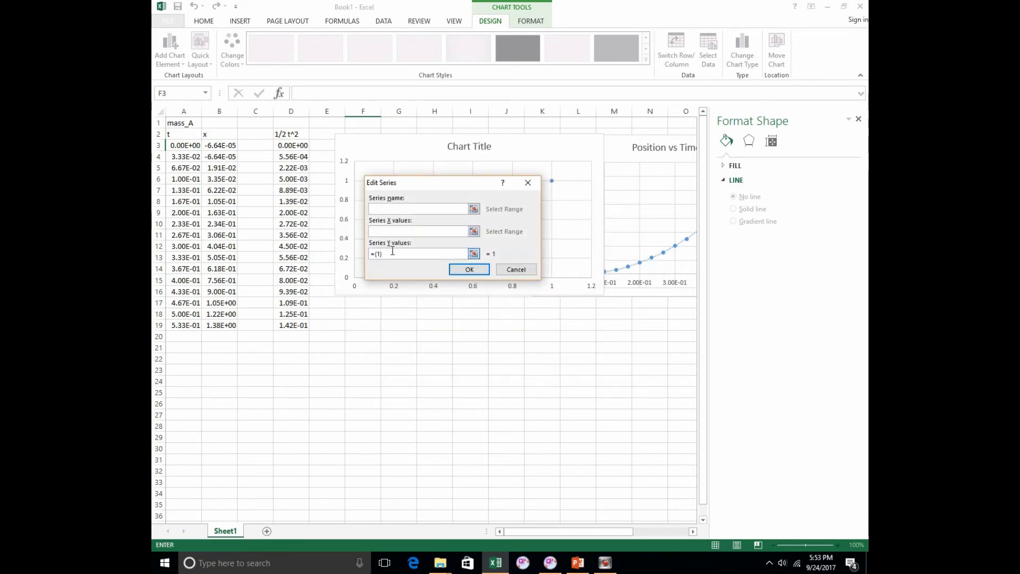
{"action": "type", "text": "Position vs One Half Time"}
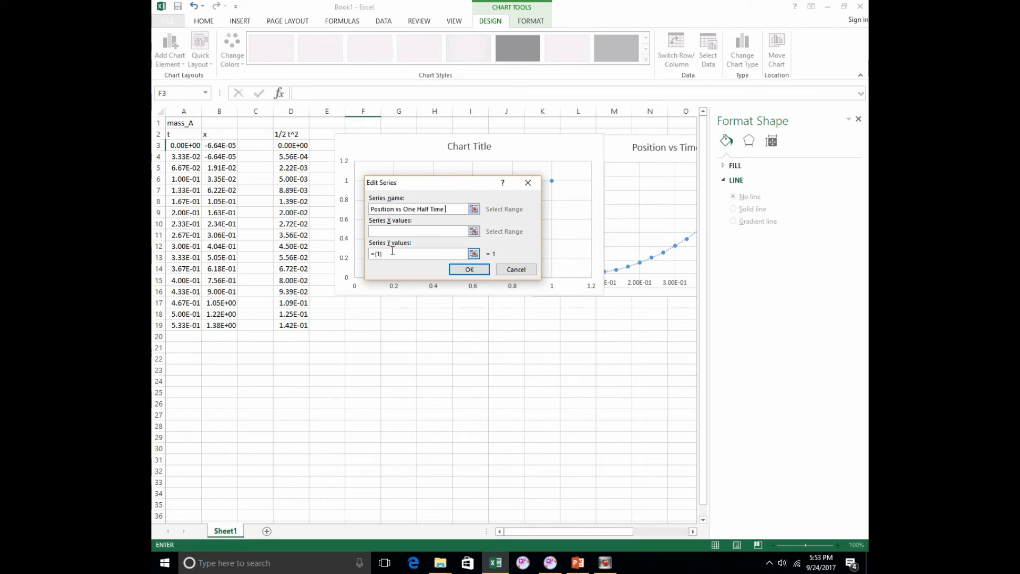
{"action": "type", "text": "uared"}
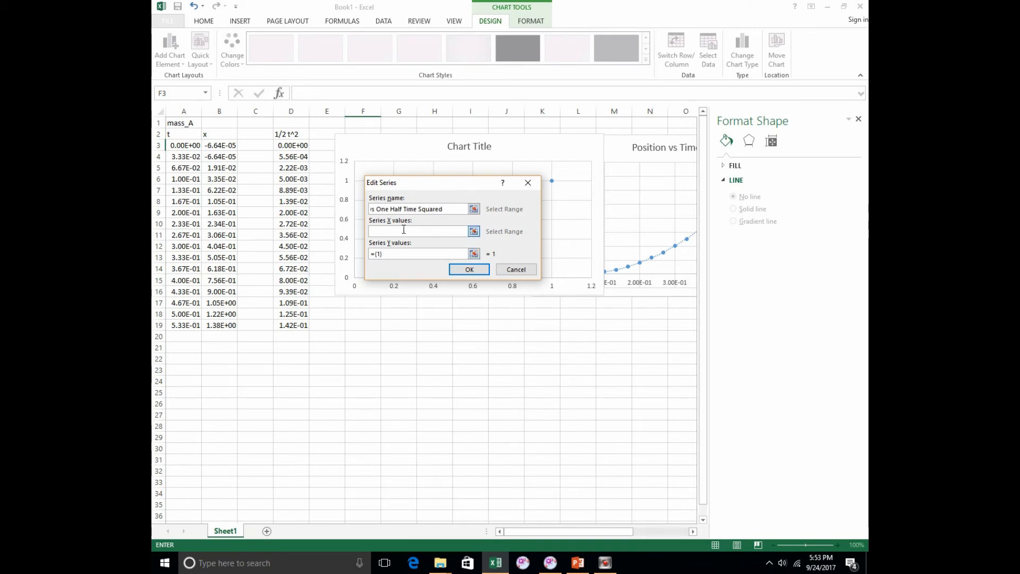
{"action": "left_click", "coordinate": [474, 232]}
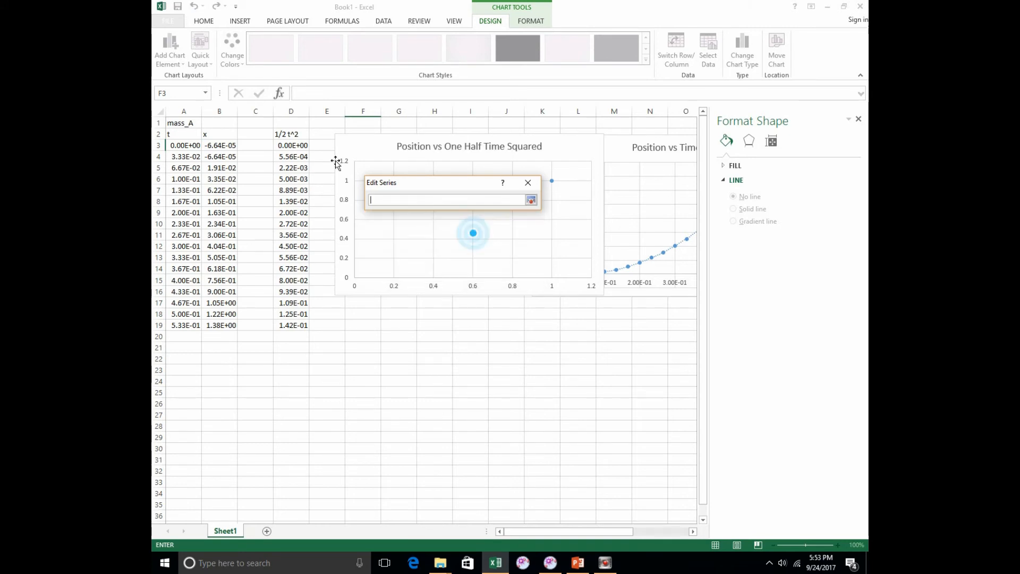
{"action": "left_click_drag", "start_coordinate": [293, 147], "coordinate": [304, 325]}
{"action": "left_click", "coordinate": [531, 200]}
Set the new series' Y values to the position cells B3:B19 and accept the series and data source
{"action": "left_click", "coordinate": [473, 254]}
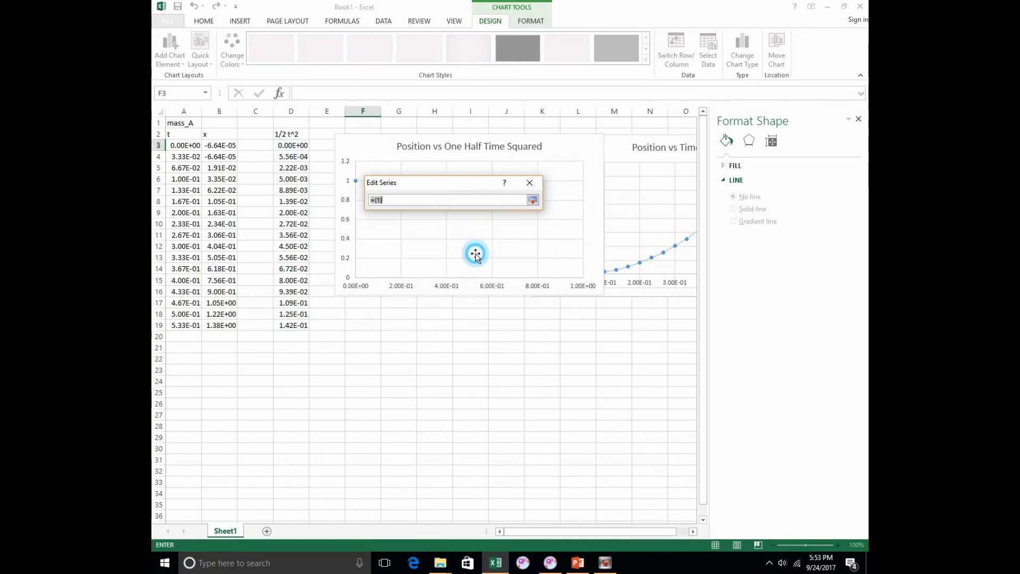
{"action": "left_click_drag", "start_coordinate": [215, 145], "coordinate": [219, 325]}
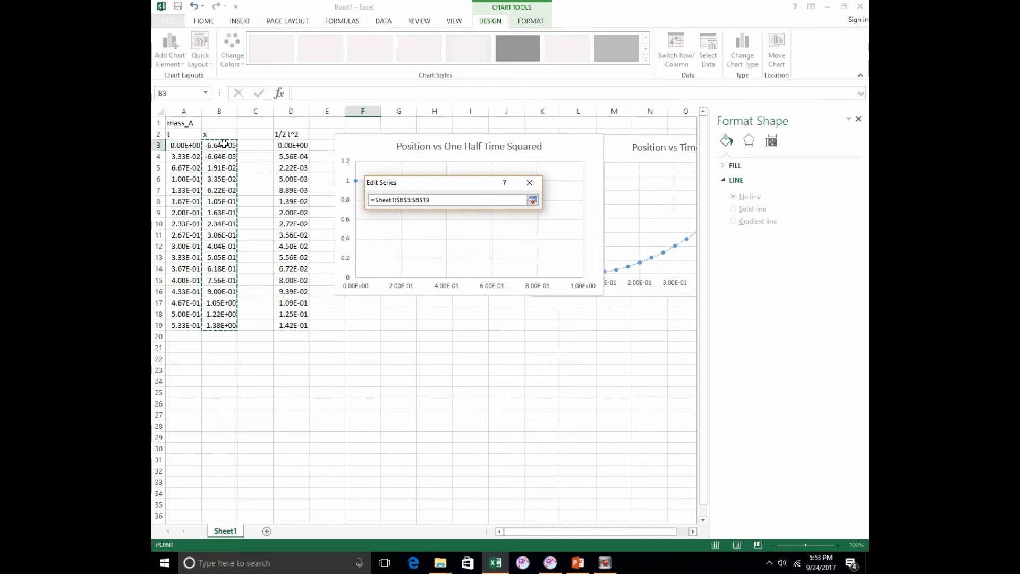
{"action": "left_click", "coordinate": [531, 200]}
{"action": "left_click", "coordinate": [471, 269]}
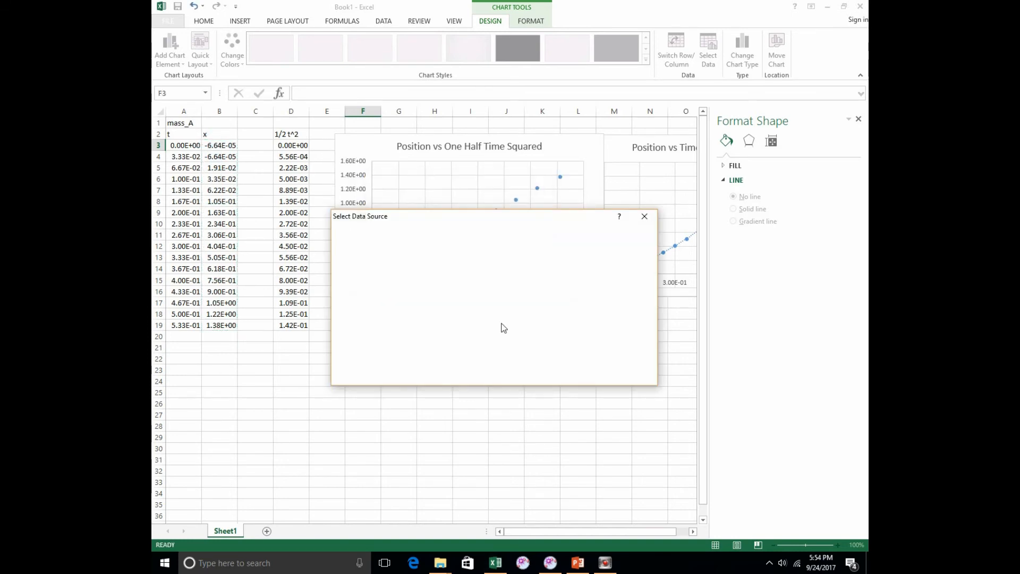
{"action": "left_click", "coordinate": [579, 376]}
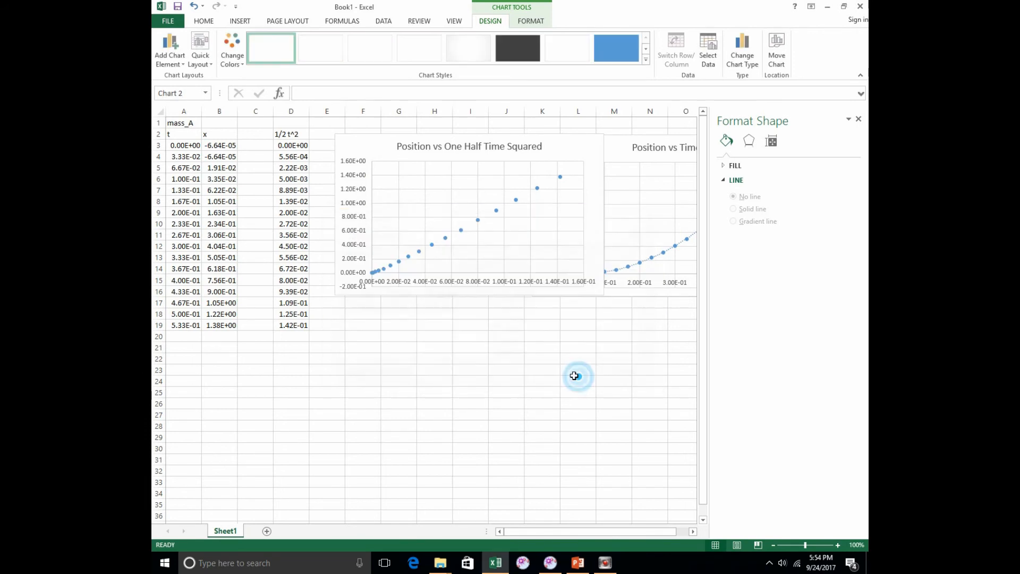
Add a linear trendline to the Position vs One Half Time Squared series, briefly trying the polynomial fit for comparison
{"action": "left_click", "coordinate": [495, 211]}
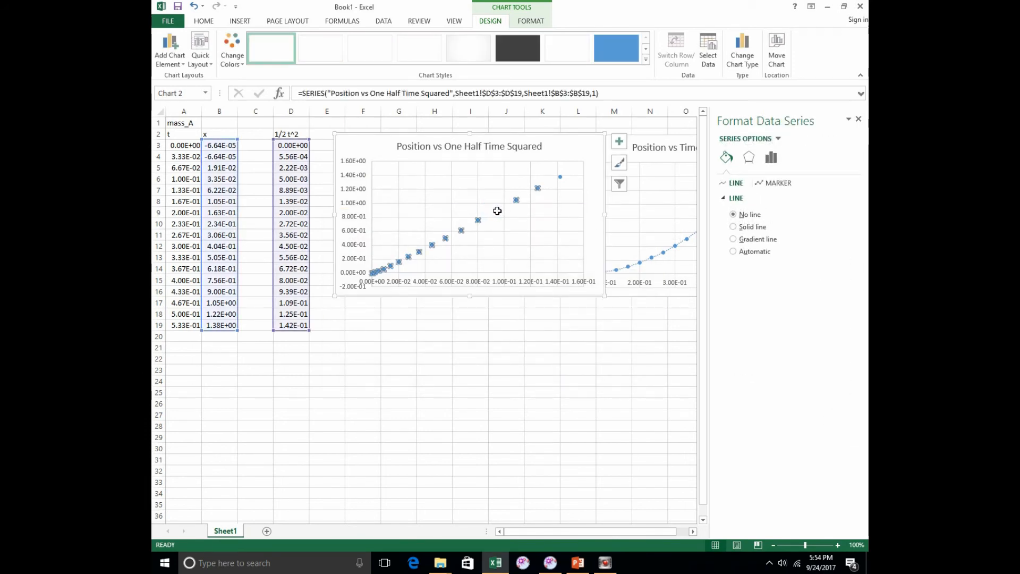
{"action": "right_click", "coordinate": [497, 211]}
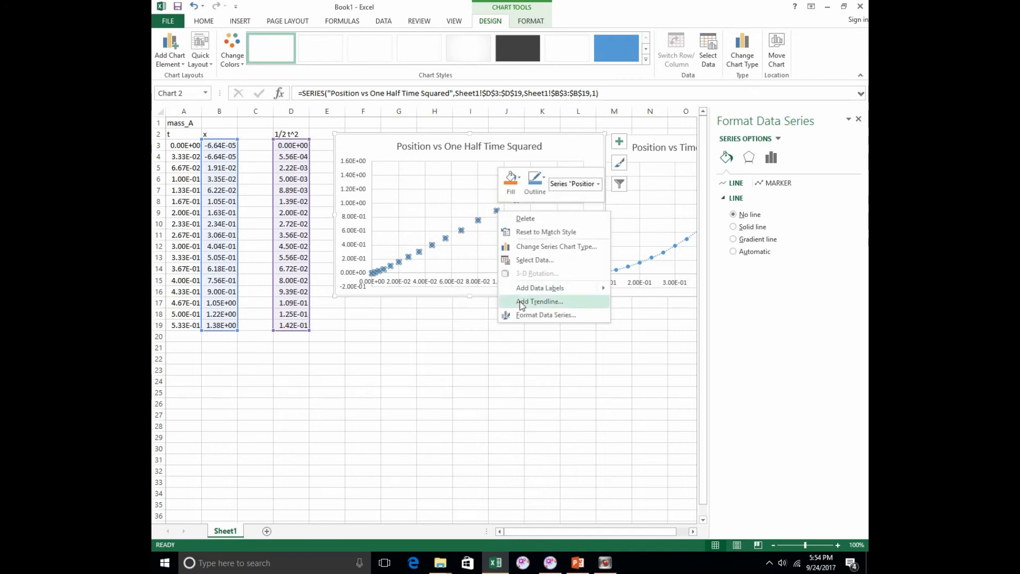
{"action": "left_click", "coordinate": [537, 301]}
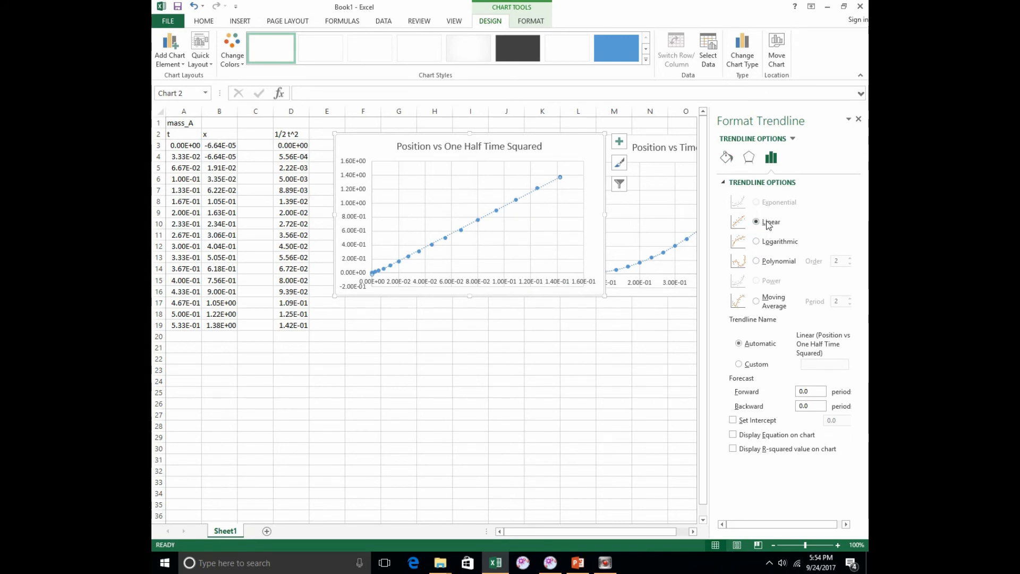
{"action": "left_click", "coordinate": [756, 262]}
{"action": "left_click", "coordinate": [759, 223]}
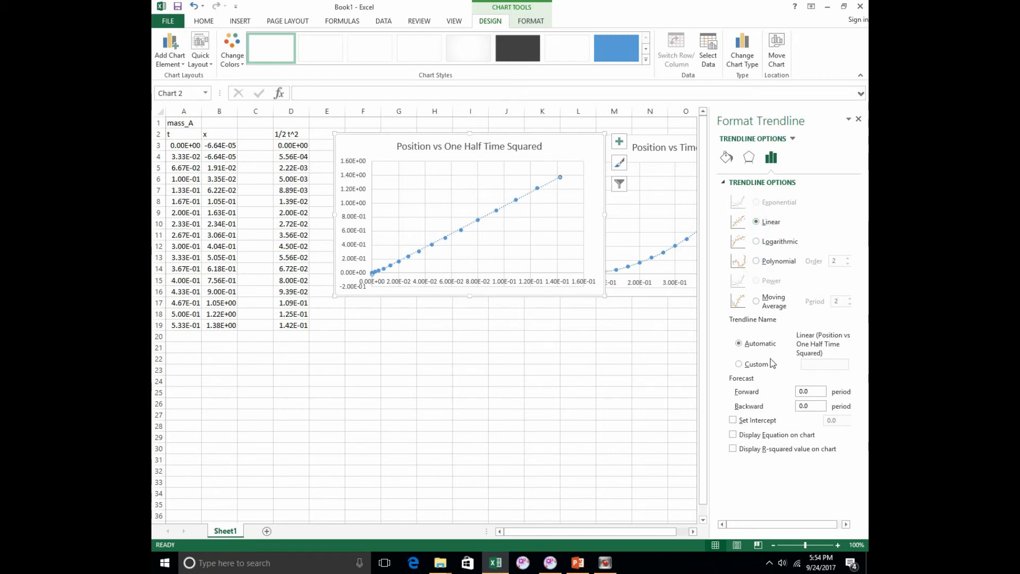
Display the linear trendline's equation on the chart and move it to the upper-right corner beside the title
{"action": "left_click", "coordinate": [733, 435]}
{"action": "left_click", "coordinate": [520, 178]}
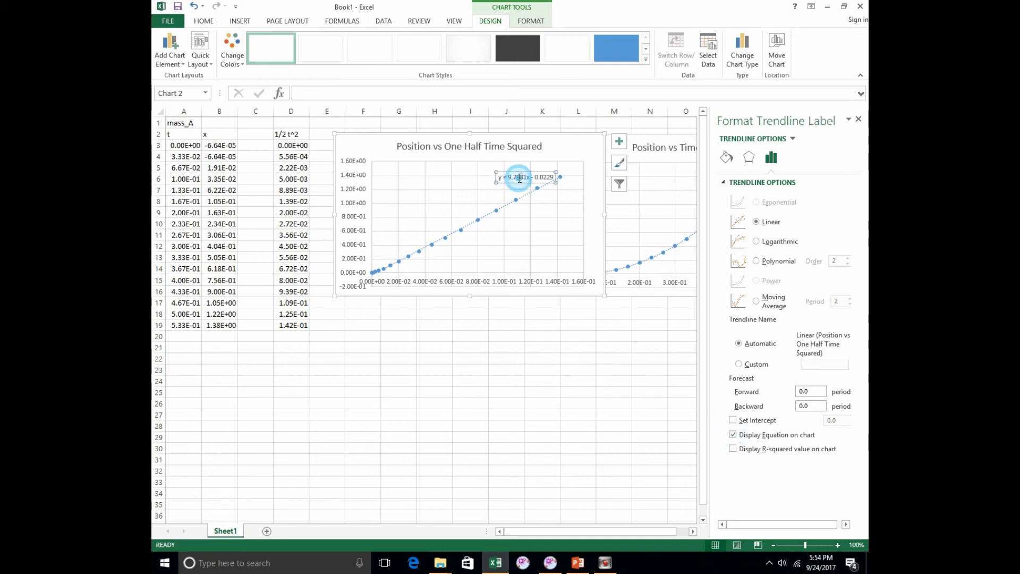
{"action": "left_click_drag", "start_coordinate": [514, 173], "coordinate": [562, 143]}
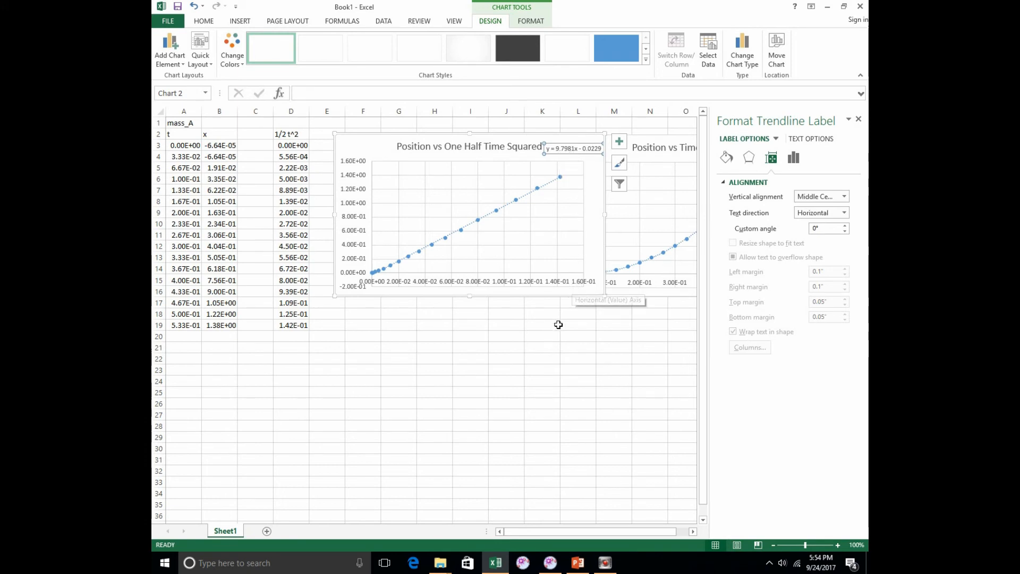
Review the PowerPoint slide graphing Δx against ½t² with slope a, and return to the Excel chart
{"action": "left_click", "coordinate": [577, 563]}
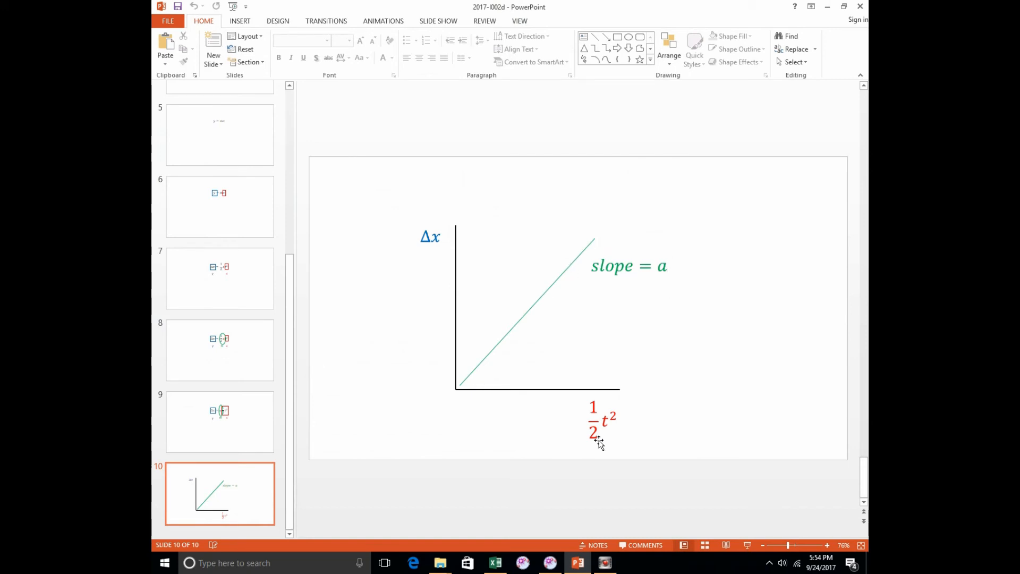
{"action": "left_click", "coordinate": [495, 563]}
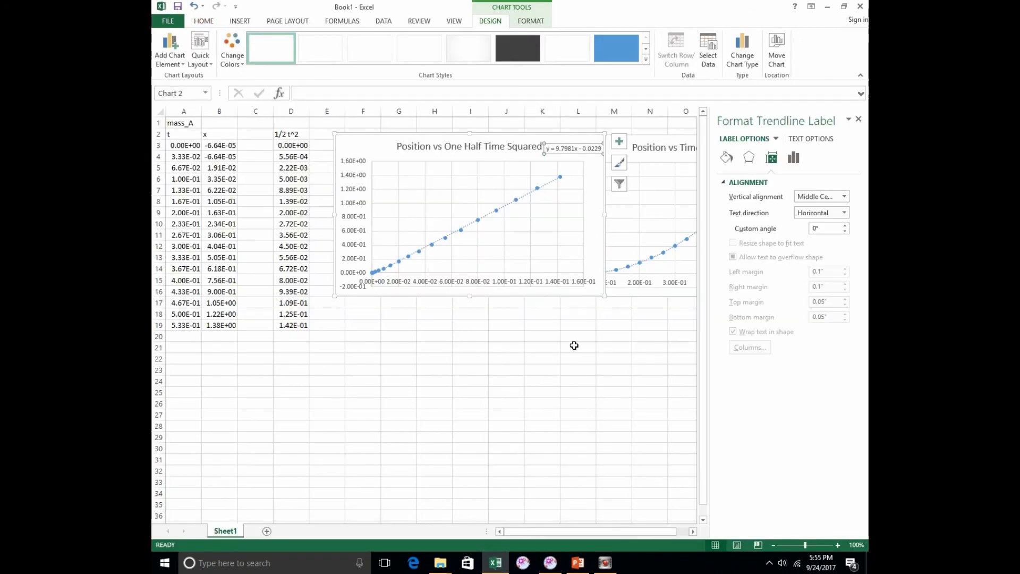
Format the vertical axis labels of the Position vs One Half Time Squared chart as Number with 1 decimal place
{"action": "left_click", "coordinate": [592, 247]}
{"action": "left_click", "coordinate": [357, 187]}
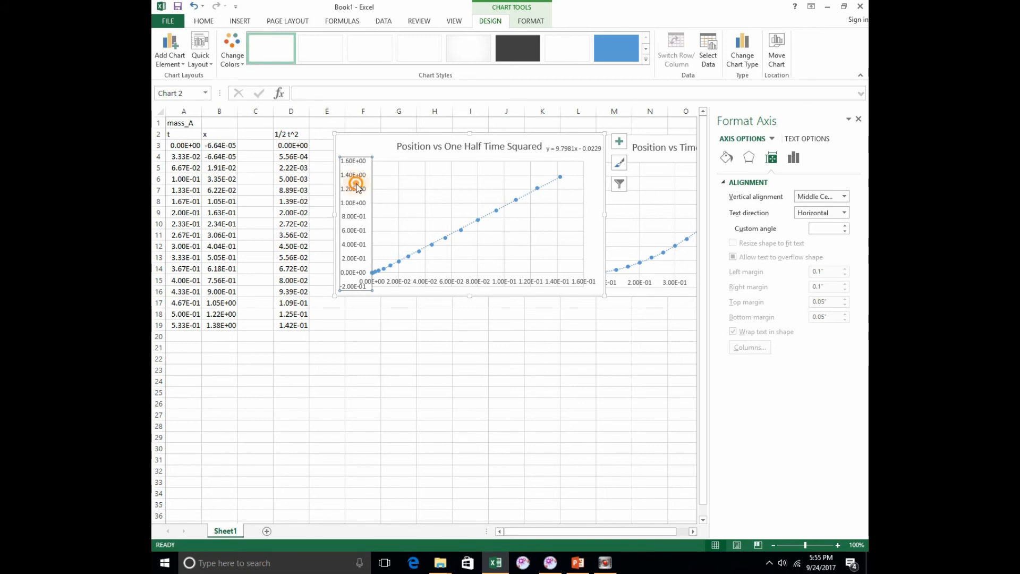
{"action": "right_click", "coordinate": [357, 186]}
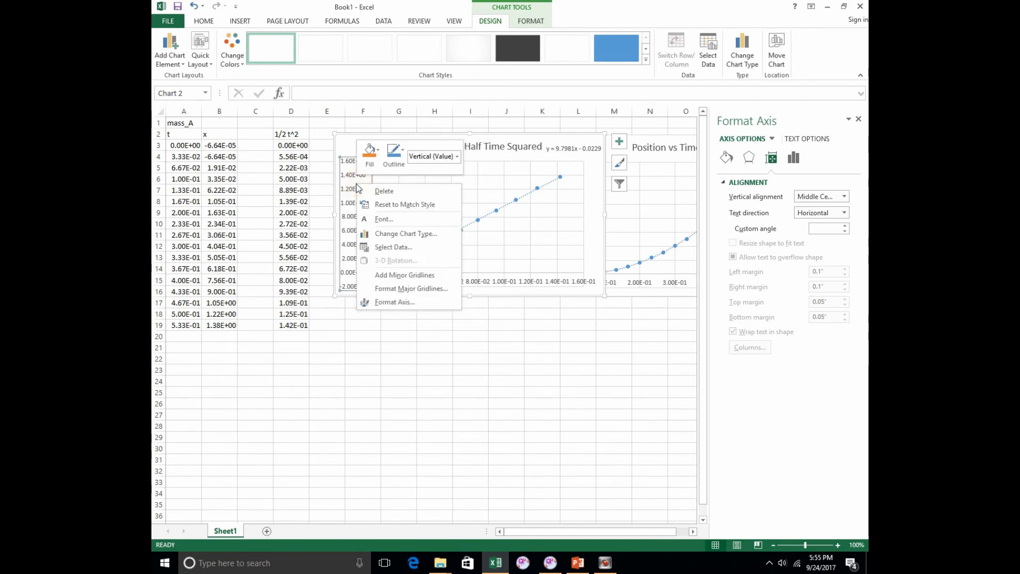
{"action": "left_click", "coordinate": [378, 302]}
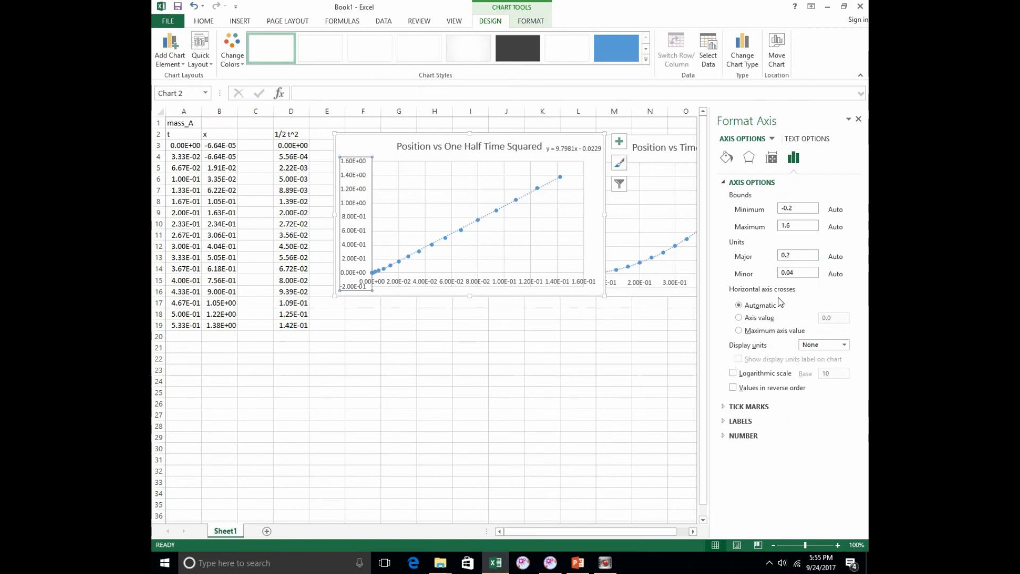
{"action": "left_click", "coordinate": [738, 436]}
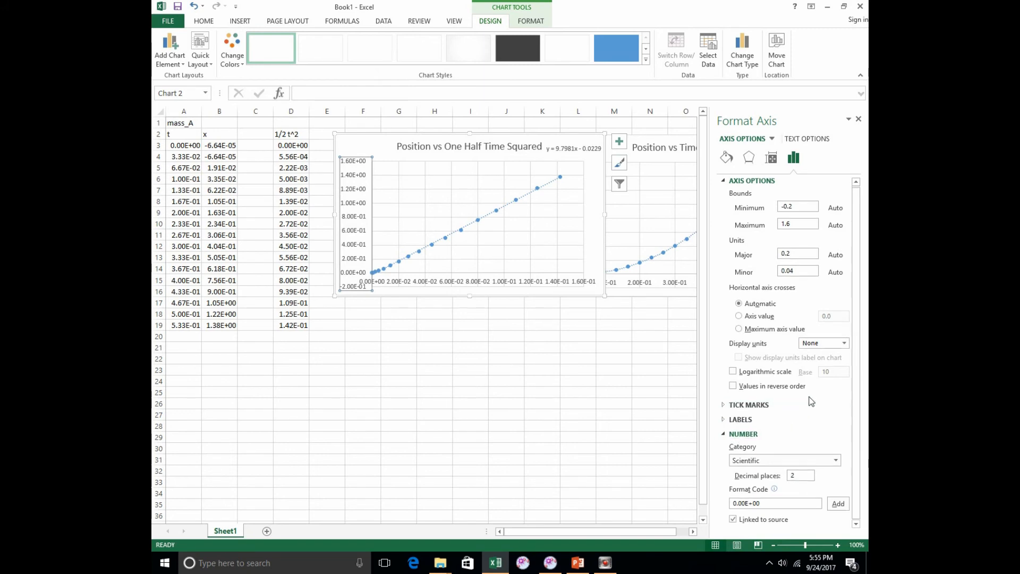
{"action": "double_click", "coordinate": [796, 478]}
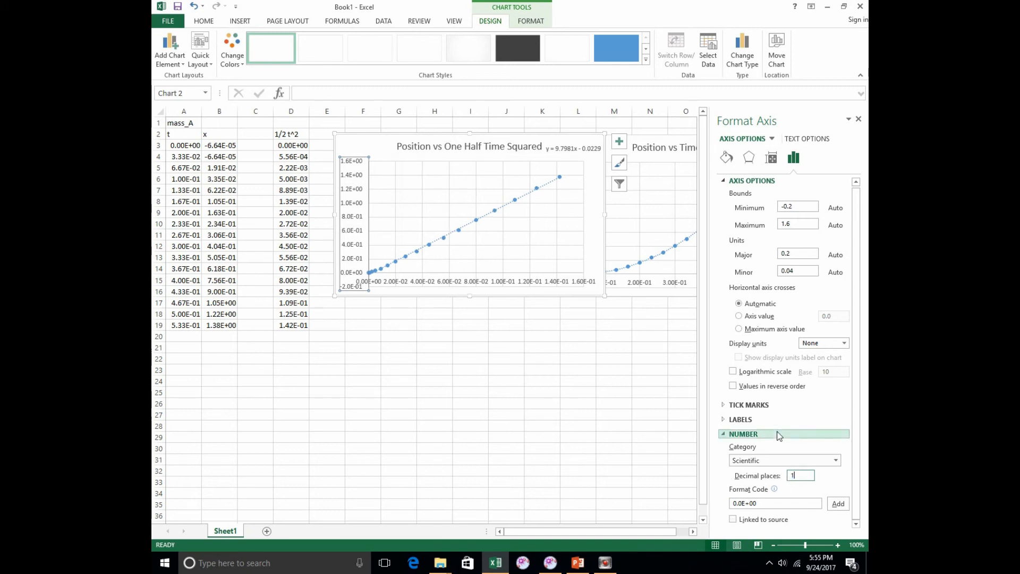
{"action": "left_click", "coordinate": [823, 460]}
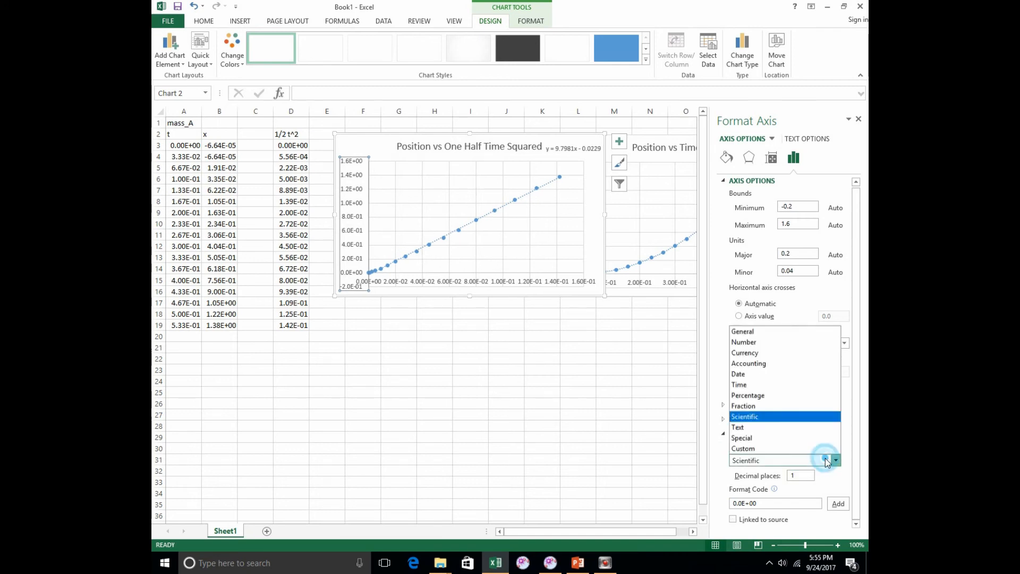
{"action": "left_click", "coordinate": [783, 344]}
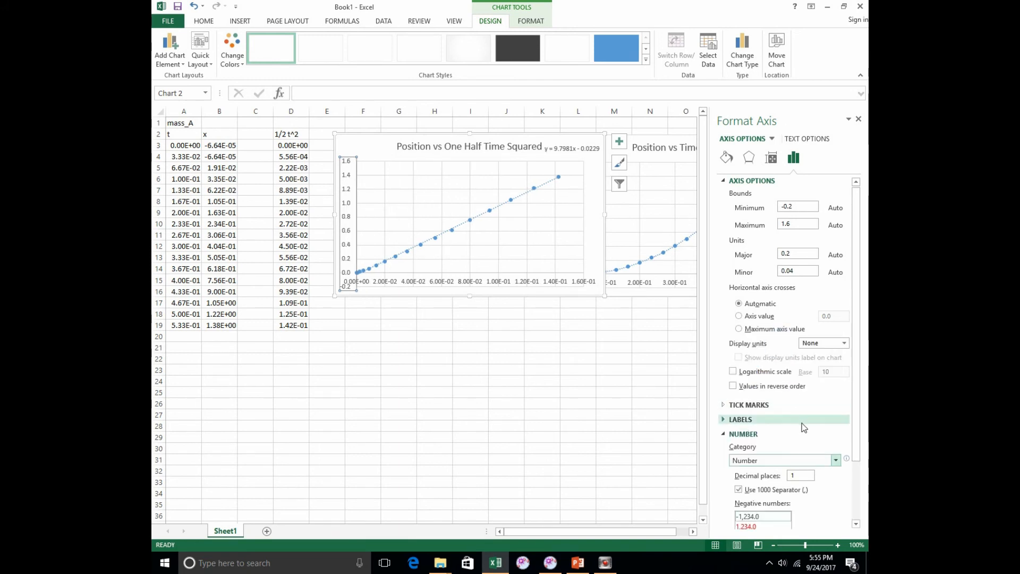
{"action": "left_click", "coordinate": [749, 434]}
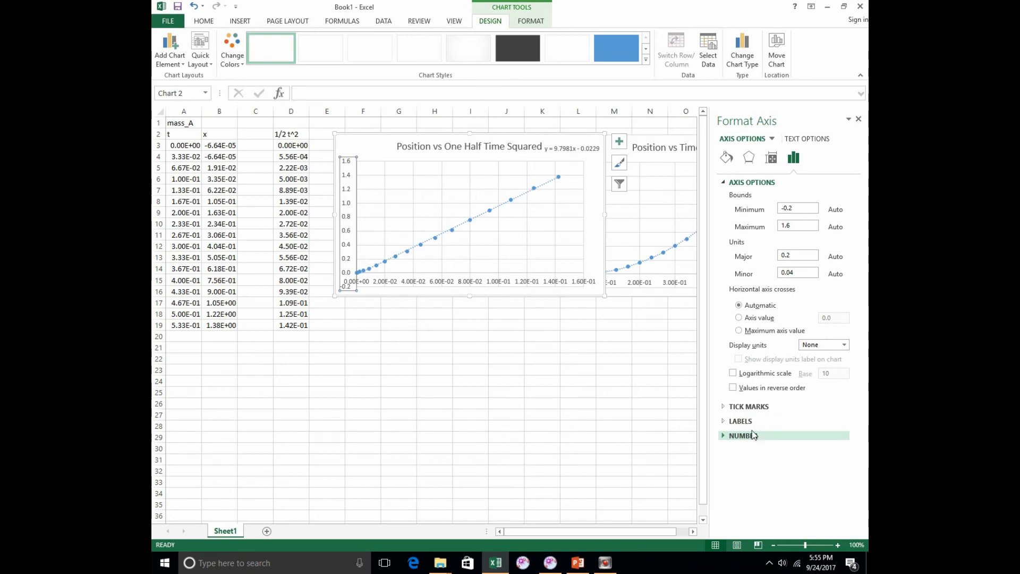
{"action": "left_click", "coordinate": [748, 423]}
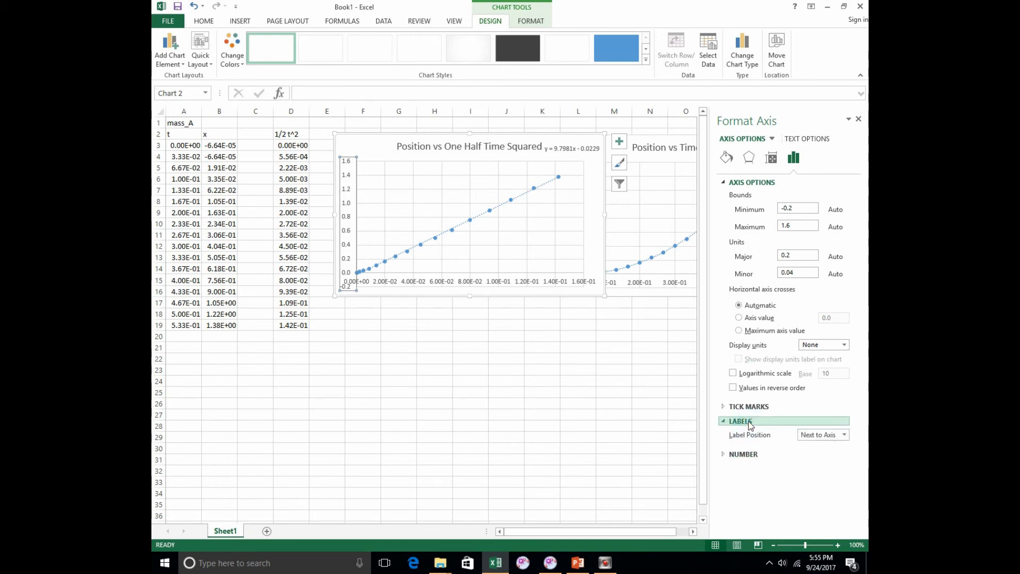
{"action": "left_click", "coordinate": [749, 422]}
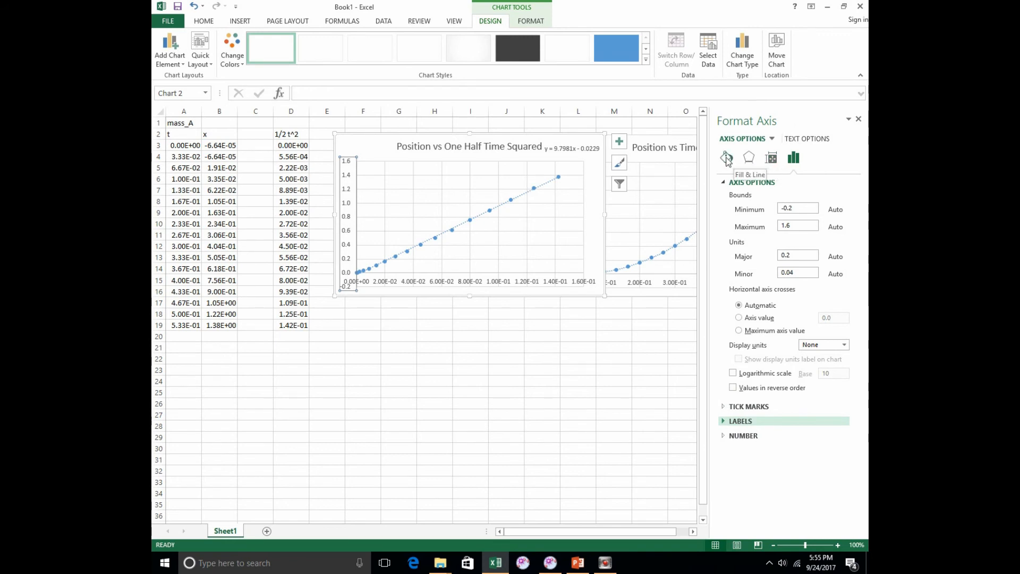
{"action": "left_click", "coordinate": [773, 138]}
{"action": "left_click", "coordinate": [774, 138]}
{"action": "left_click", "coordinate": [802, 141]}
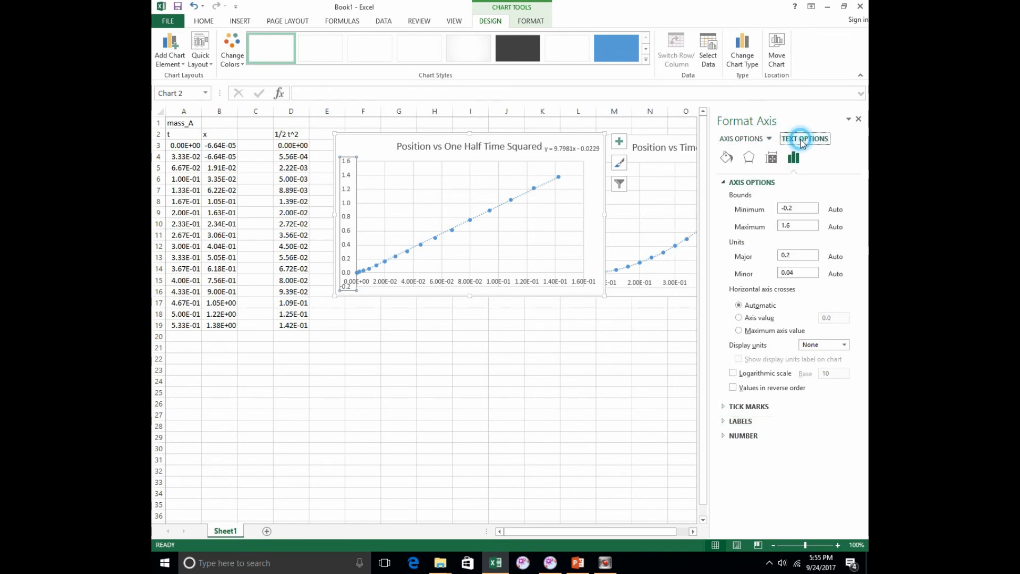
{"action": "left_click", "coordinate": [751, 139]}
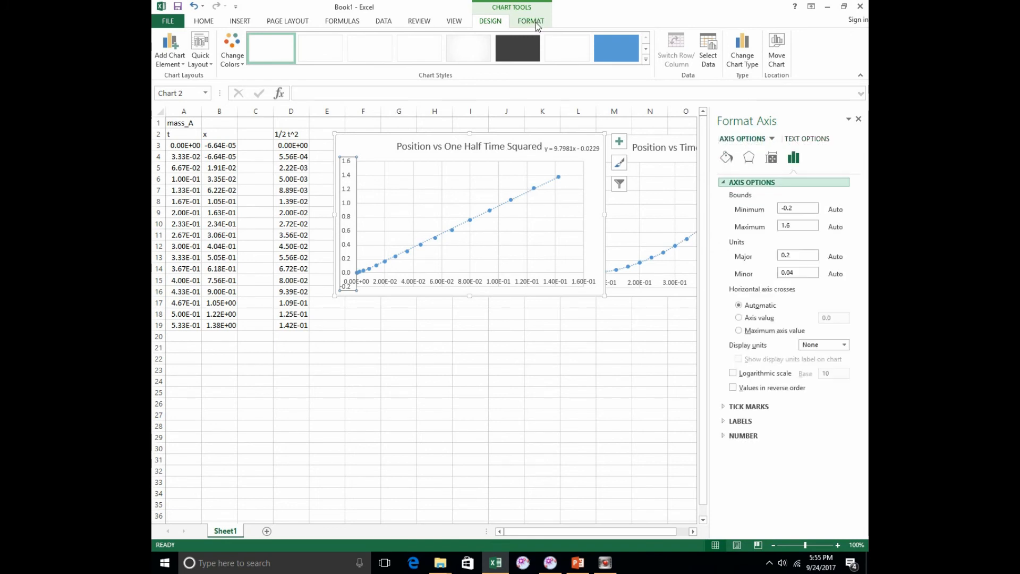
Format the horizontal axis labels of the Position vs One Half Time Squared chart in the Number category
{"action": "left_click", "coordinate": [503, 281]}
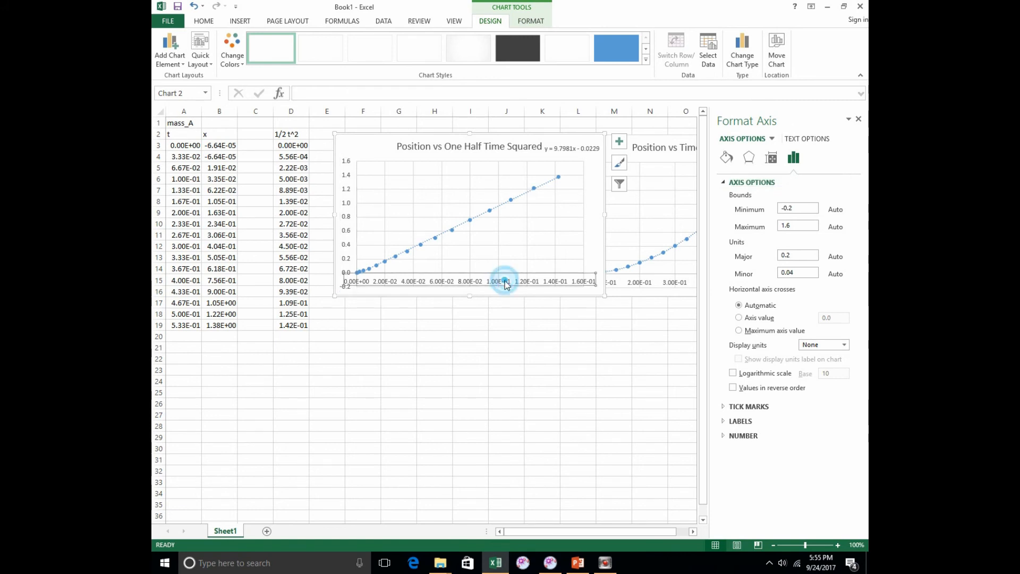
{"action": "right_click", "coordinate": [503, 286]}
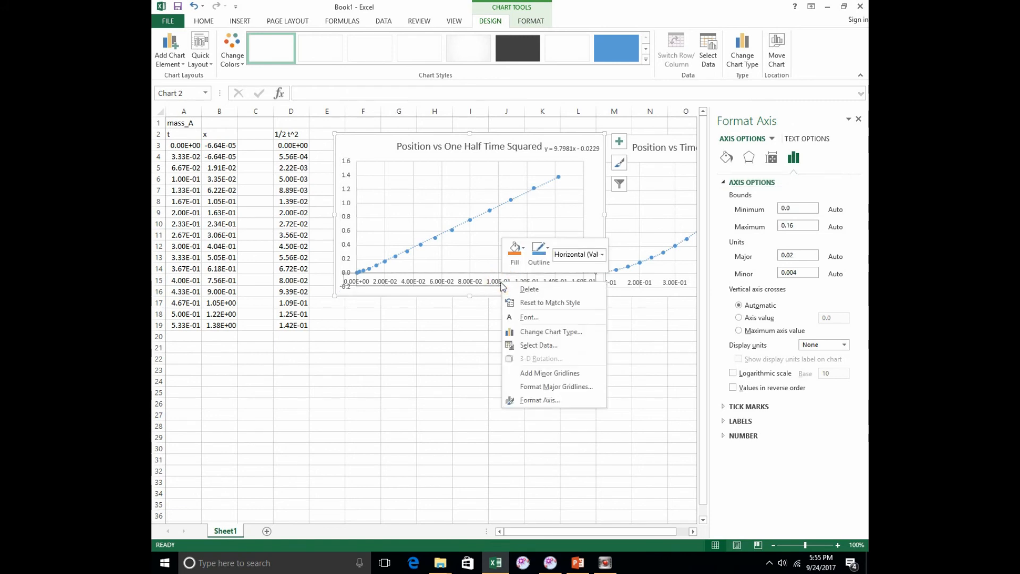
{"action": "left_click", "coordinate": [531, 401]}
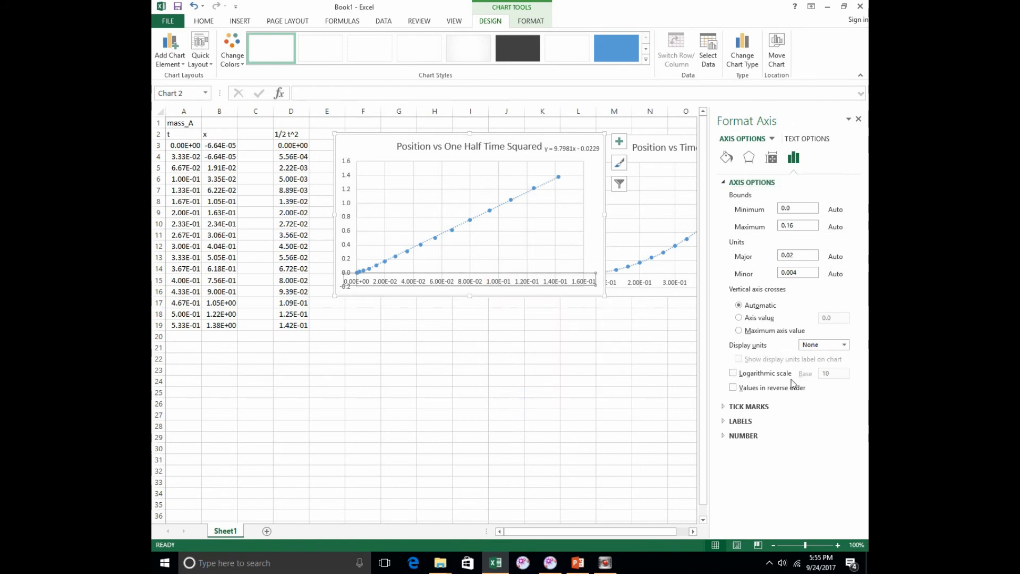
{"action": "left_click", "coordinate": [722, 436]}
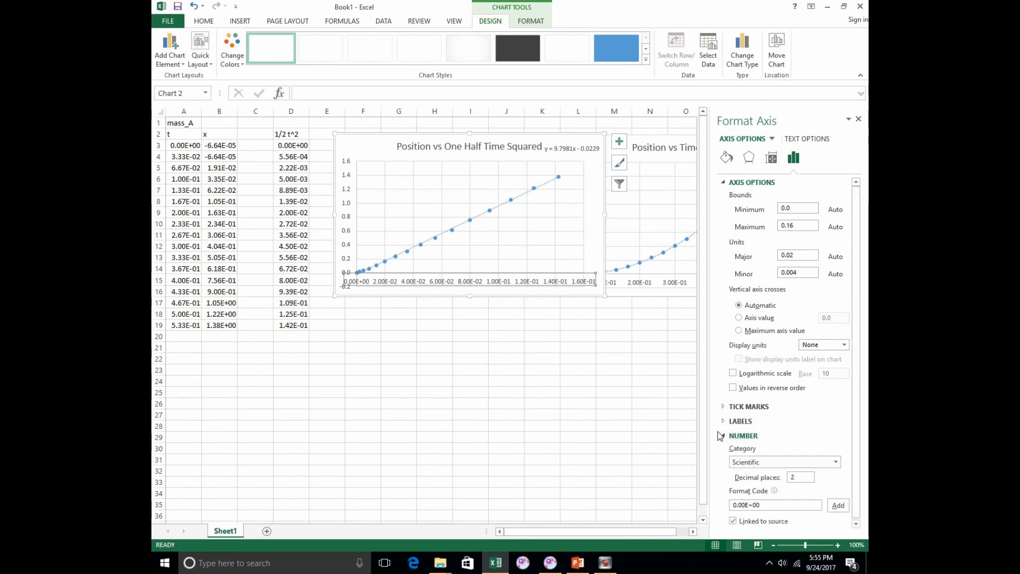
{"action": "left_click", "coordinate": [772, 464]}
{"action": "left_click", "coordinate": [766, 346]}
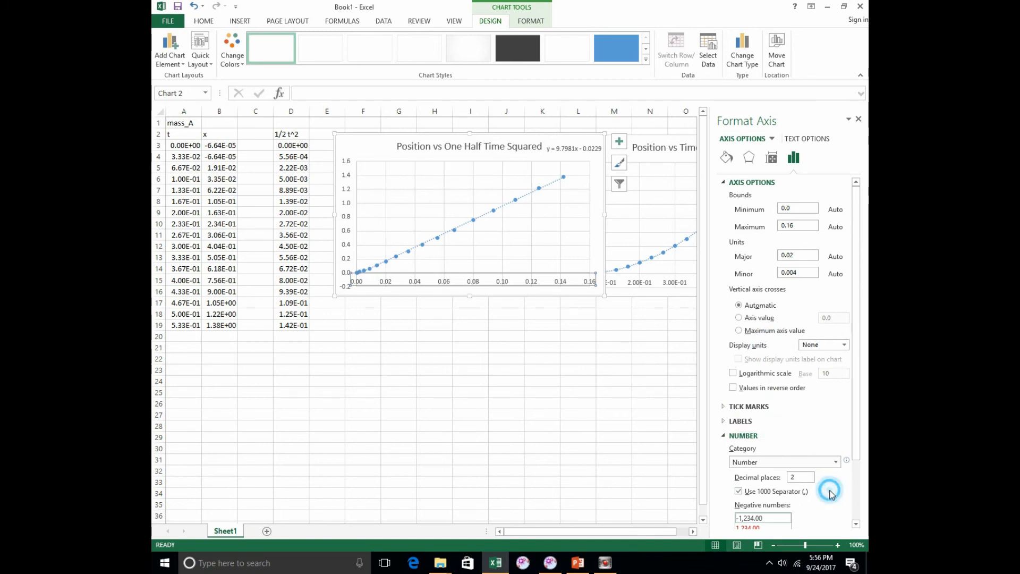
{"action": "scroll", "coordinate": [832, 495], "scroll_direction": "down", "scroll_amount": 2}
{"action": "scroll", "coordinate": [833, 471], "scroll_direction": "up", "scroll_amount": 2}
{"action": "left_click", "coordinate": [644, 358]}
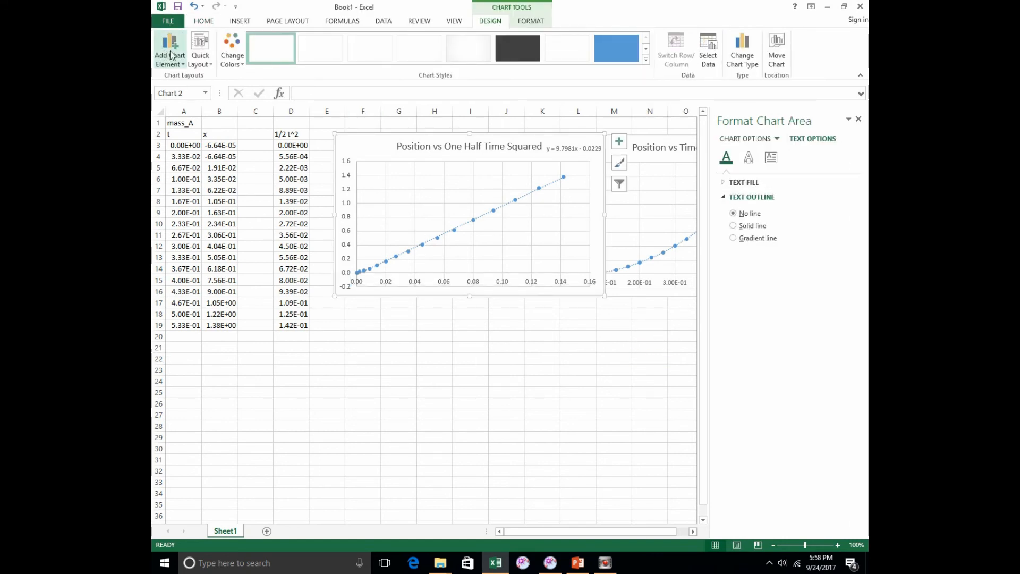
Add a primary horizontal axis title to the Position vs One Half Time Squared chart
{"action": "left_click", "coordinate": [377, 333]}
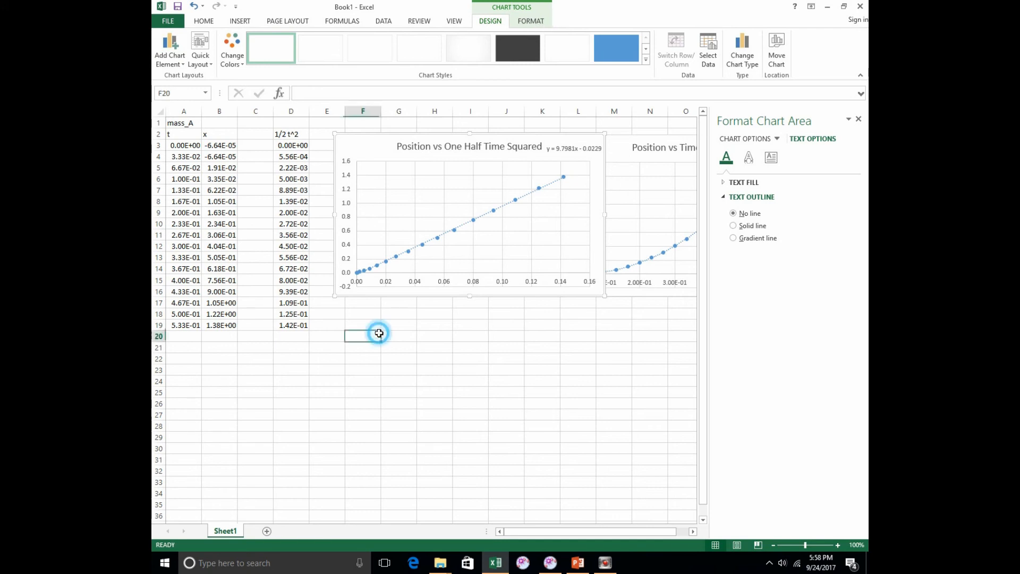
{"action": "left_click", "coordinate": [362, 149]}
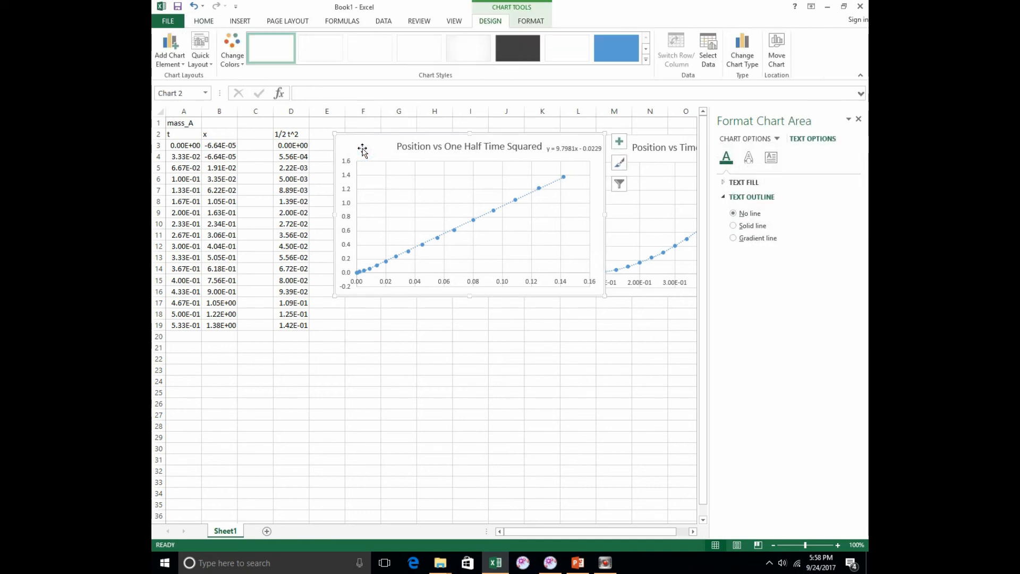
{"action": "left_click", "coordinate": [530, 21]}
{"action": "left_click", "coordinate": [490, 22]}
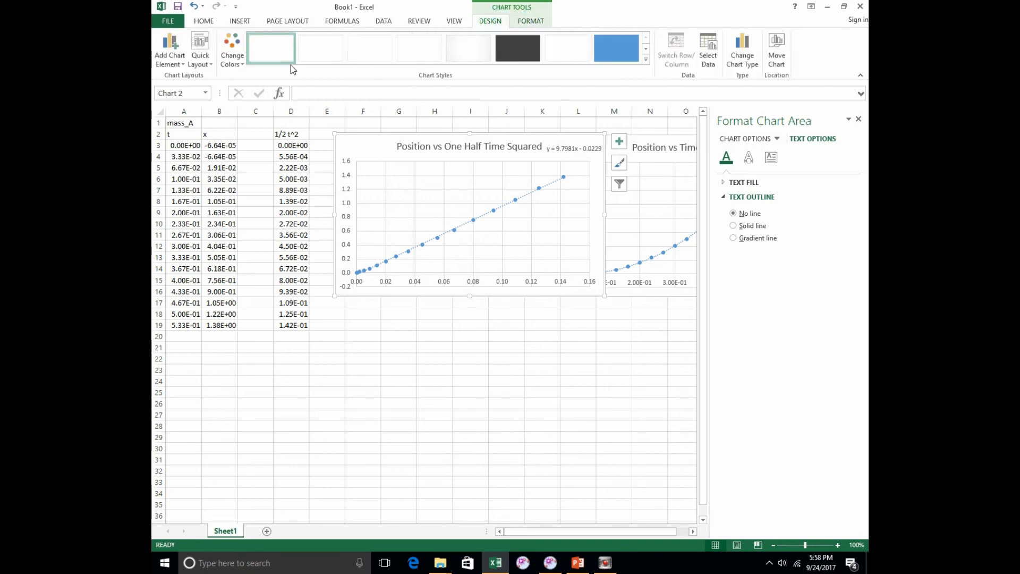
{"action": "left_click", "coordinate": [165, 52]}
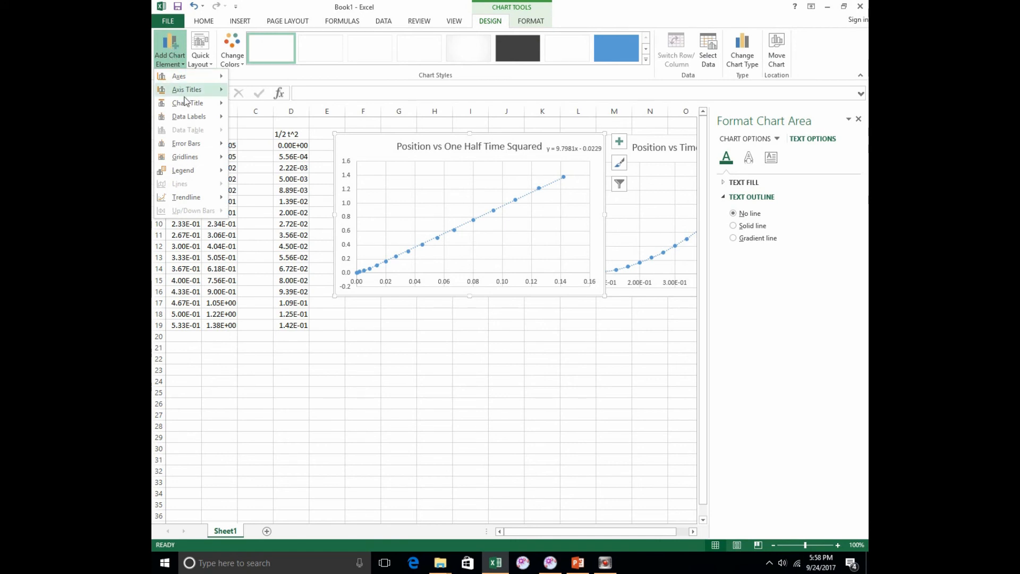
{"action": "mouse_move", "coordinate": [191, 93]}
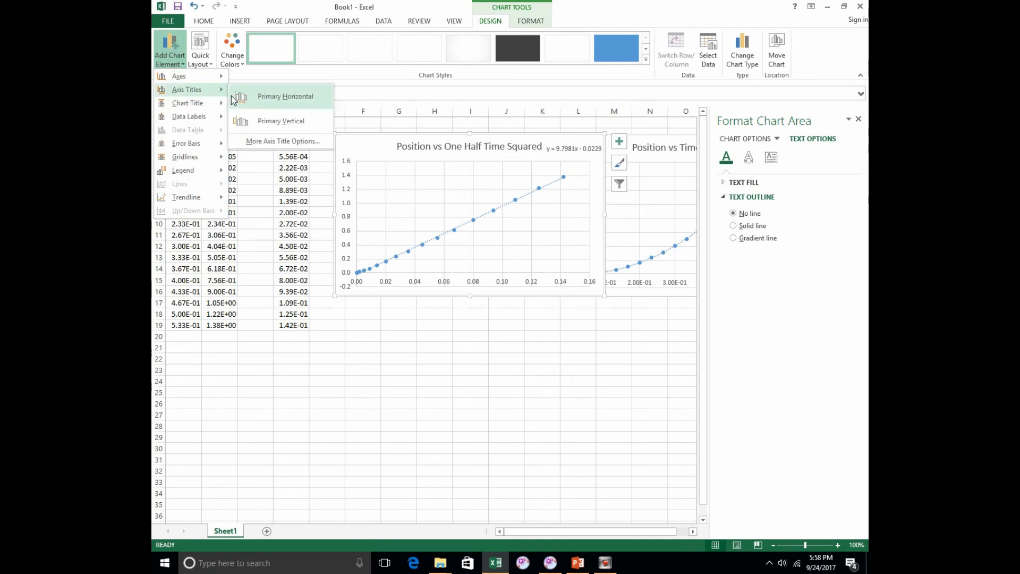
{"action": "left_click", "coordinate": [272, 99]}
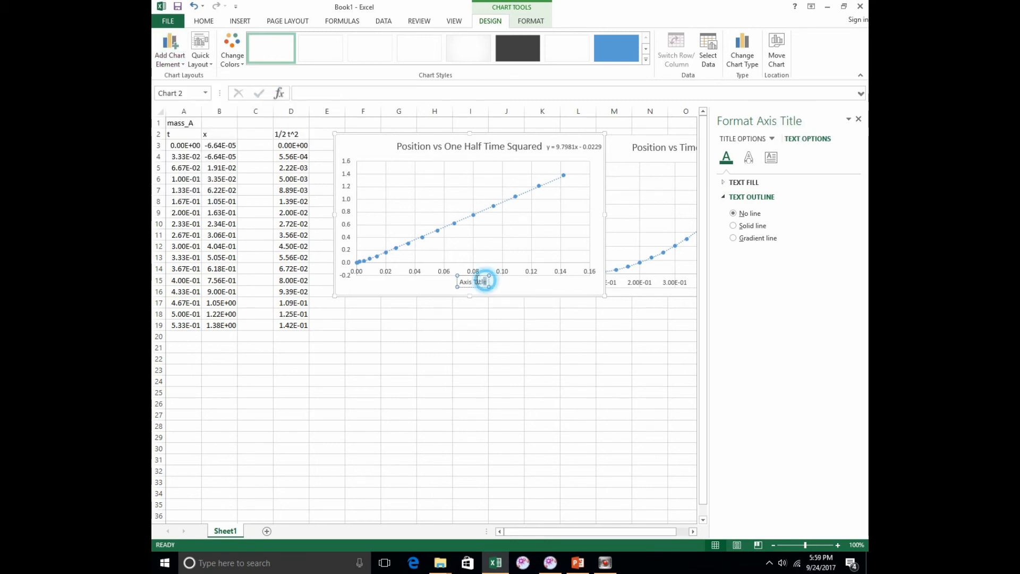
Replace the horizontal axis title's placeholder text with the unit (s^2)
{"action": "left_click_drag", "start_coordinate": [486, 281], "coordinate": [460, 284]}
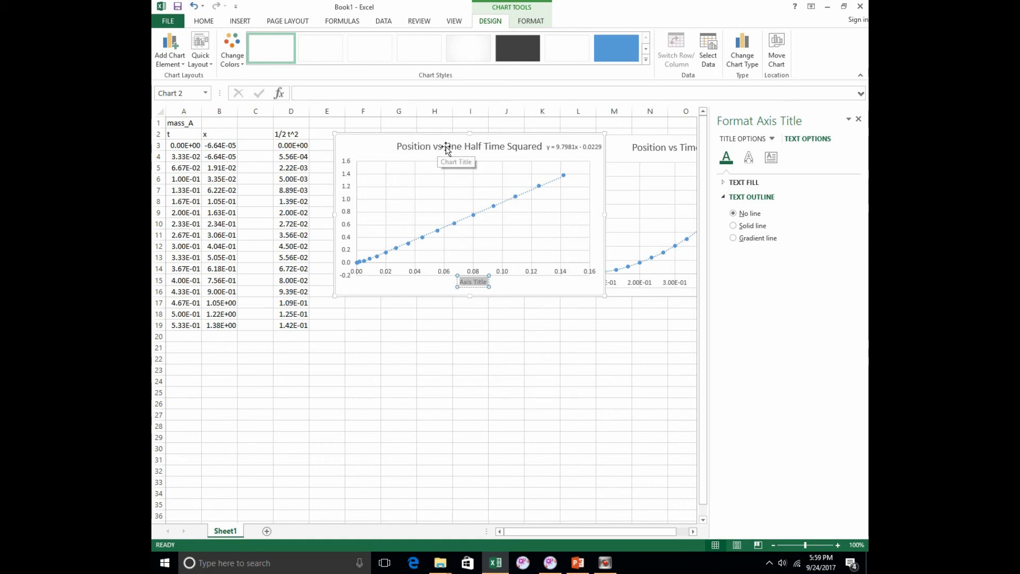
{"action": "type", "text": "("}
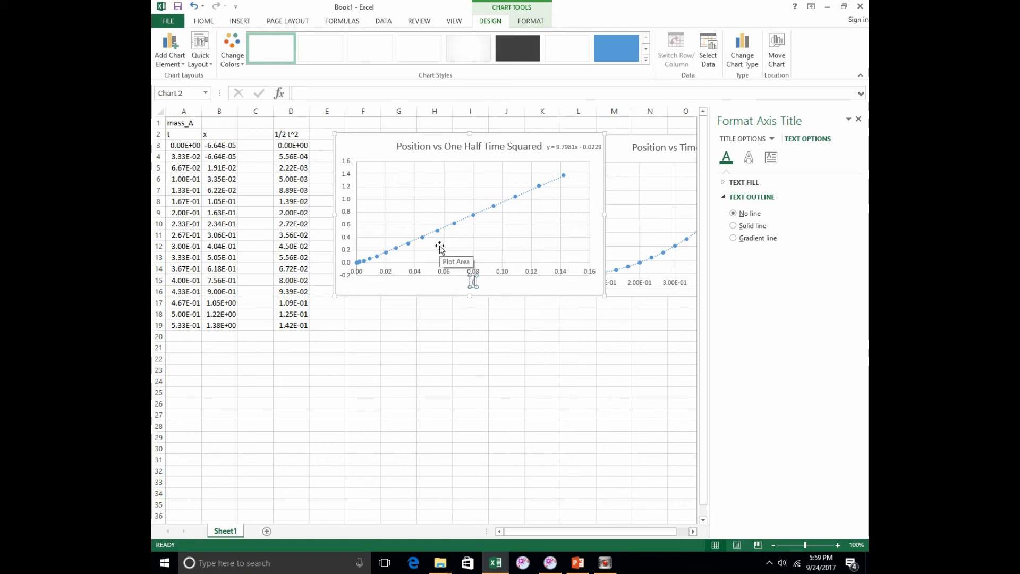
{"action": "type", "text": "s^@"}
{"action": "key", "text": "BackSpace"}
{"action": "type", "text": "2)"}
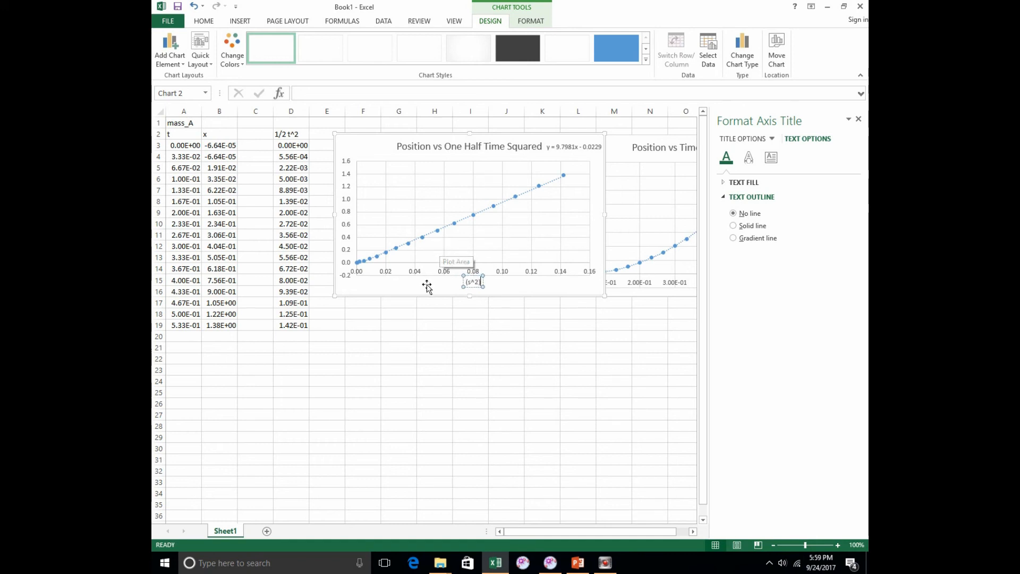
{"action": "left_click", "coordinate": [394, 289]}
Add a primary vertical axis title to the same chart and set its text to (m)
{"action": "left_click", "coordinate": [166, 43]}
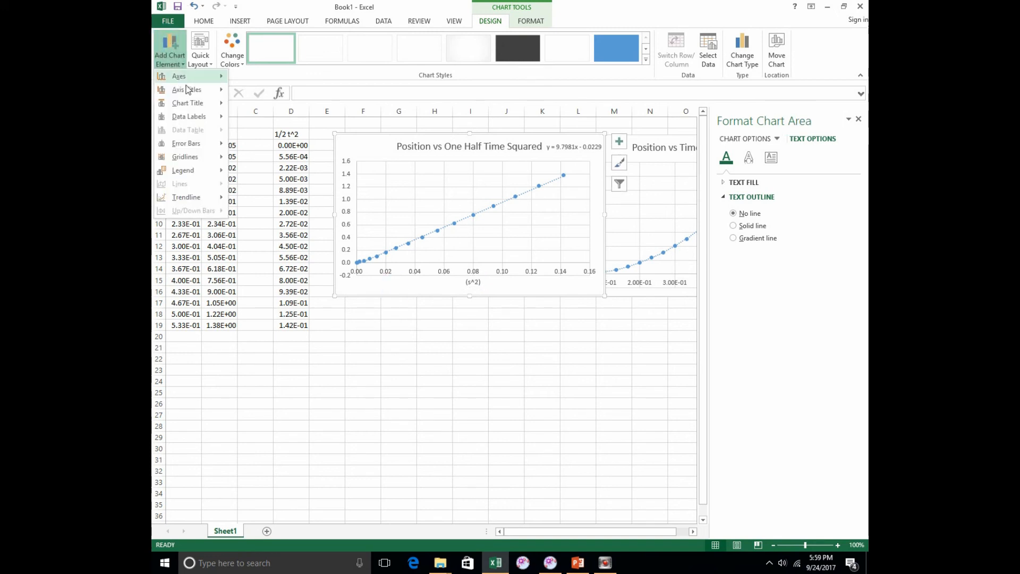
{"action": "mouse_move", "coordinate": [186, 89]}
{"action": "left_click", "coordinate": [290, 123]}
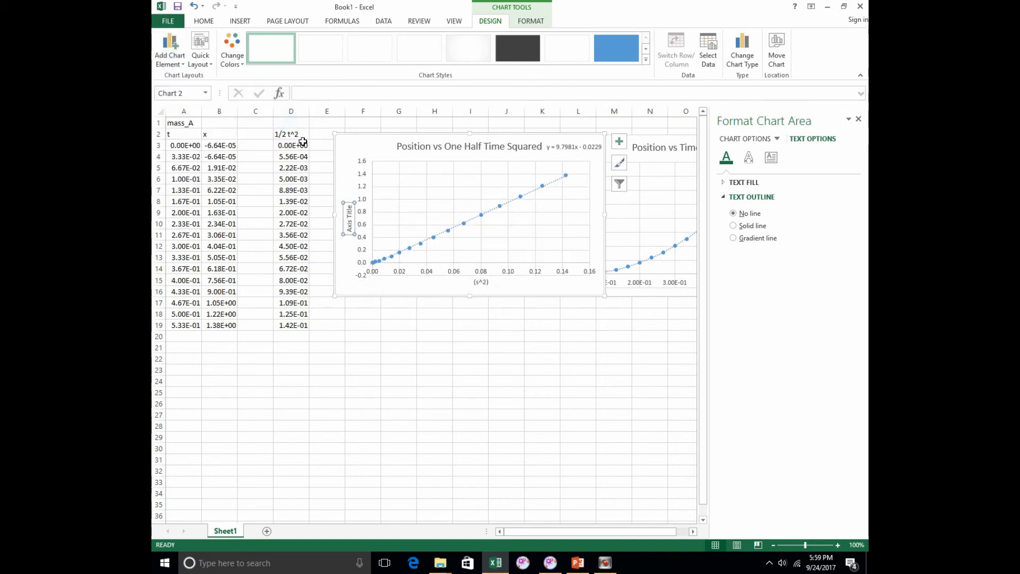
{"action": "left_click_drag", "start_coordinate": [349, 205], "coordinate": [352, 230]}
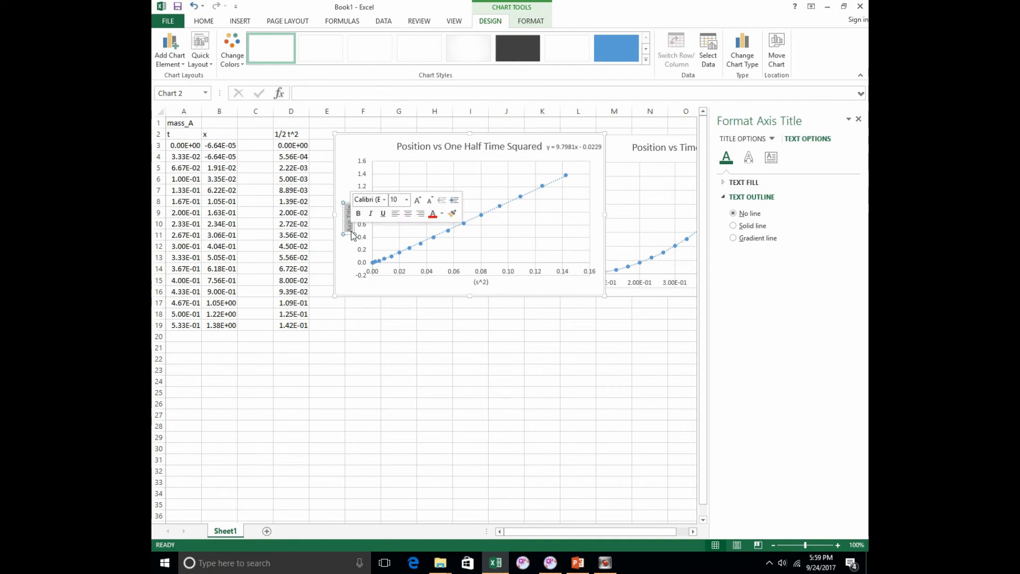
{"action": "type", "text": "(m)"}
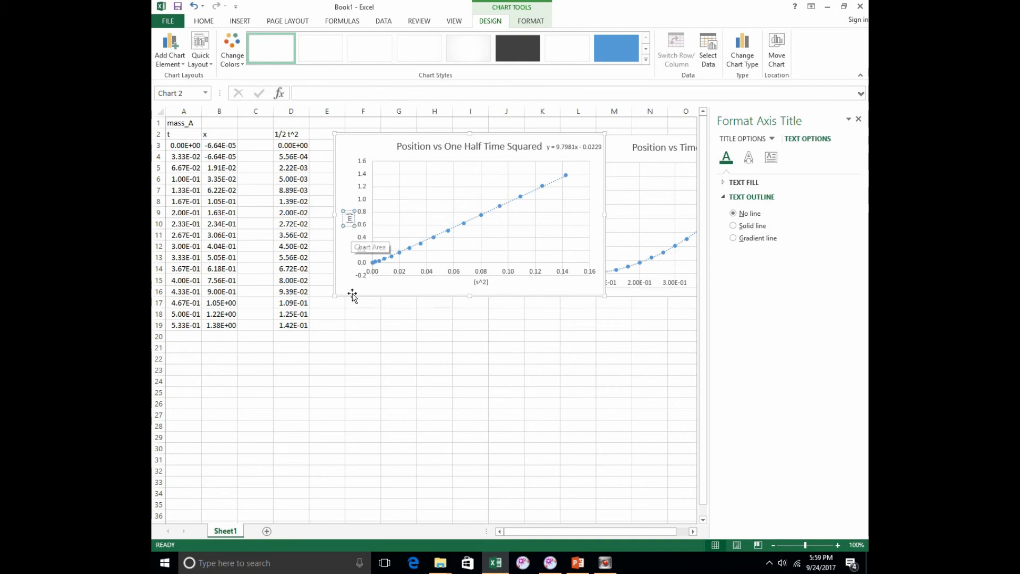
{"action": "left_click", "coordinate": [347, 285]}
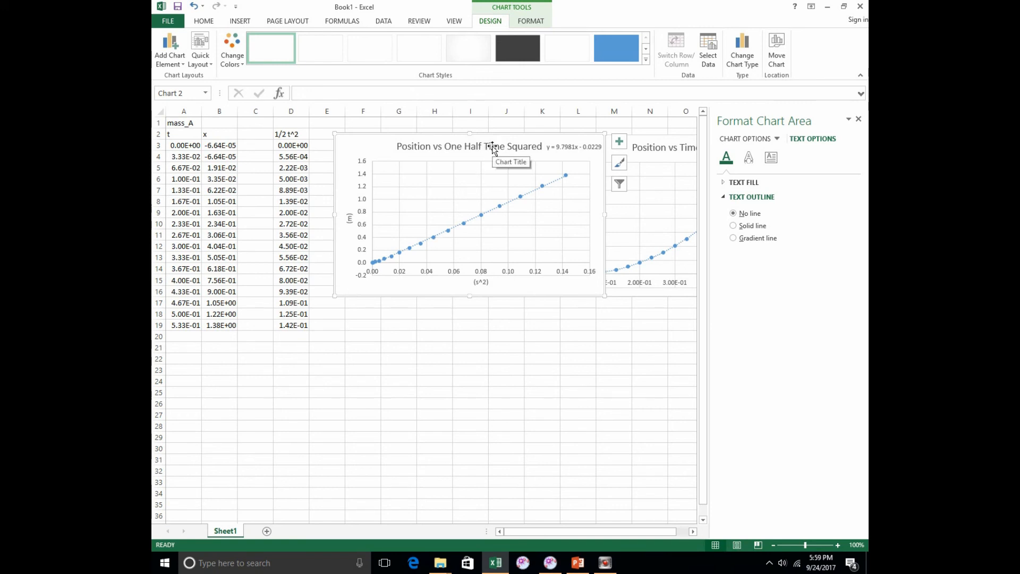
Append the author's surname to the end of the Position vs One Half Time Squared chart title
{"action": "left_click", "coordinate": [469, 149]}
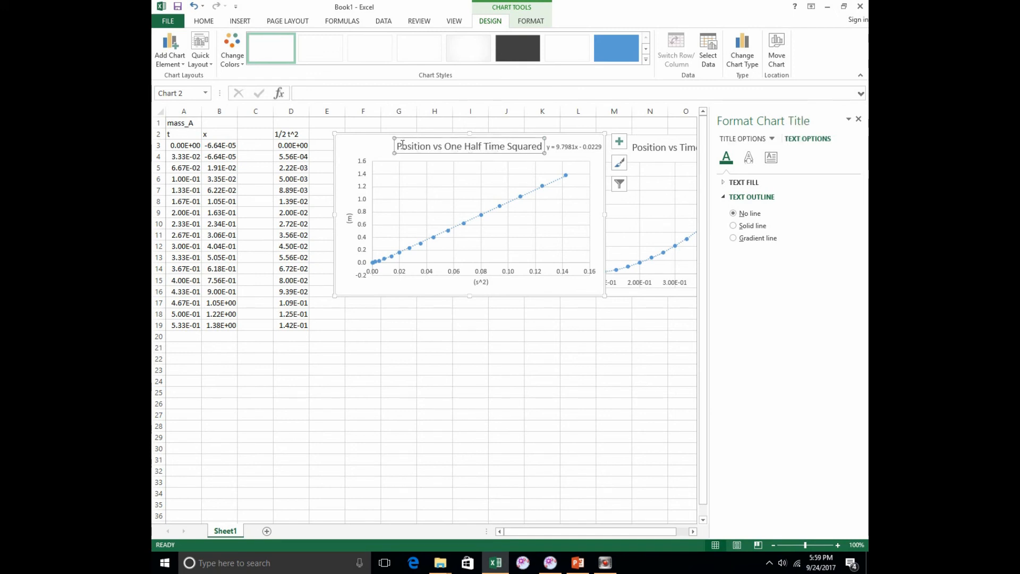
{"action": "left_click", "coordinate": [543, 145]}
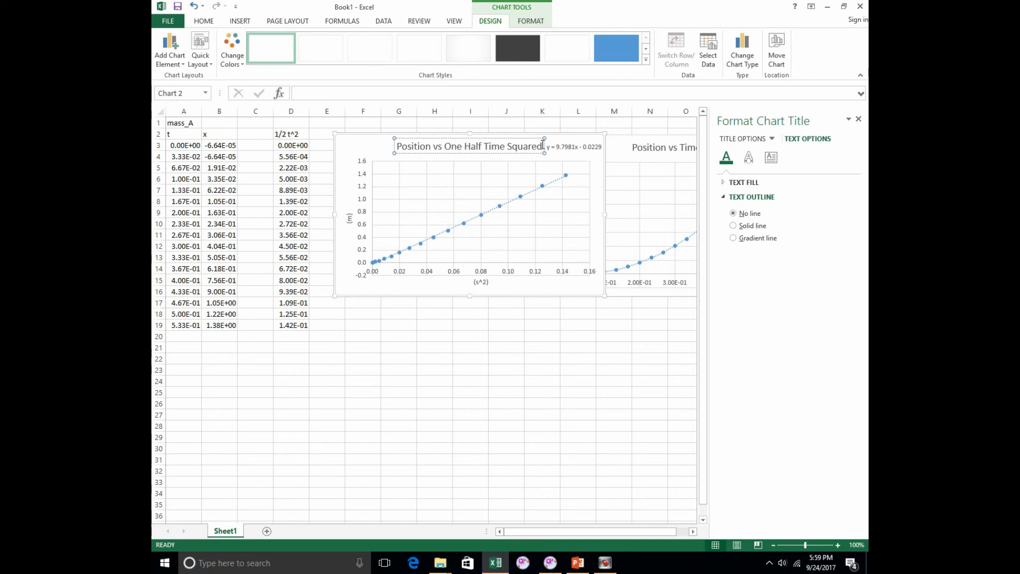
{"action": "type", "text": "Sanchez"}
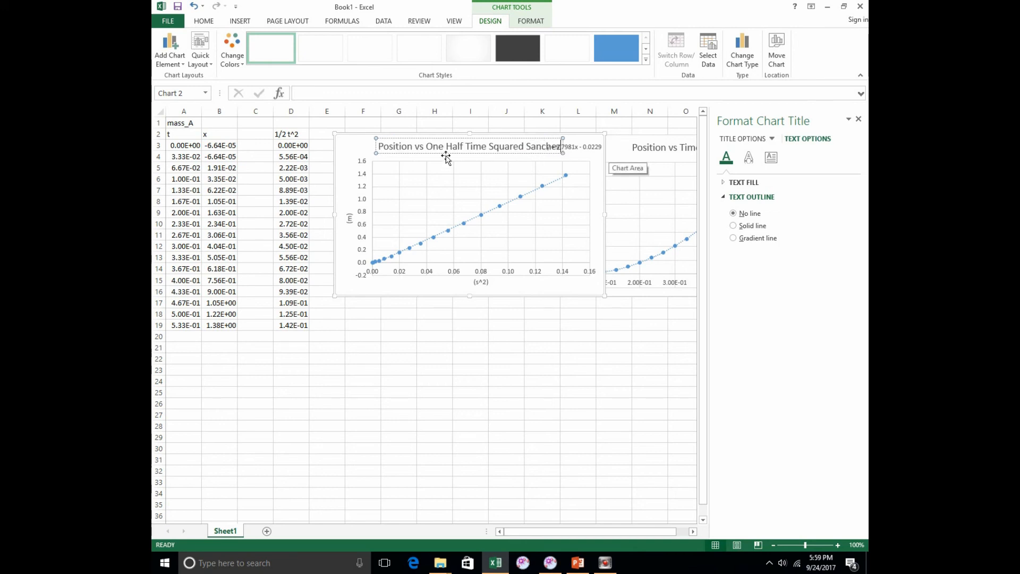
Move the Position vs One Half Time Squared chart title clear of the trendline equation and insert a colon before the surname
{"action": "left_click_drag", "start_coordinate": [451, 151], "coordinate": [429, 153]}
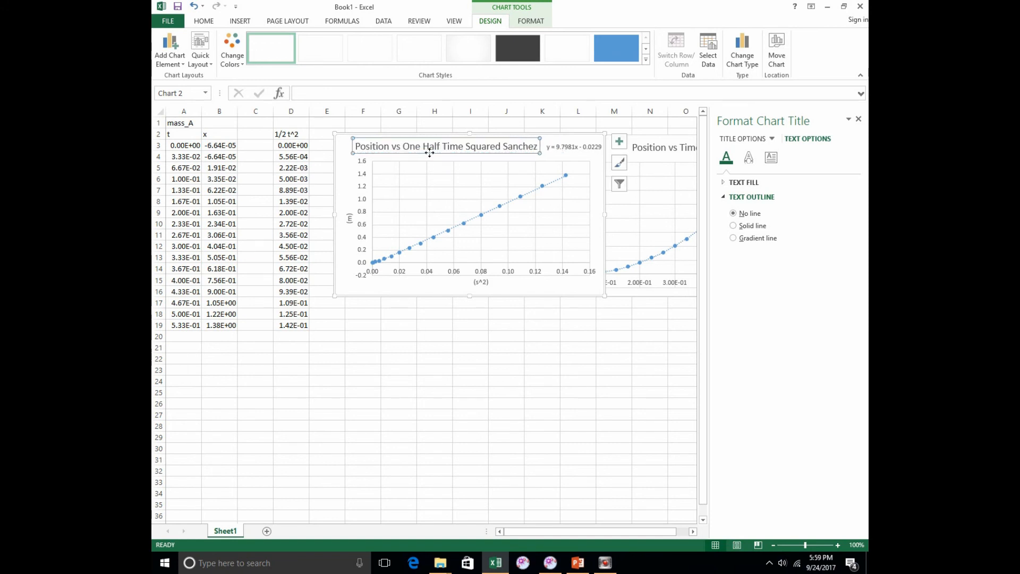
{"action": "left_click", "coordinate": [503, 148]}
{"action": "type", "text": ":"}
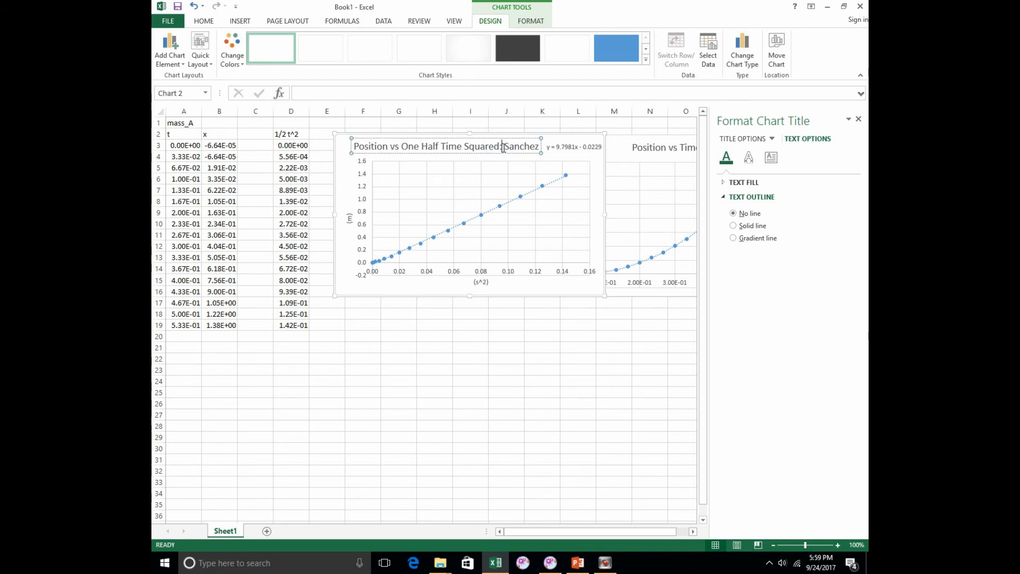
{"action": "left_click", "coordinate": [374, 153]}
{"action": "left_click_drag", "start_coordinate": [374, 153], "coordinate": [363, 153]}
Shift the trendline equation label slightly inward from the chart's edge and deselect the chart
{"action": "left_click", "coordinate": [580, 148]}
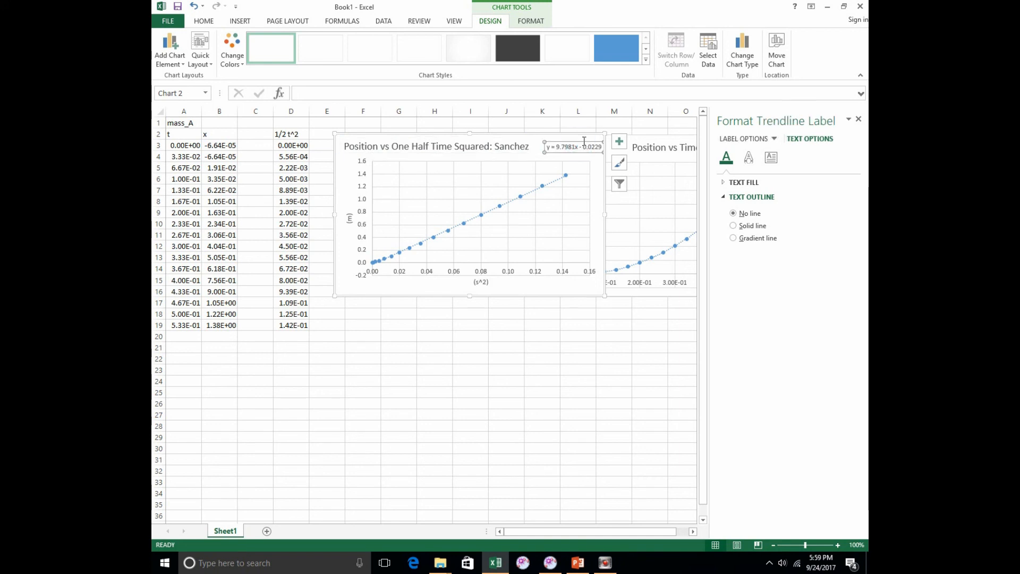
{"action": "left_click", "coordinate": [578, 144]}
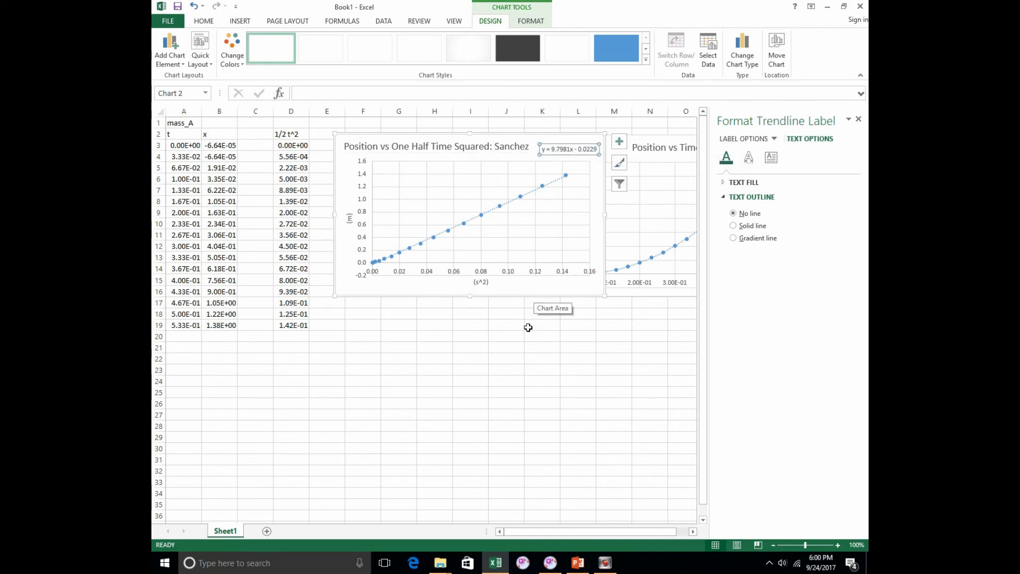
{"action": "left_click", "coordinate": [528, 328]}
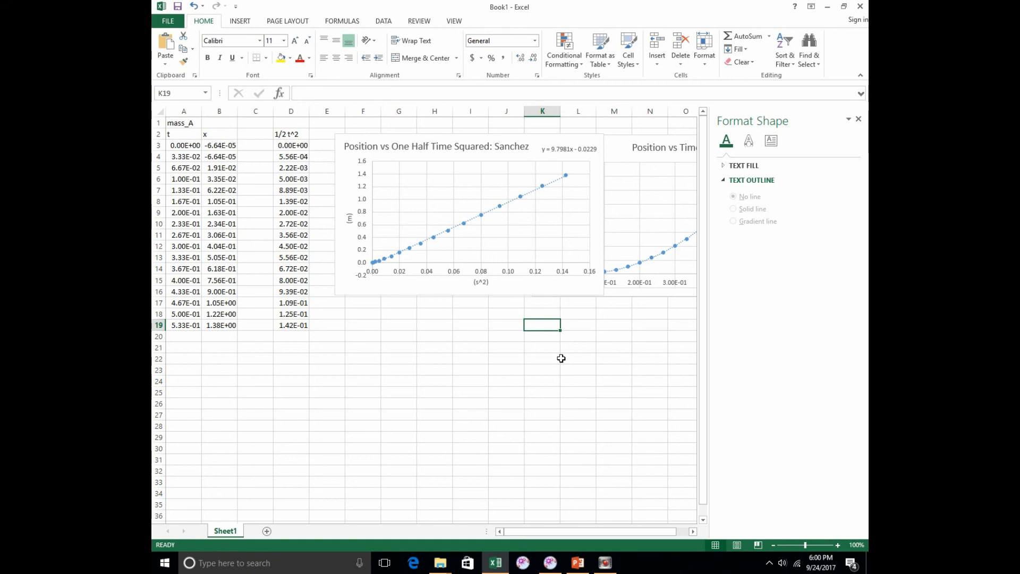
Start saving the workbook under a new name and choose the Desktop folder Tracker_labs, Lab002d, Student_data as its location
{"action": "left_click", "coordinate": [340, 185]}
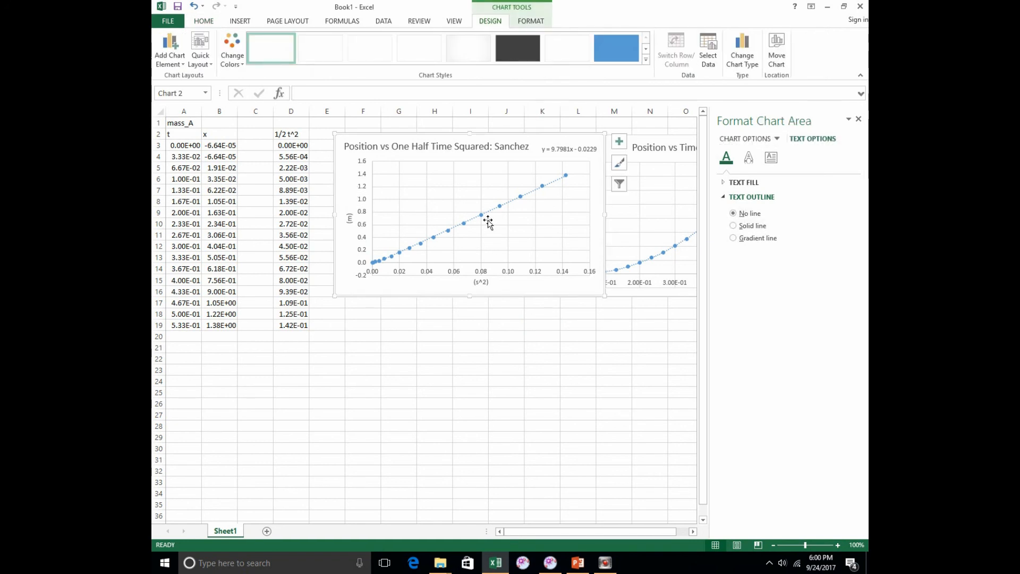
{"action": "left_click", "coordinate": [173, 22]}
{"action": "left_click", "coordinate": [192, 132]}
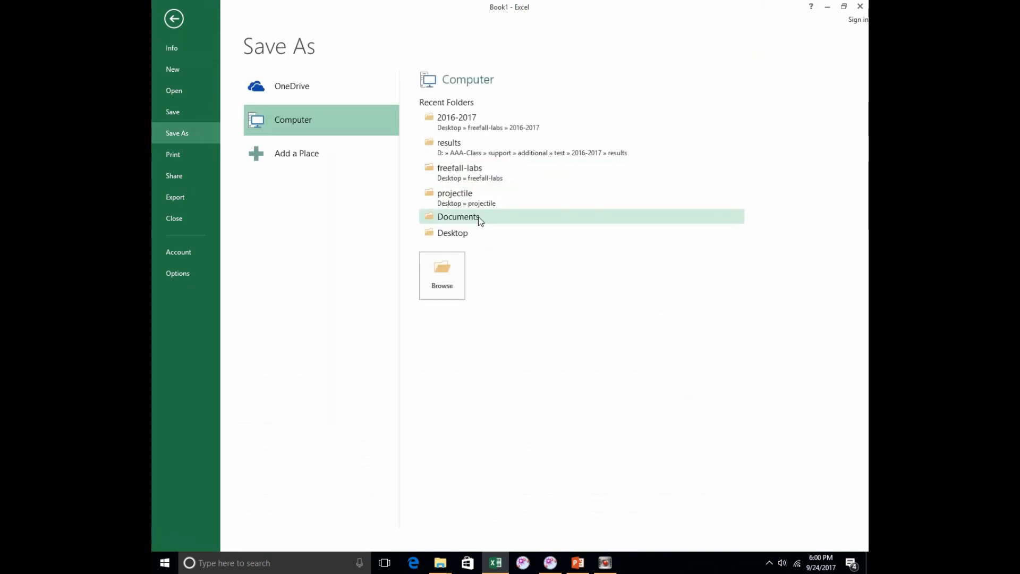
{"action": "left_click", "coordinate": [481, 234]}
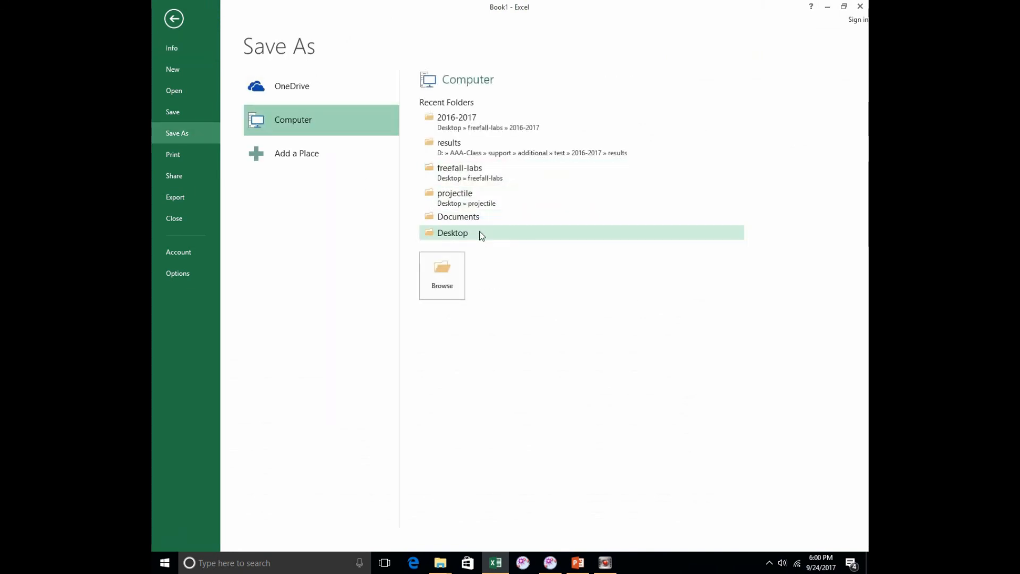
{"action": "left_click", "coordinate": [482, 235]}
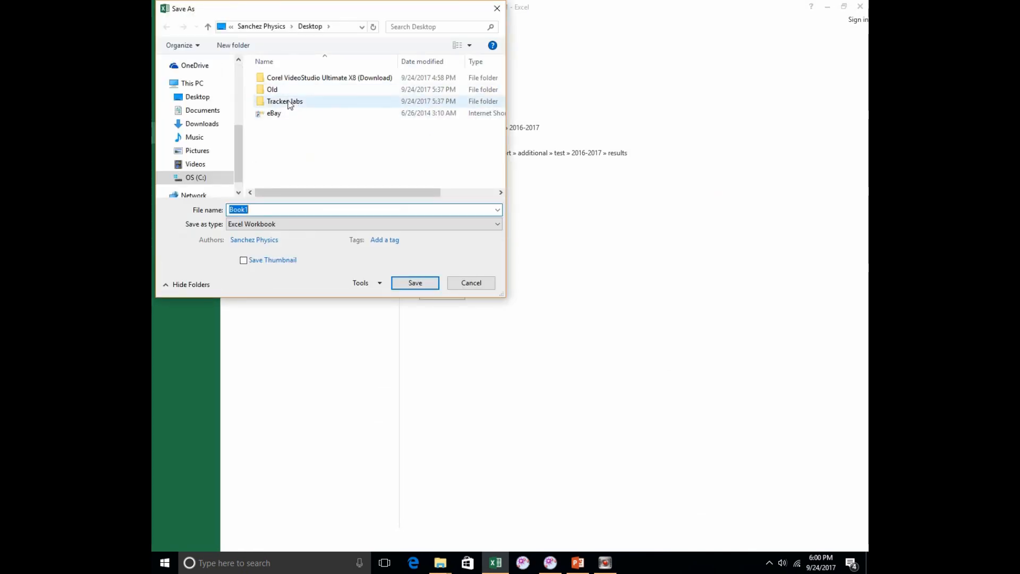
{"action": "double_click", "coordinate": [289, 103]}
{"action": "left_click", "coordinate": [288, 79]}
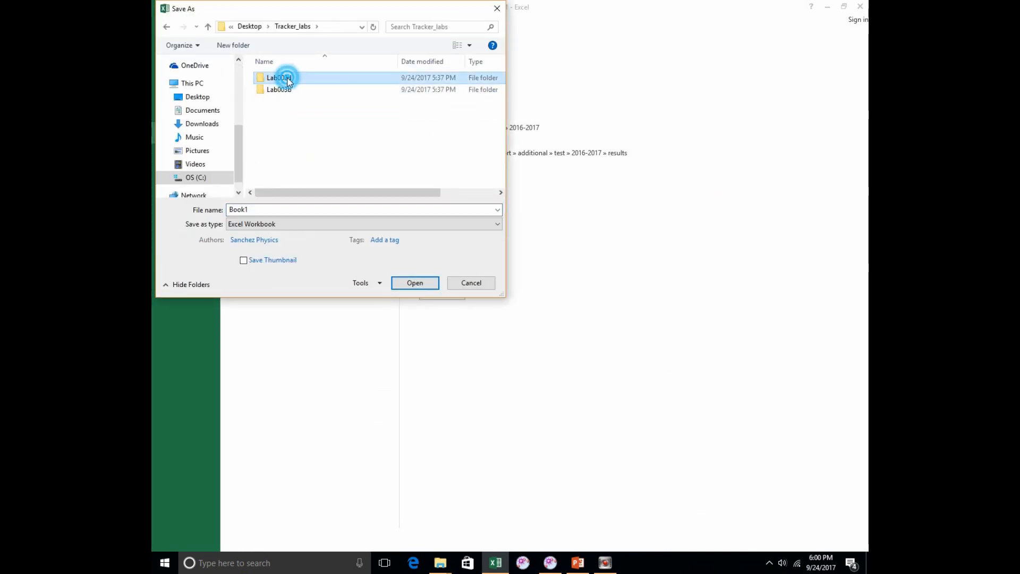
{"action": "double_click", "coordinate": [288, 78]}
{"action": "double_click", "coordinate": [292, 78]}
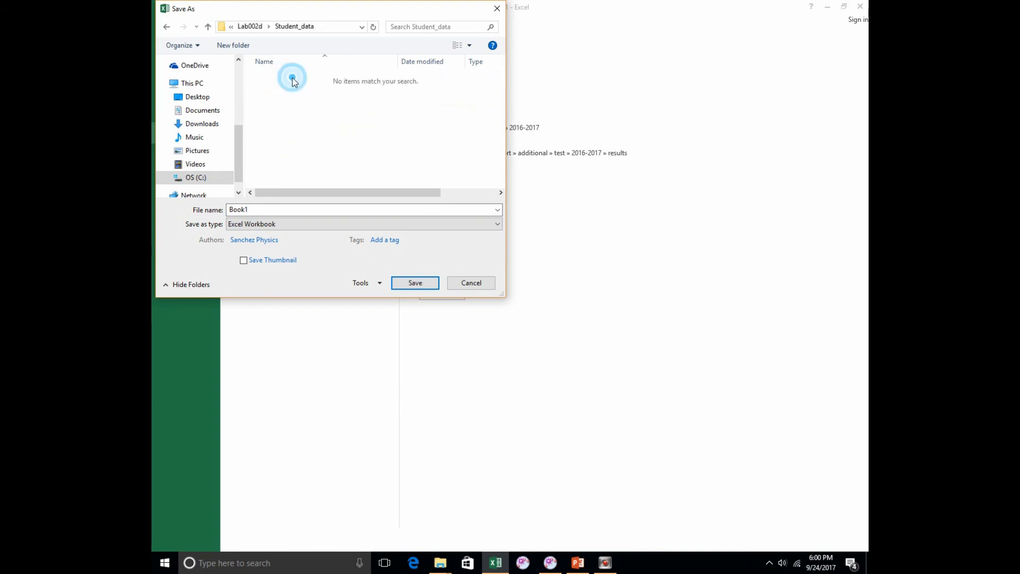
Name the workbook 2017-E-S, followed by the author's surname and lab002d, separated by hyphens, and save it
{"action": "left_click", "coordinate": [296, 210]}
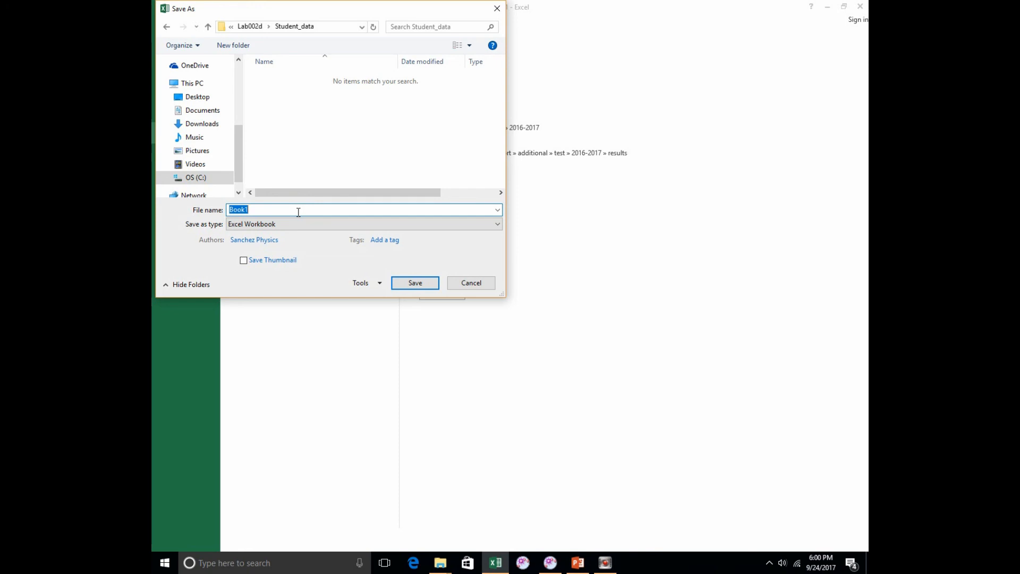
{"action": "type", "text": "2017"}
{"action": "type", "text": "-S-Sanchez-lab002d"}
{"action": "key", "text": "Return"}
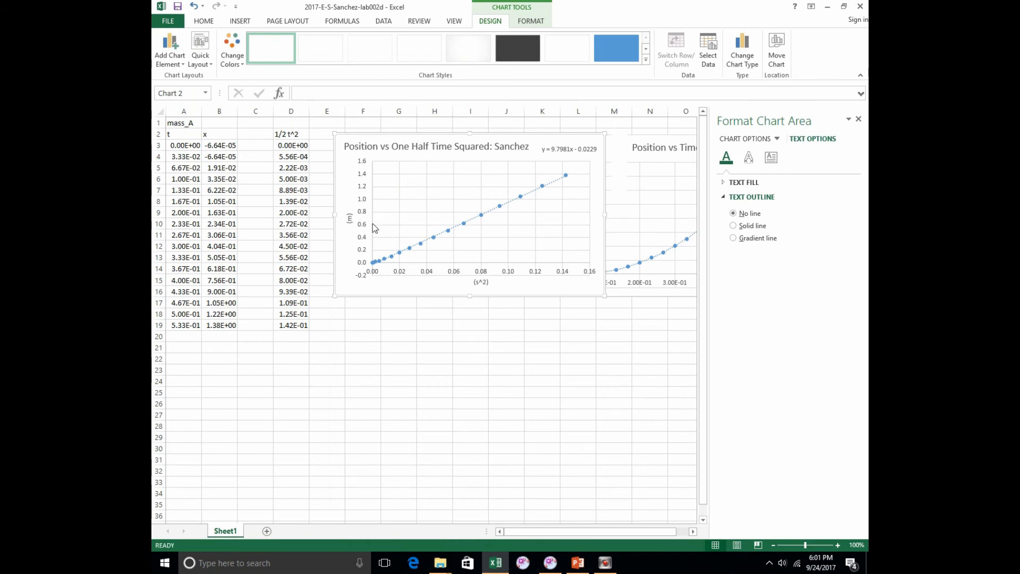
Copy the Position vs One Half Time Squared chart onto a new PowerPoint slide after slide 10, deleting the slide's empty placeholders
{"action": "left_click_drag", "start_coordinate": [344, 176], "coordinate": [342, 188]}
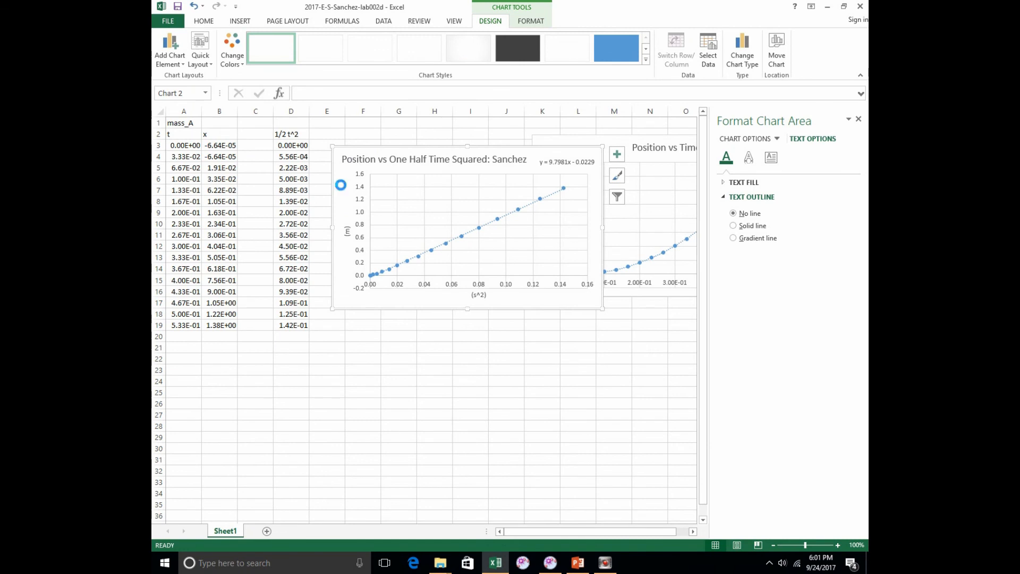
{"action": "left_click", "coordinate": [576, 564]}
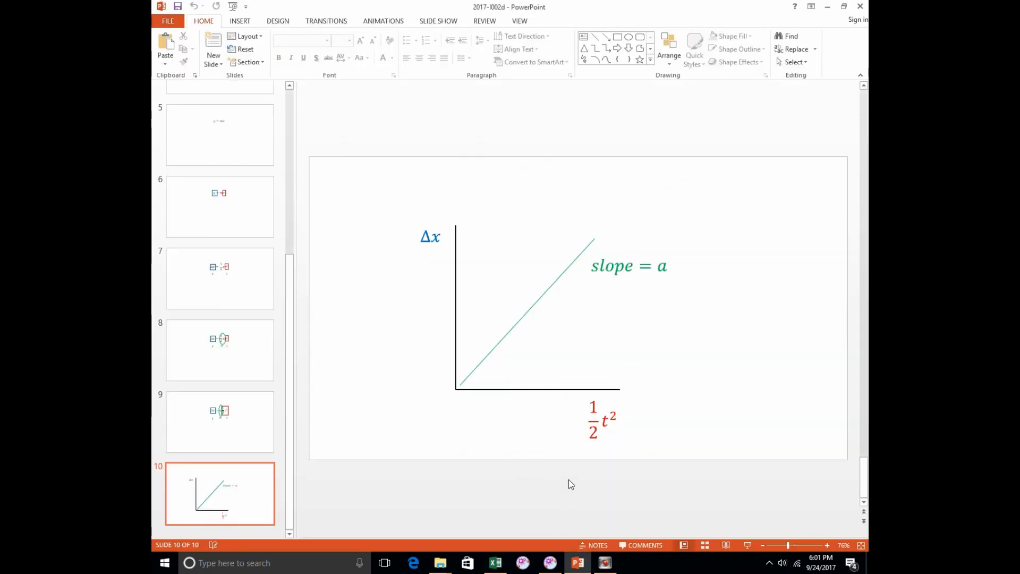
{"action": "key", "text": "ctrl+m"}
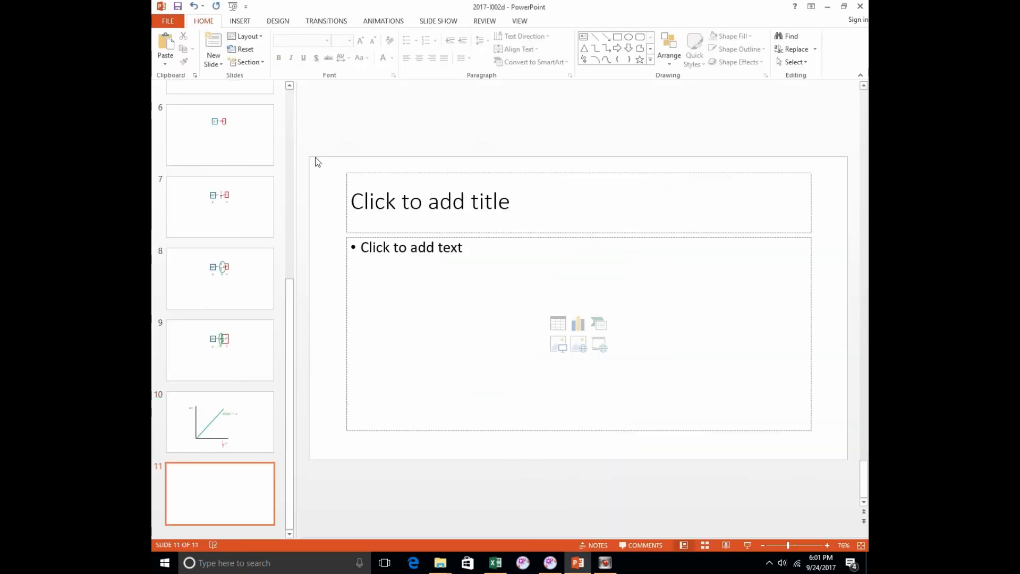
{"action": "mouse_move", "coordinate": [338, 144]}
{"action": "left_mouse_down"}
{"action": "mouse_move", "coordinate": [685, 361]}
{"action": "mouse_move", "coordinate": [849, 440]}
{"action": "mouse_move", "coordinate": [846, 472]}
{"action": "left_mouse_up"}
{"action": "key", "text": "Delete"}
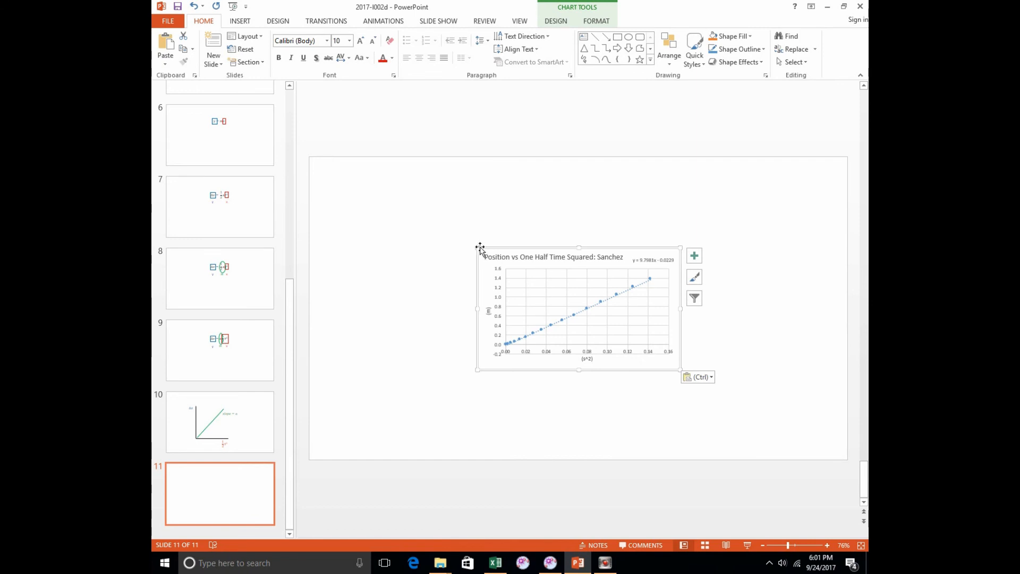
Enlarge the pasted chart from two opposite corners until it fills most of the slide's height, then deselect it
{"action": "left_click_drag", "start_coordinate": [477, 248], "coordinate": [385, 183]}
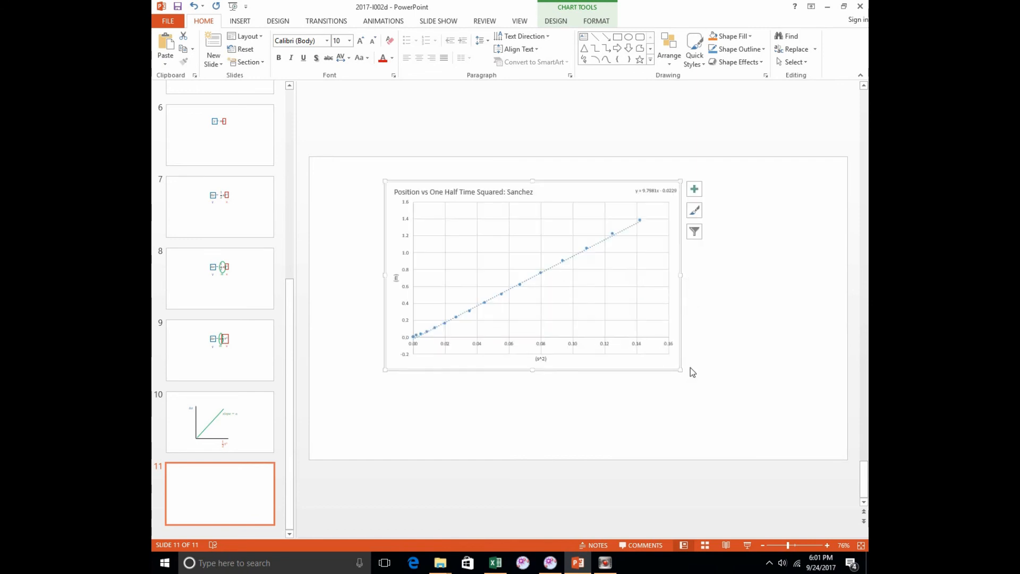
{"action": "left_click_drag", "start_coordinate": [681, 369], "coordinate": [743, 428]}
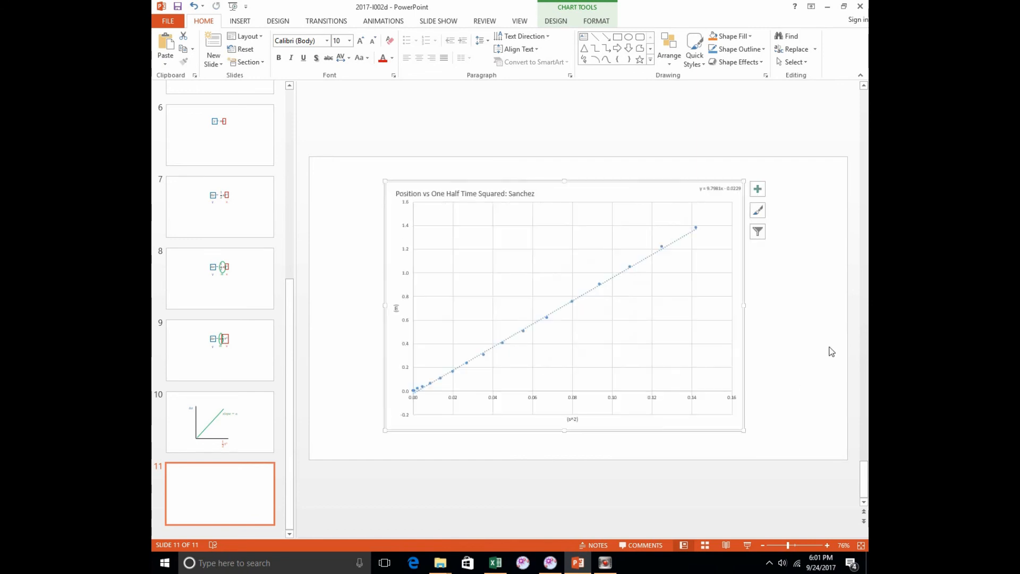
{"action": "left_click", "coordinate": [827, 346]}
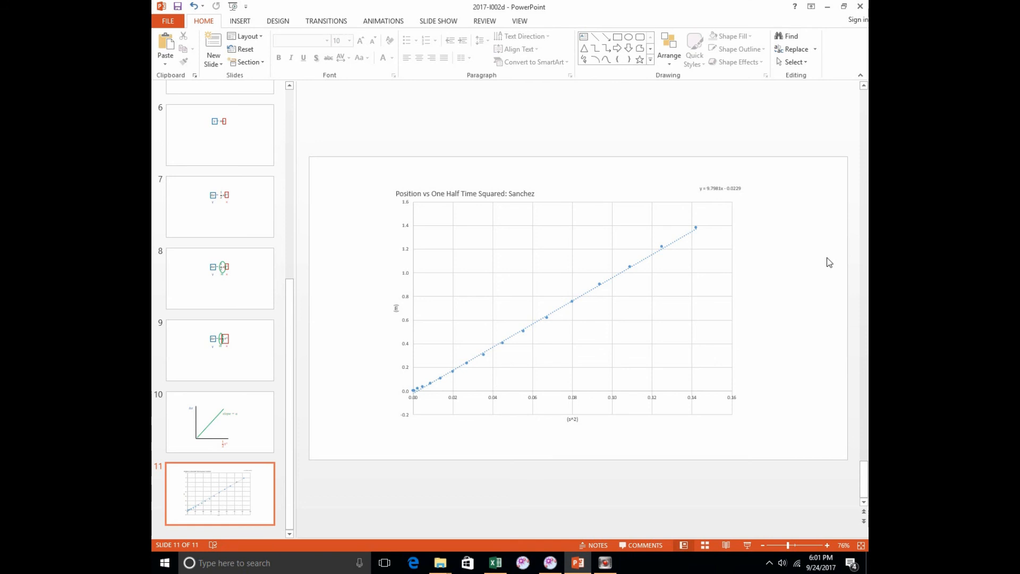
Check in File Explorer that the saved workbook is in Lab002d's Student_data folder, and return to the Excel workbook
{"action": "left_click", "coordinate": [830, 6]}
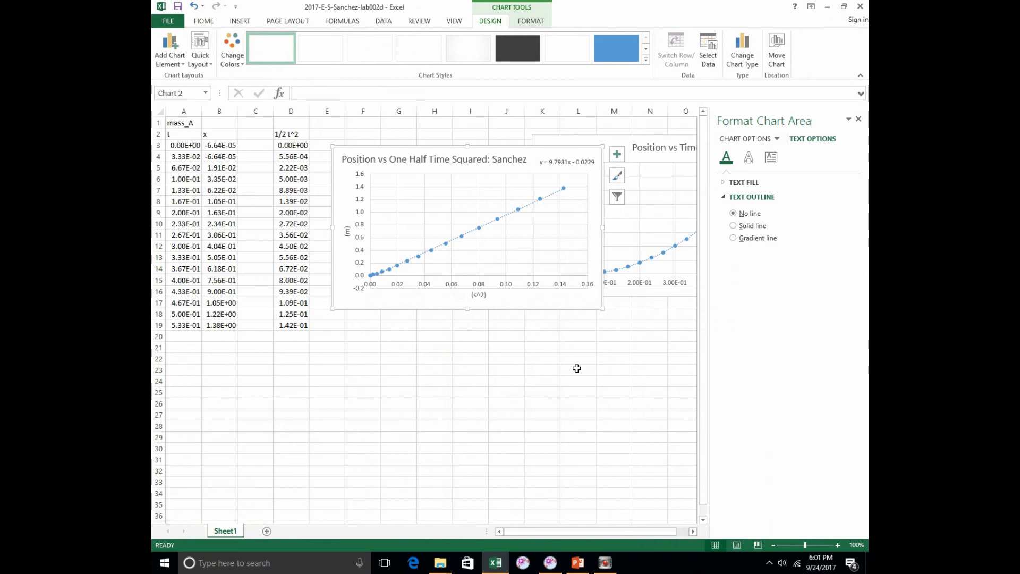
{"action": "left_click", "coordinate": [440, 562]}
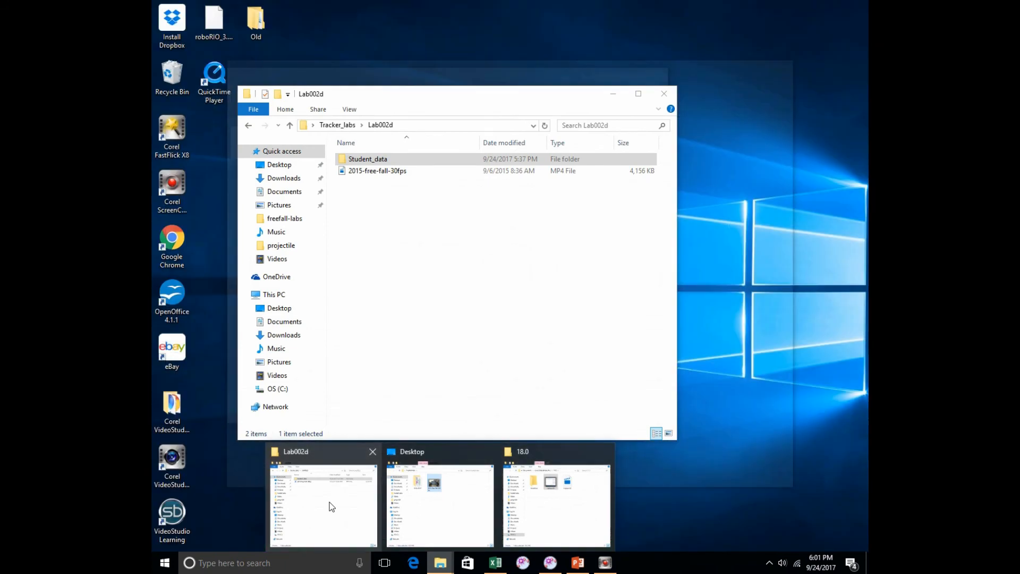
{"action": "left_click", "coordinate": [332, 505]}
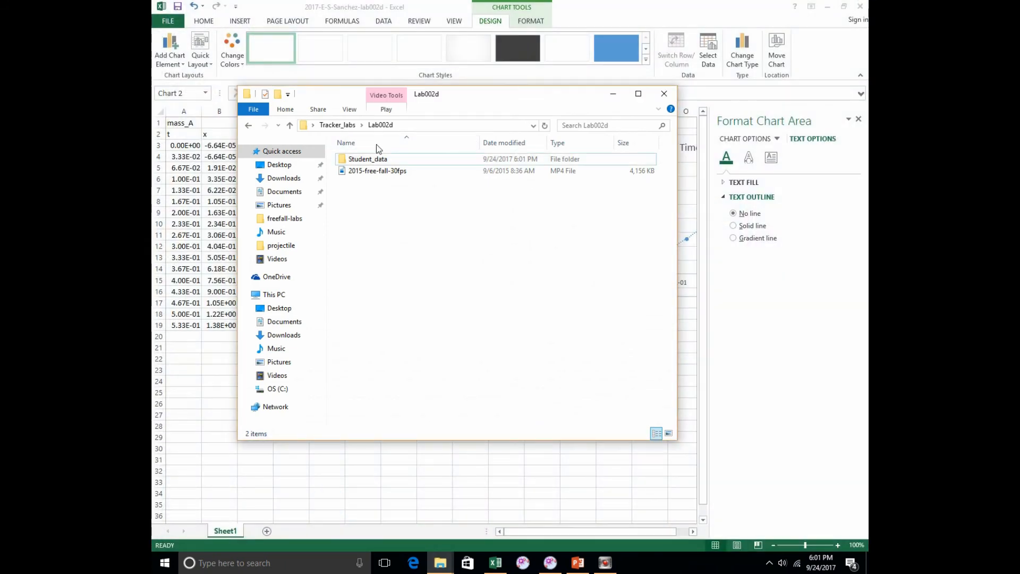
{"action": "double_click", "coordinate": [384, 158]}
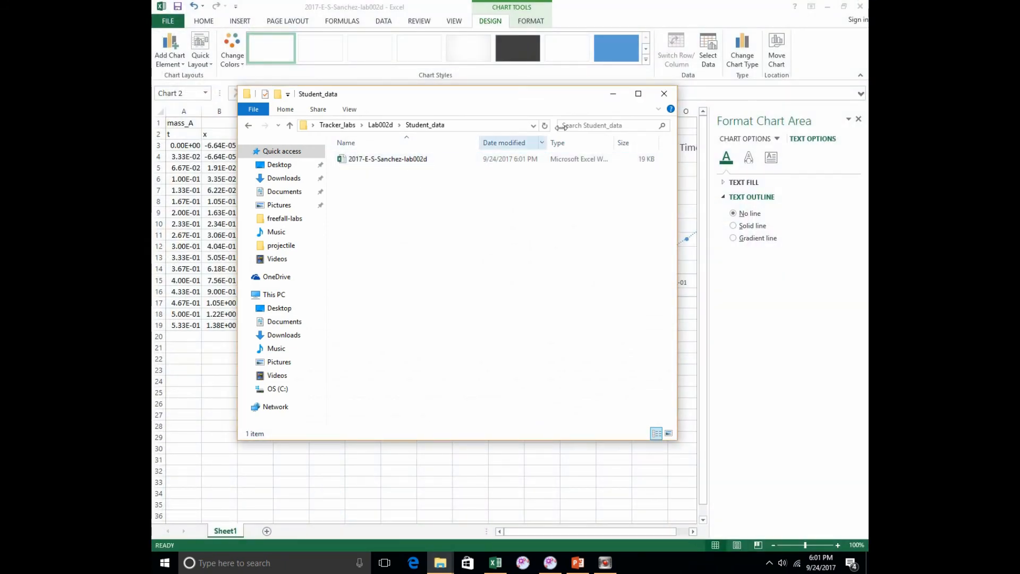
{"action": "left_click", "coordinate": [613, 96]}
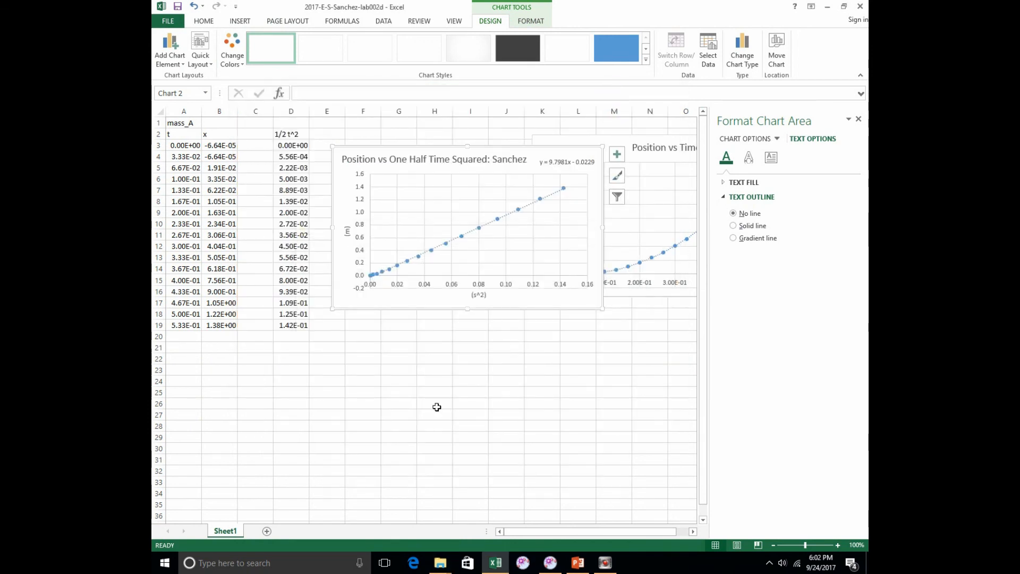
Switch to Tracker to review the mass A plot and table, and return to the Excel worksheet
{"action": "left_click", "coordinate": [429, 391]}
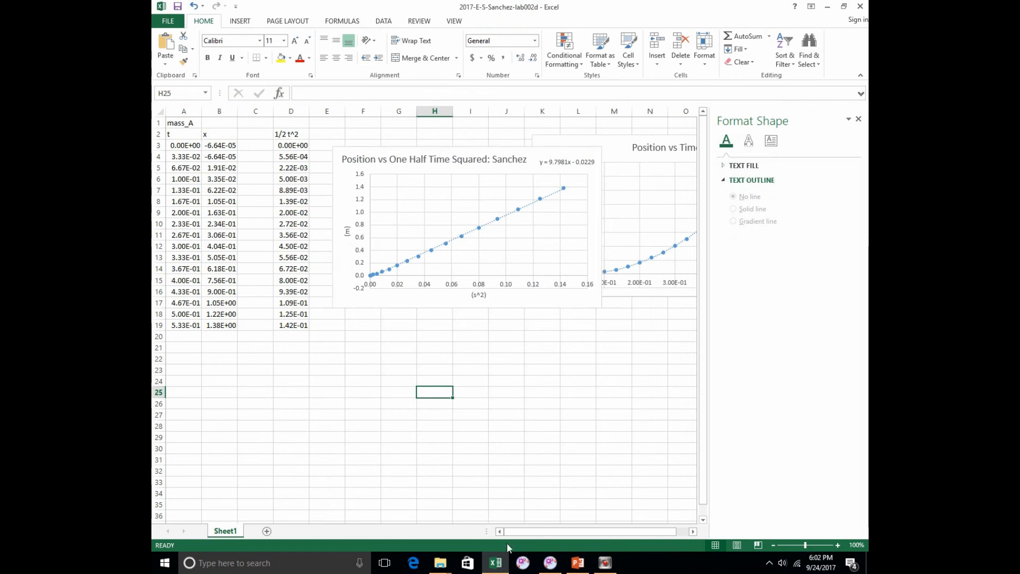
{"action": "left_click", "coordinate": [550, 562]}
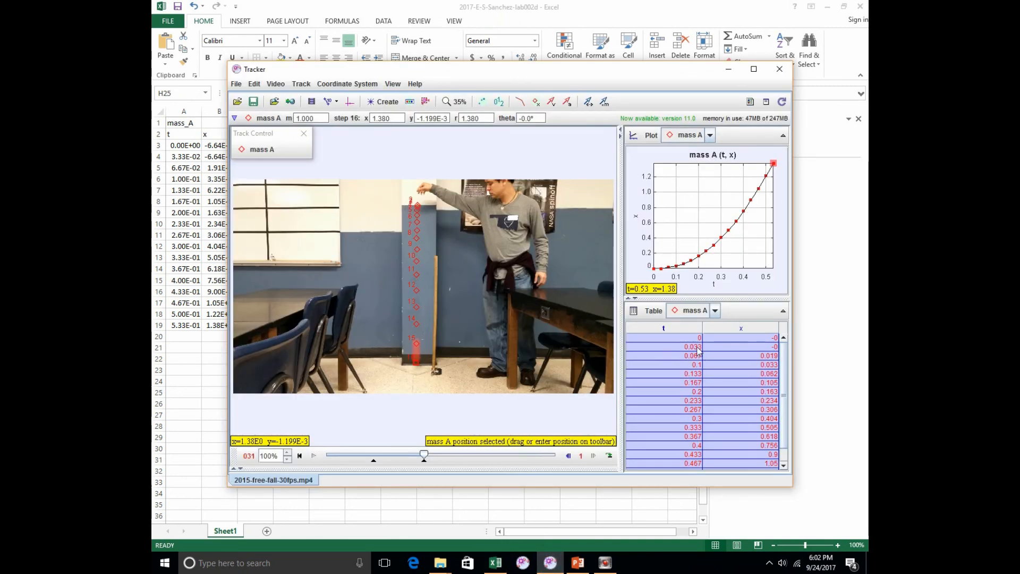
{"action": "left_click", "coordinate": [202, 366]}
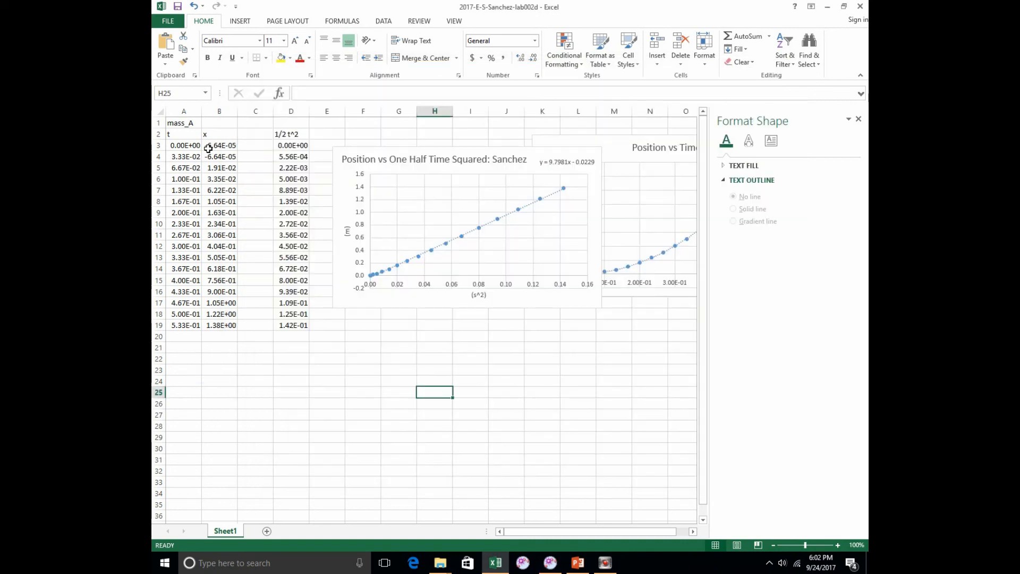